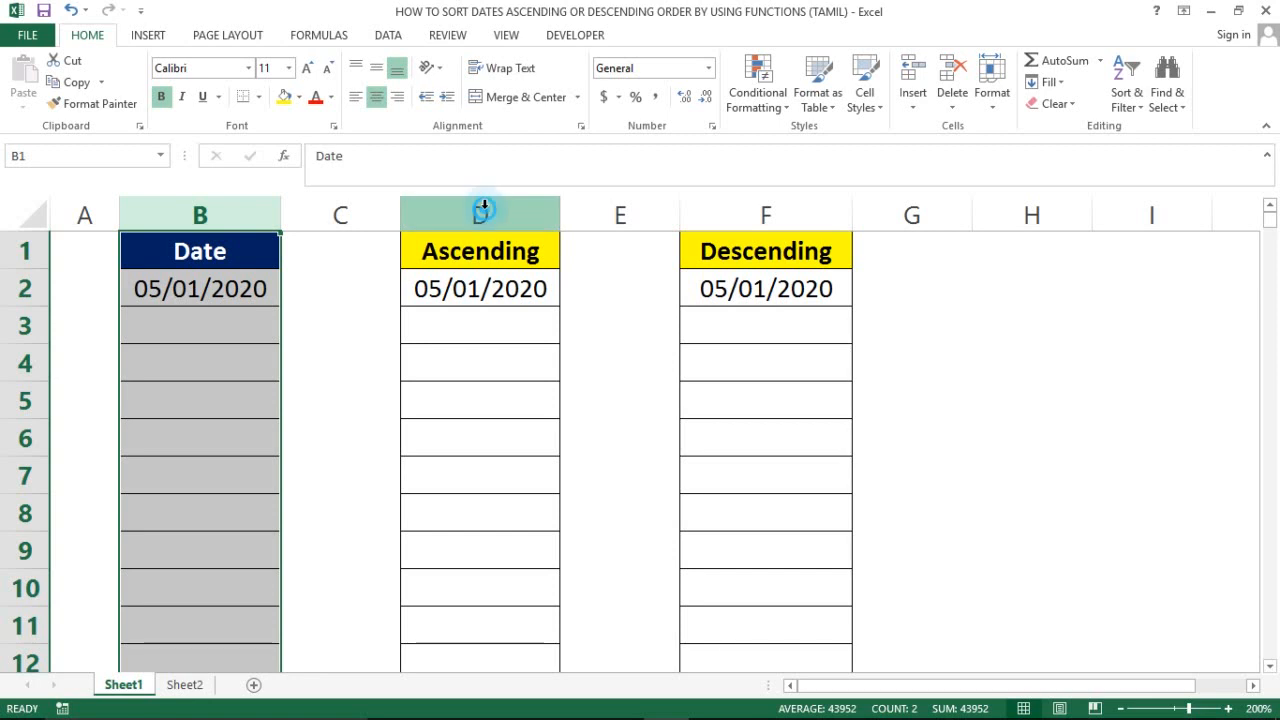
Step: Look over the Ascending and Descending columns and shrink the formula bar to a single line
left_click(480, 212)
left_click(738, 191, "ctrl")
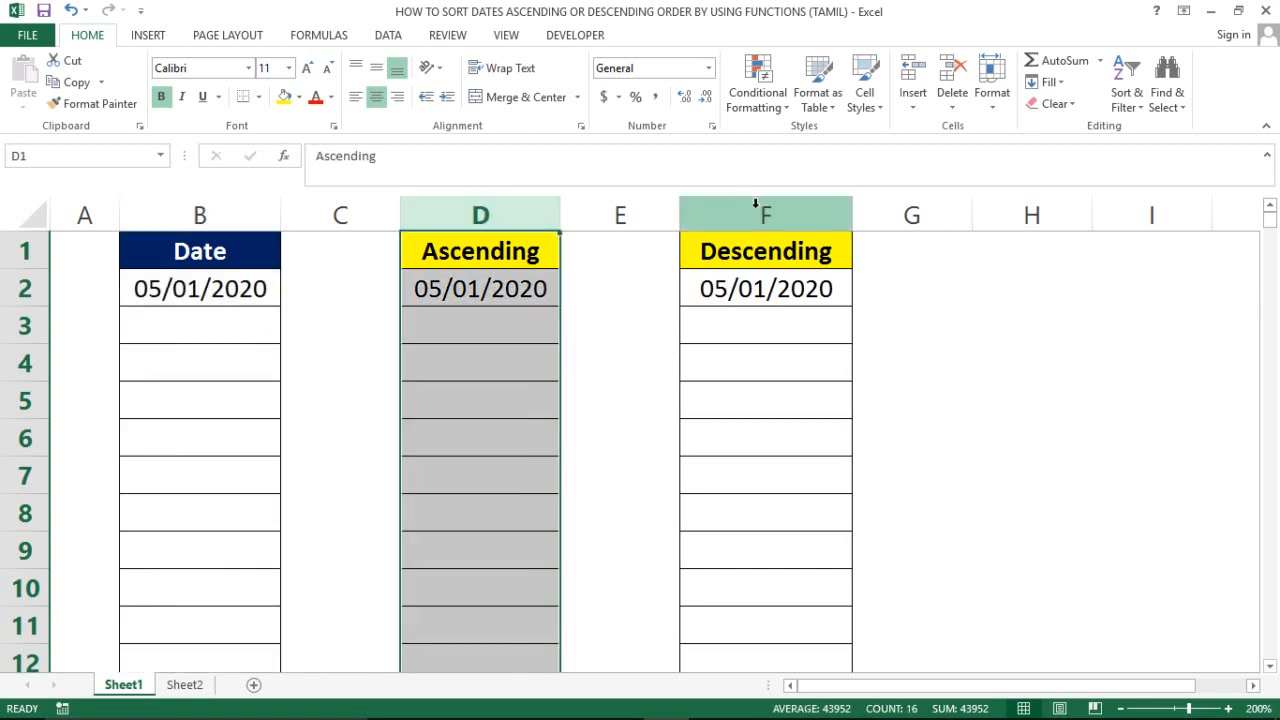
left_click(755, 204)
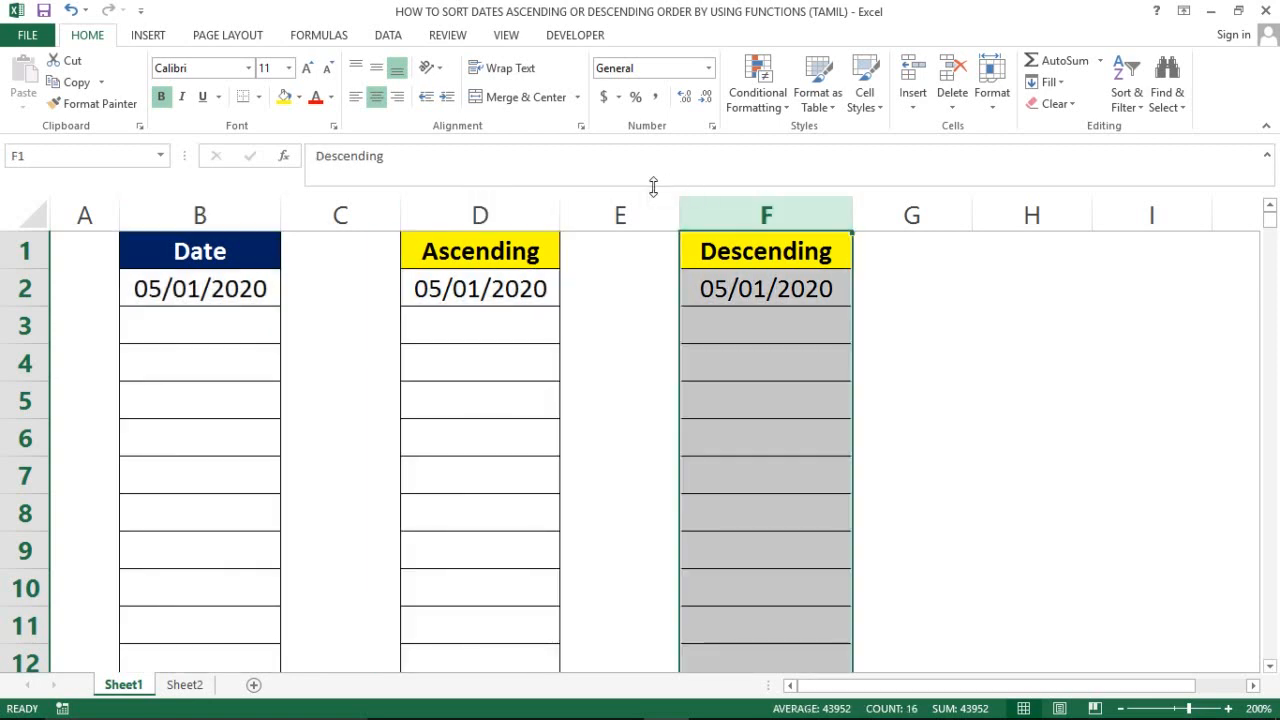
left_click_drag(653, 187, 650, 177)
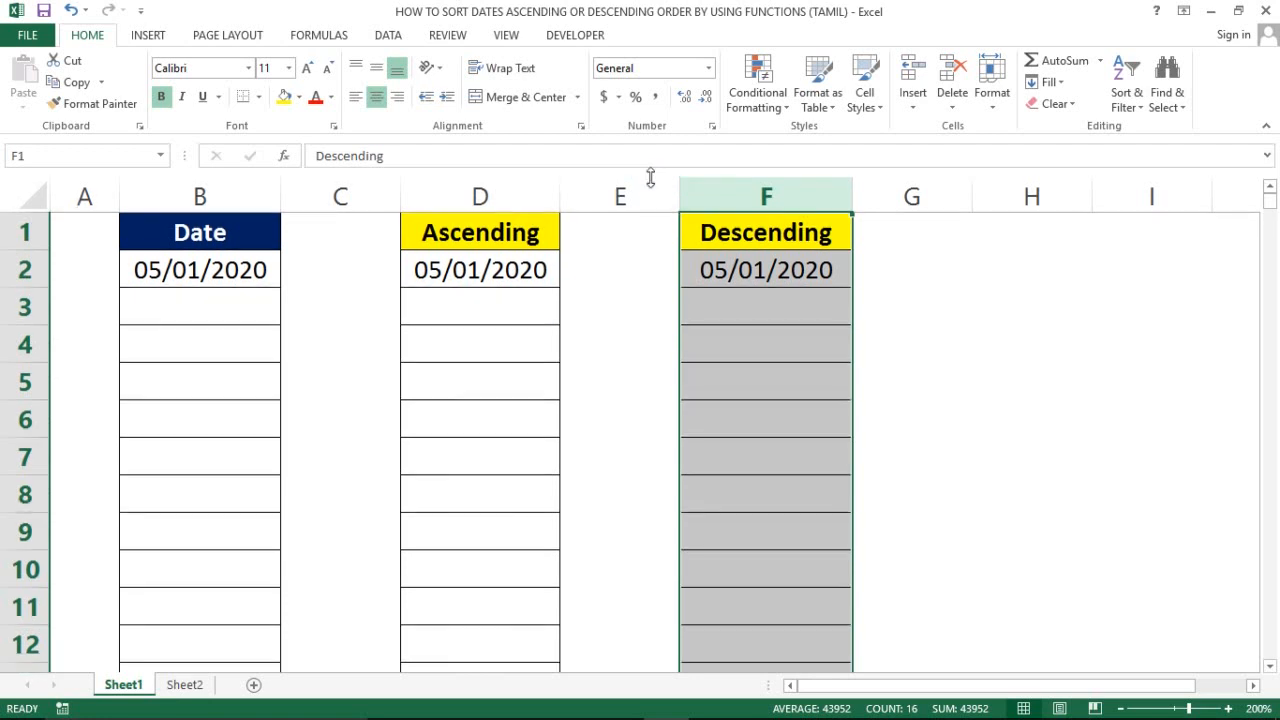
left_click(222, 278)
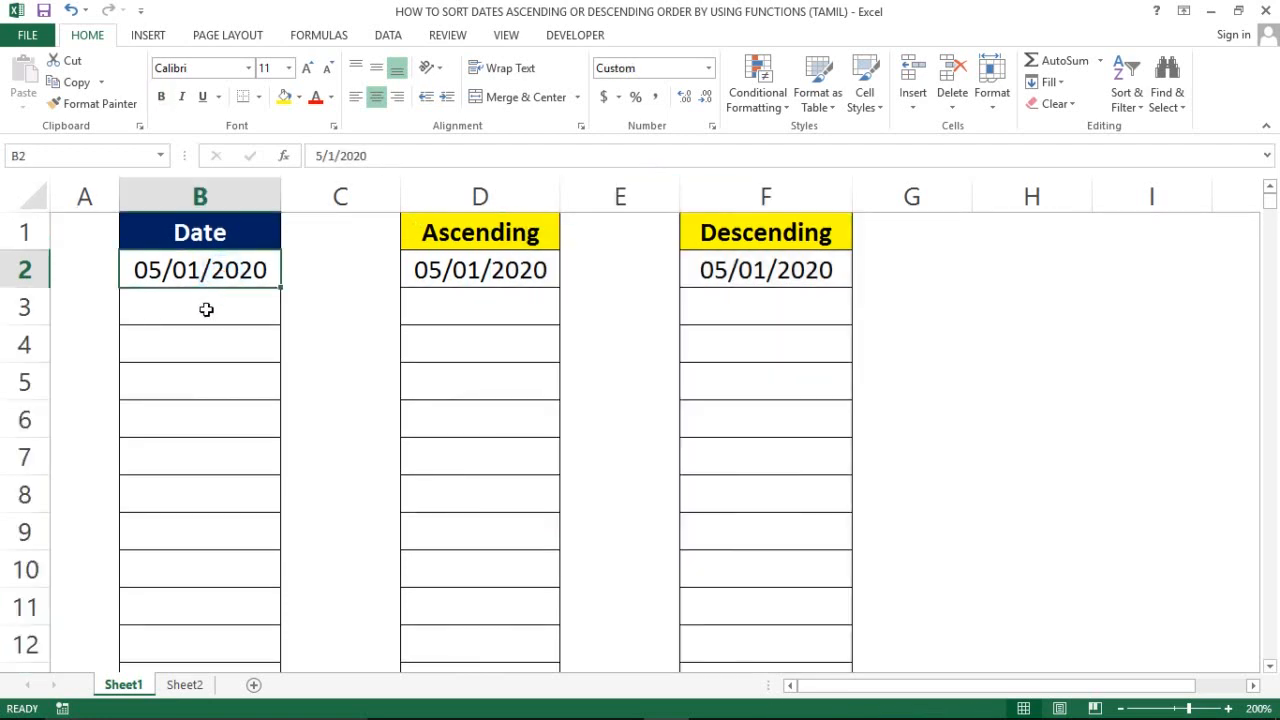
left_click(204, 311)
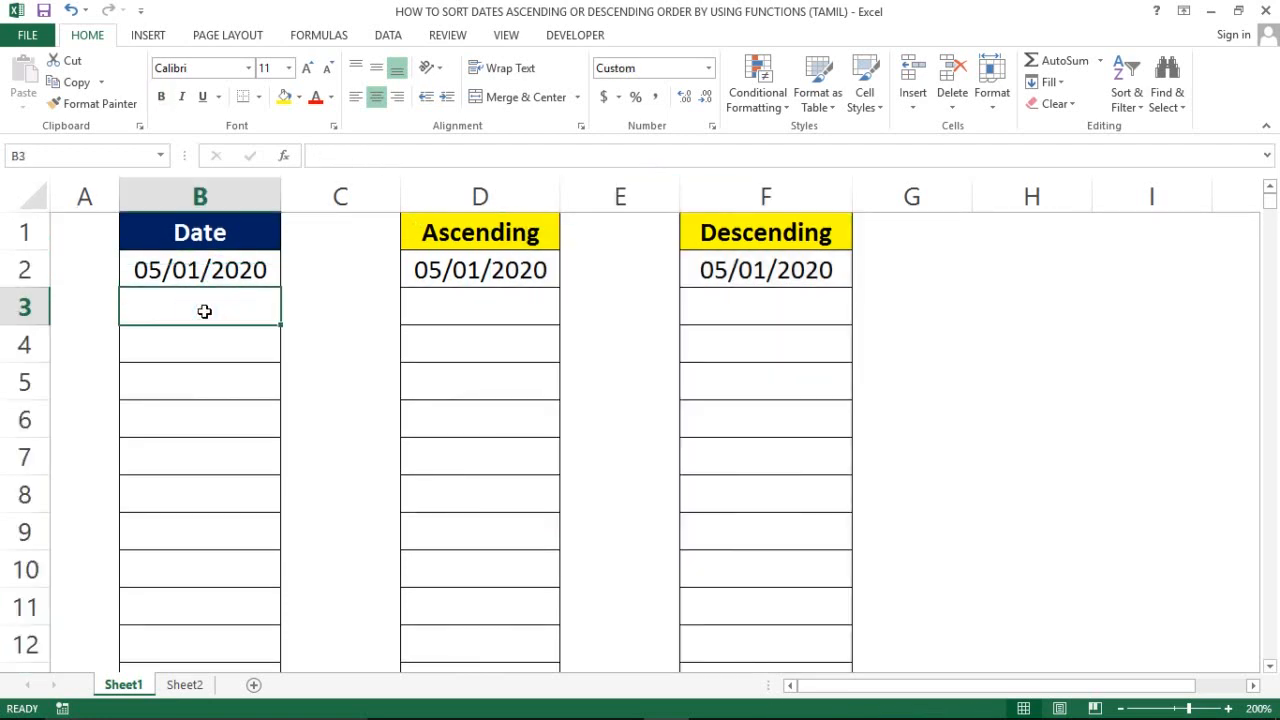
left_click(172, 272)
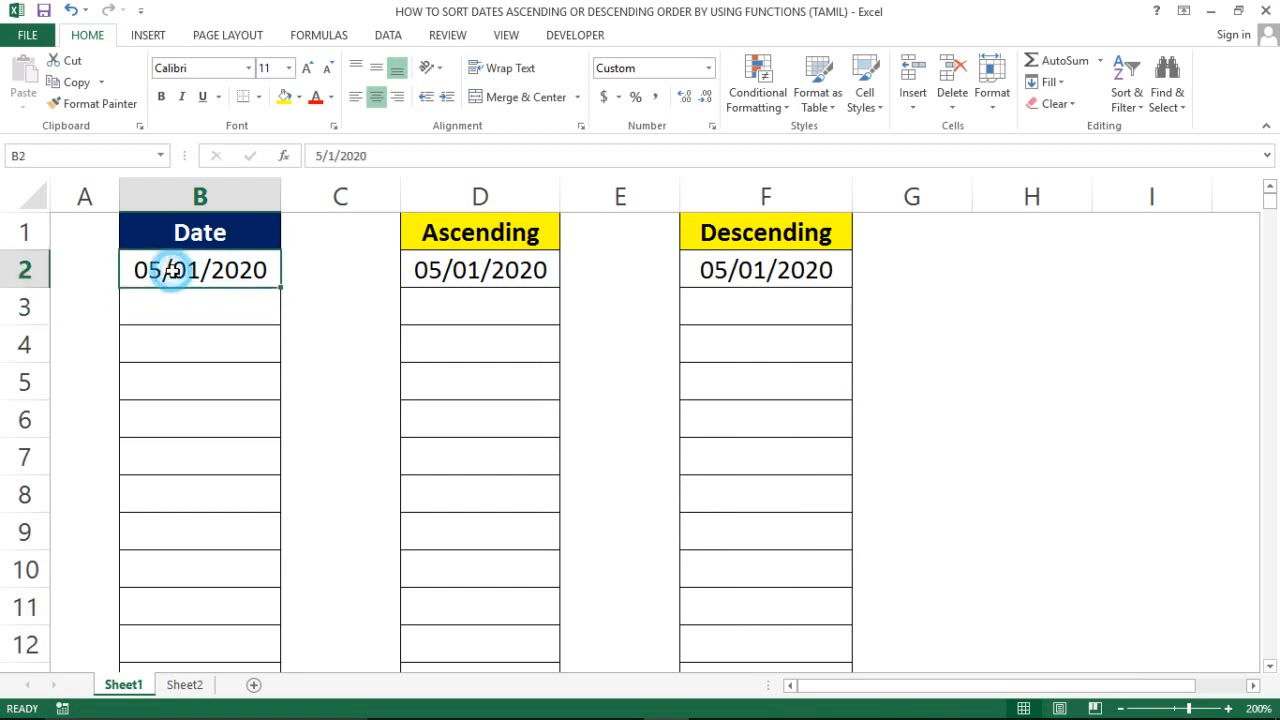
left_click(477, 270)
left_click(186, 271)
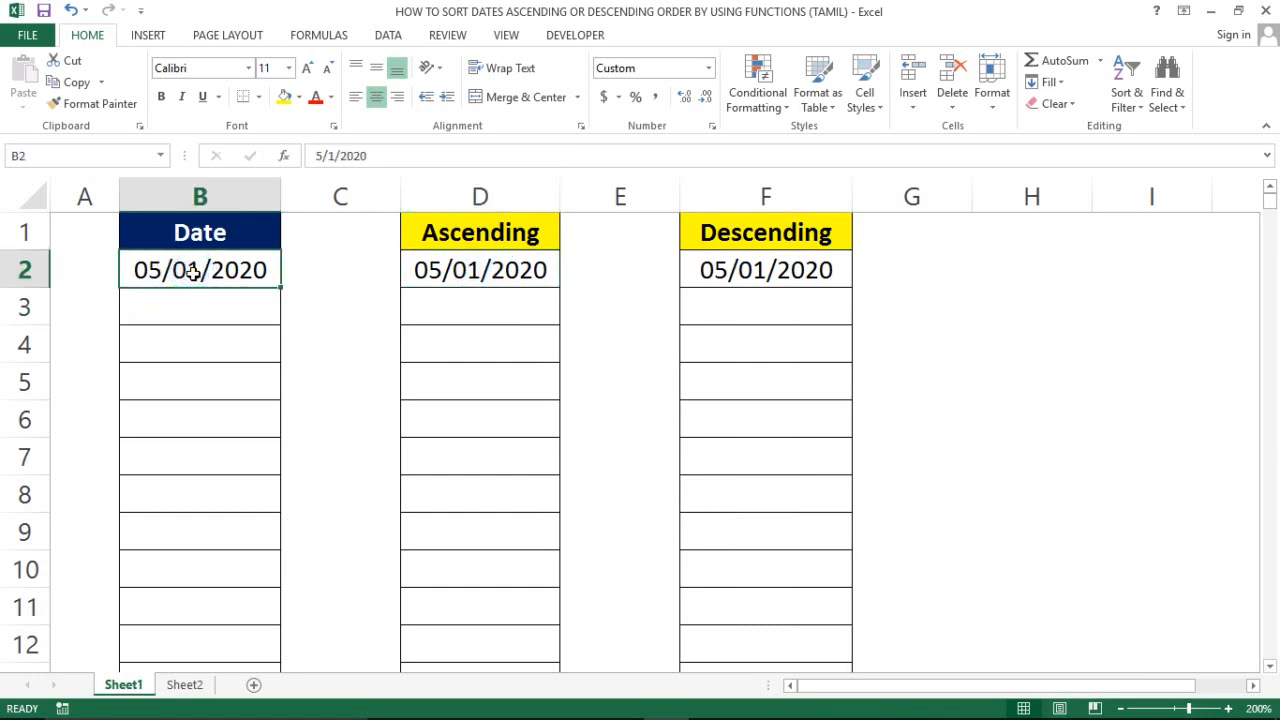
left_click(180, 306)
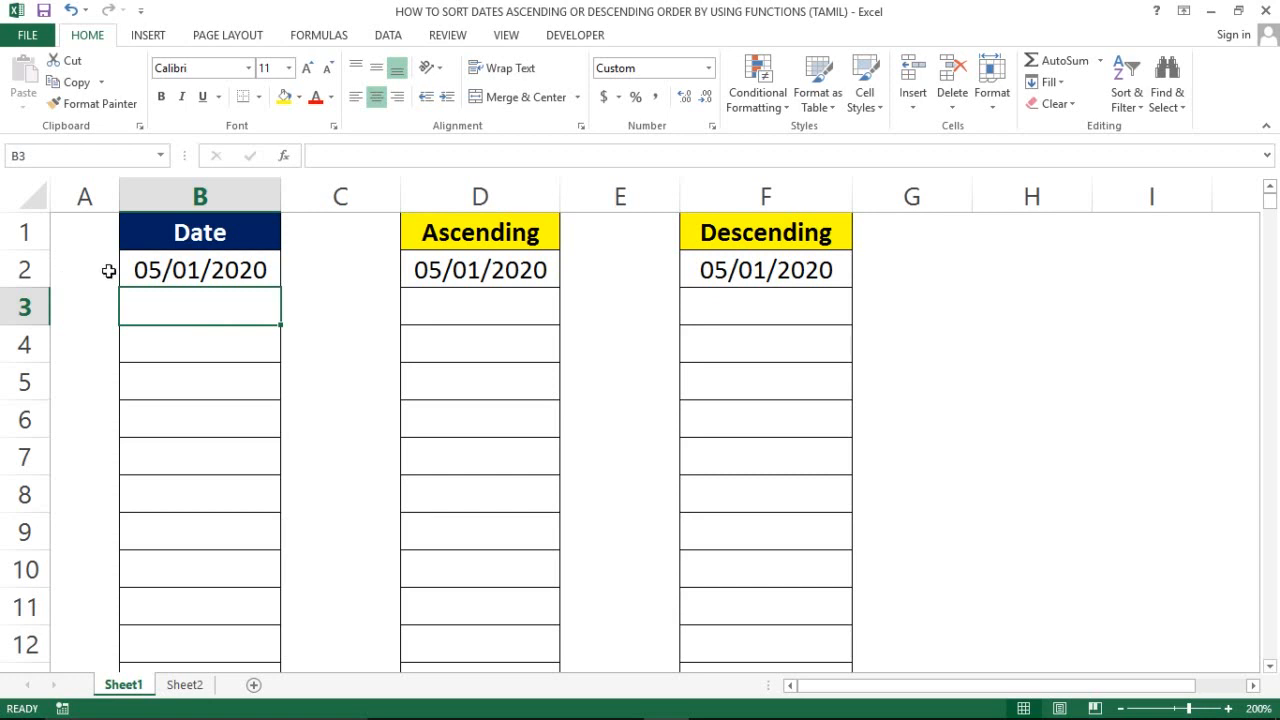
left_click(146, 271)
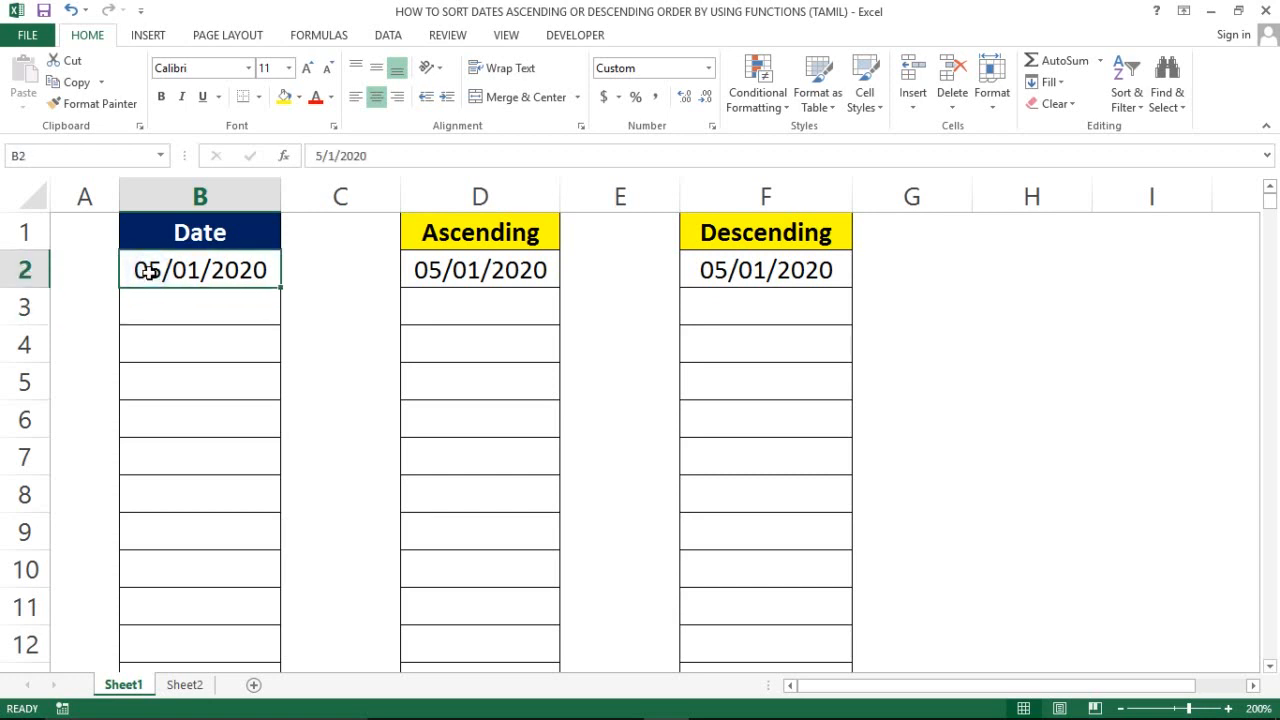
Step: Enter the date 05/02/2020 in cell B3 of the Date column
left_click(159, 301)
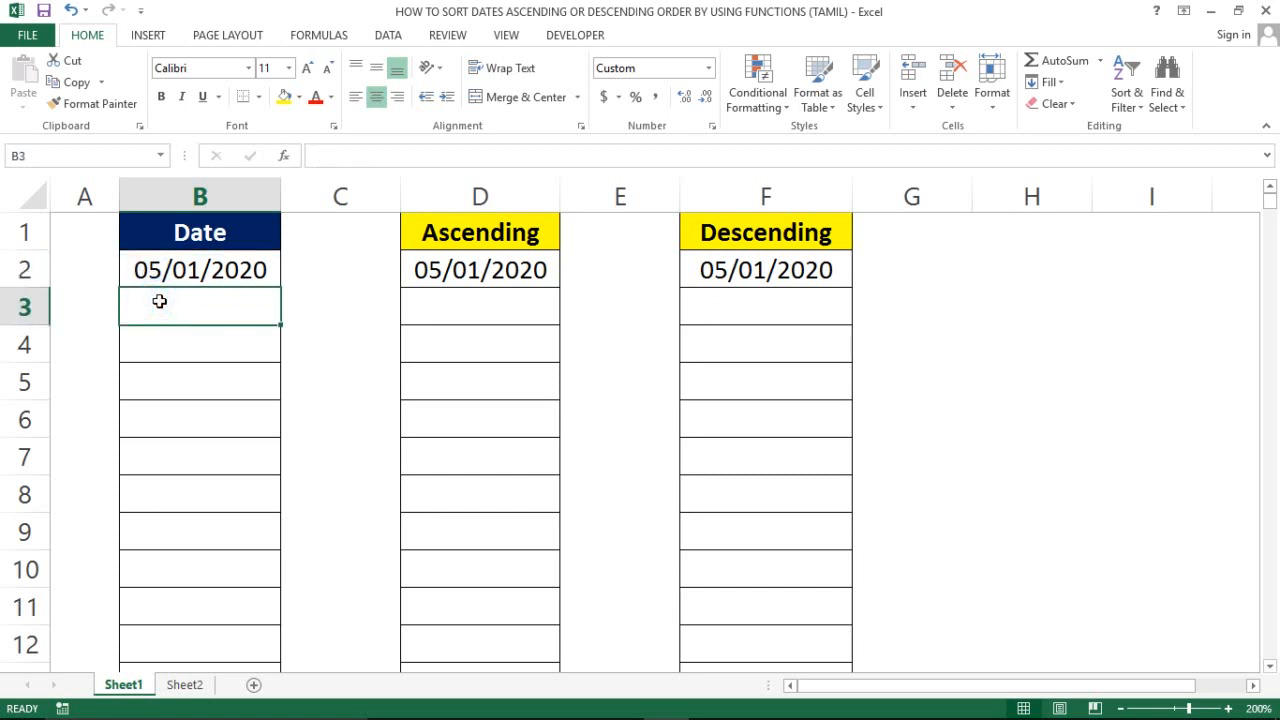
type("05")
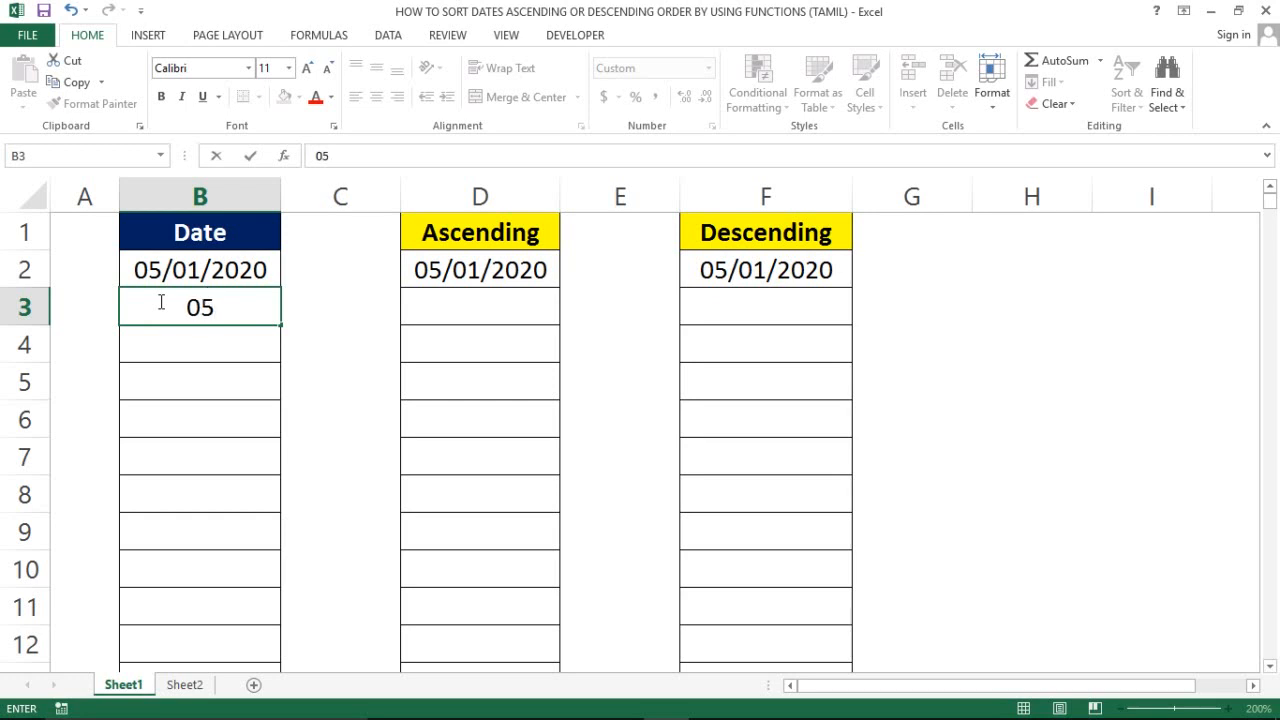
type("/02/2020")
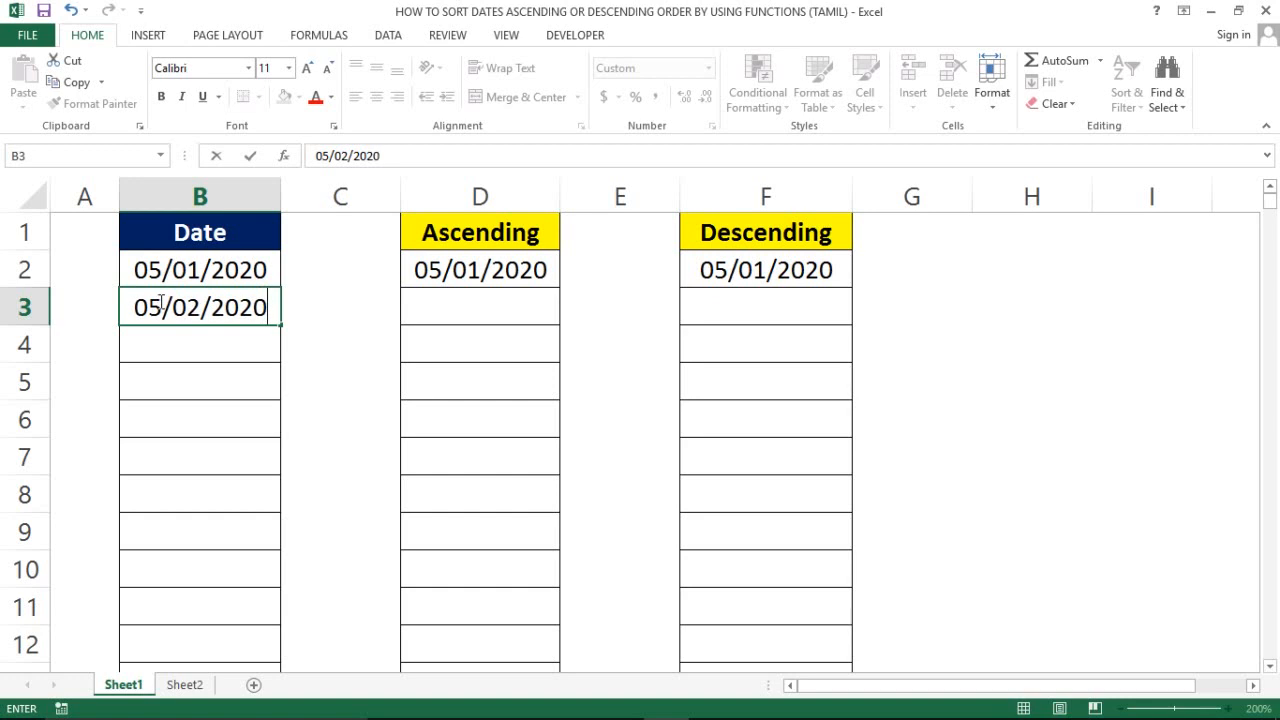
key("ctrl+Return")
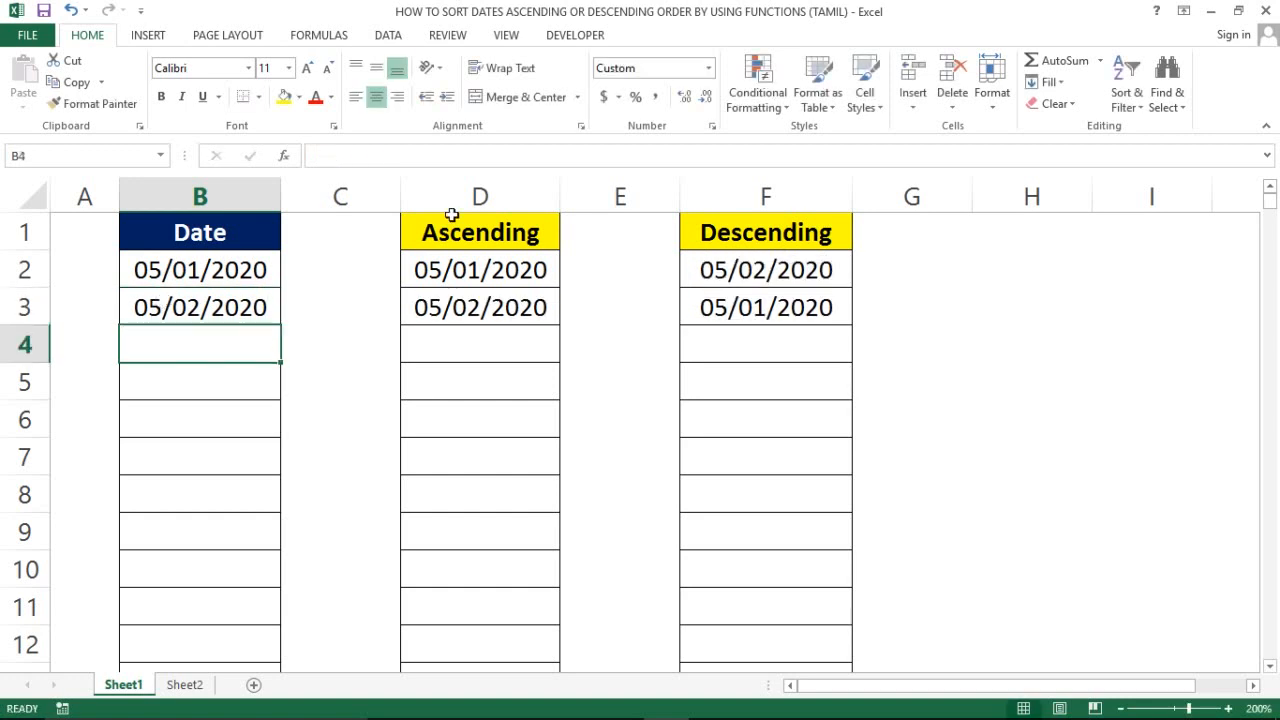
Step: Examine the formulas and dates in the Ascending and Descending columns after the new entry
left_click(474, 270)
key("ctrl+shift+Down")
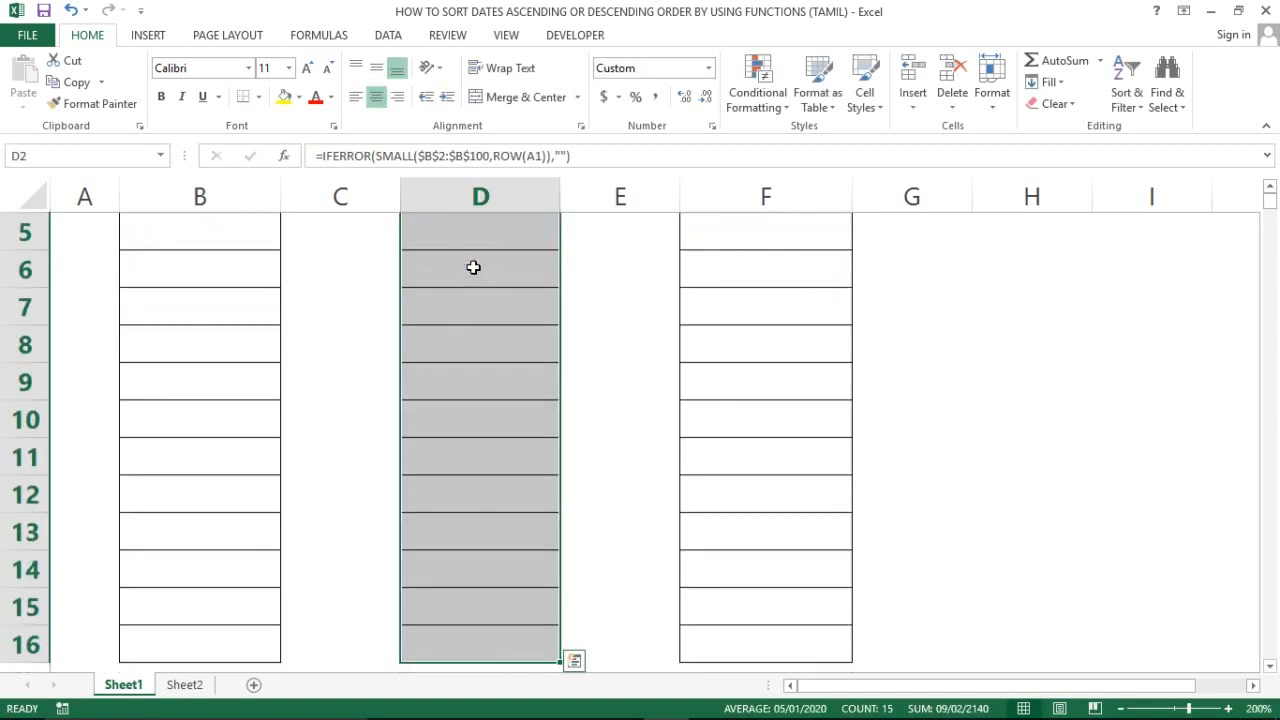
key("ctrl+Up")
key("Right")
key("Right")
key("Down")
key("shift+Down")
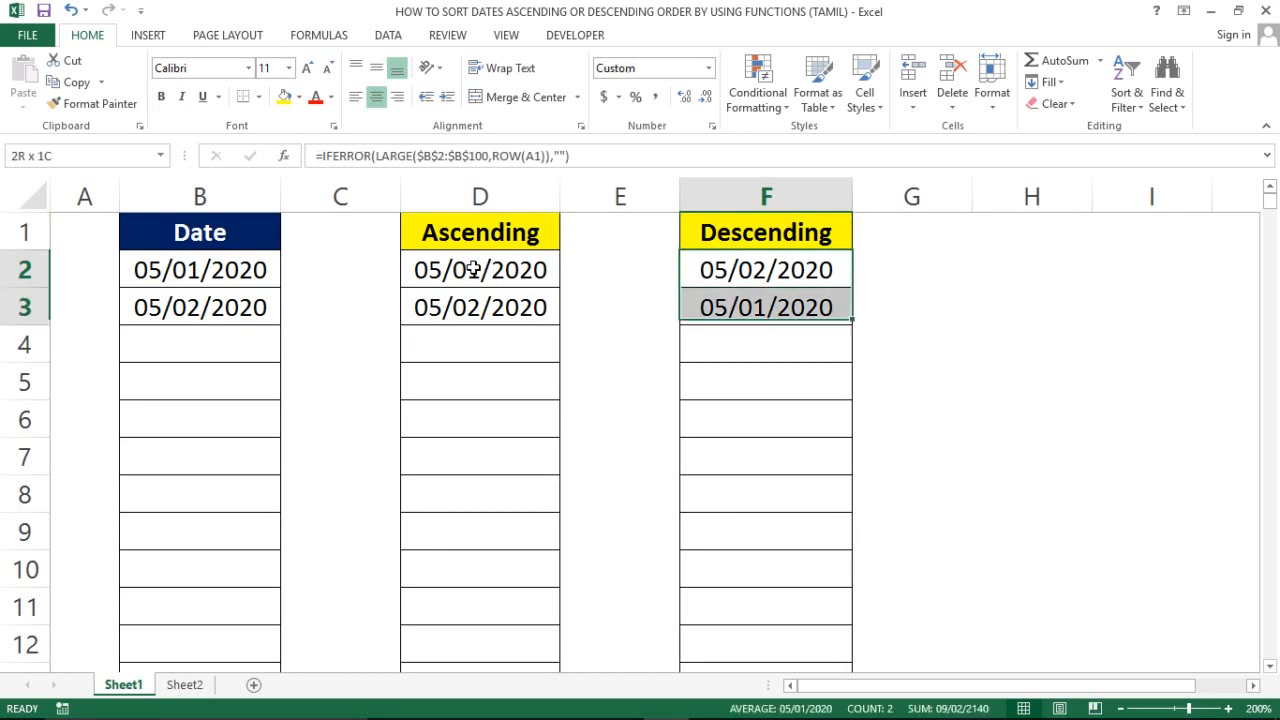
key("ctrl+Up")
key("Left")
key("Left")
key("Left")
key("Left")
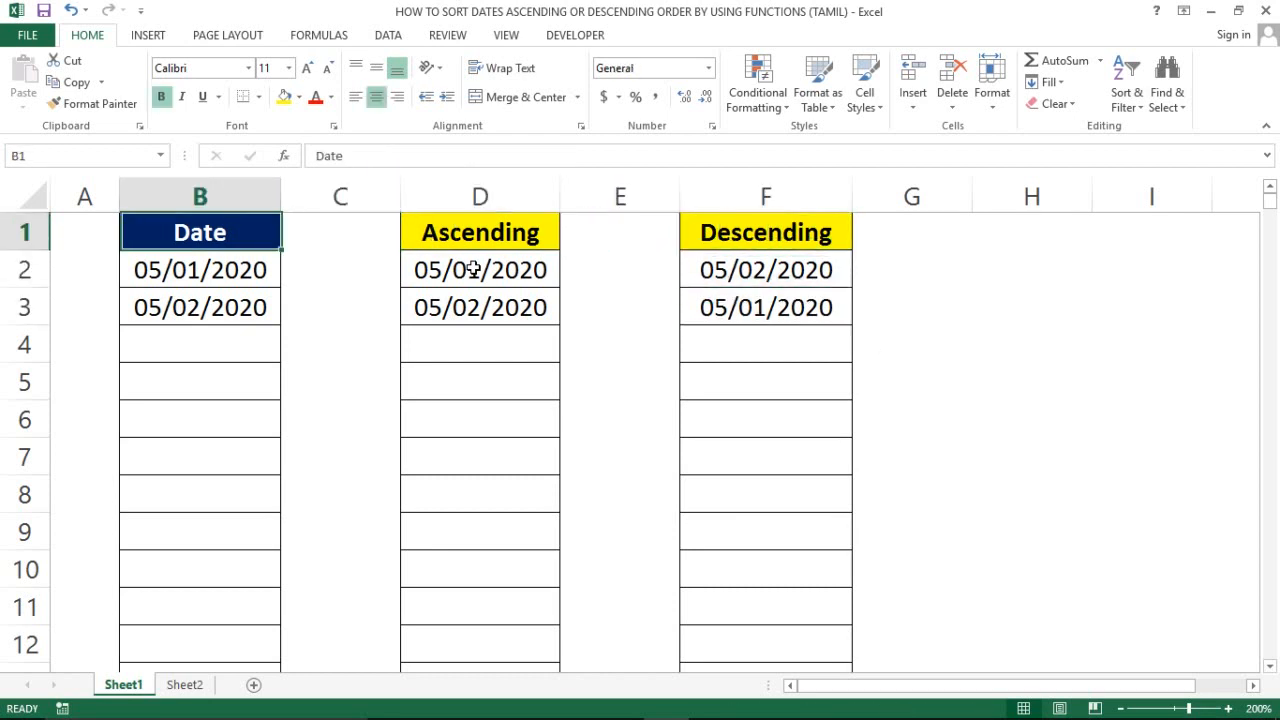
Step: Extend the date series from B2:B3 down the Date column to row 11
key("Down")
key("Down")
key("Up")
key("shift+Down")
key("shift+Down")
key("shift+Up")
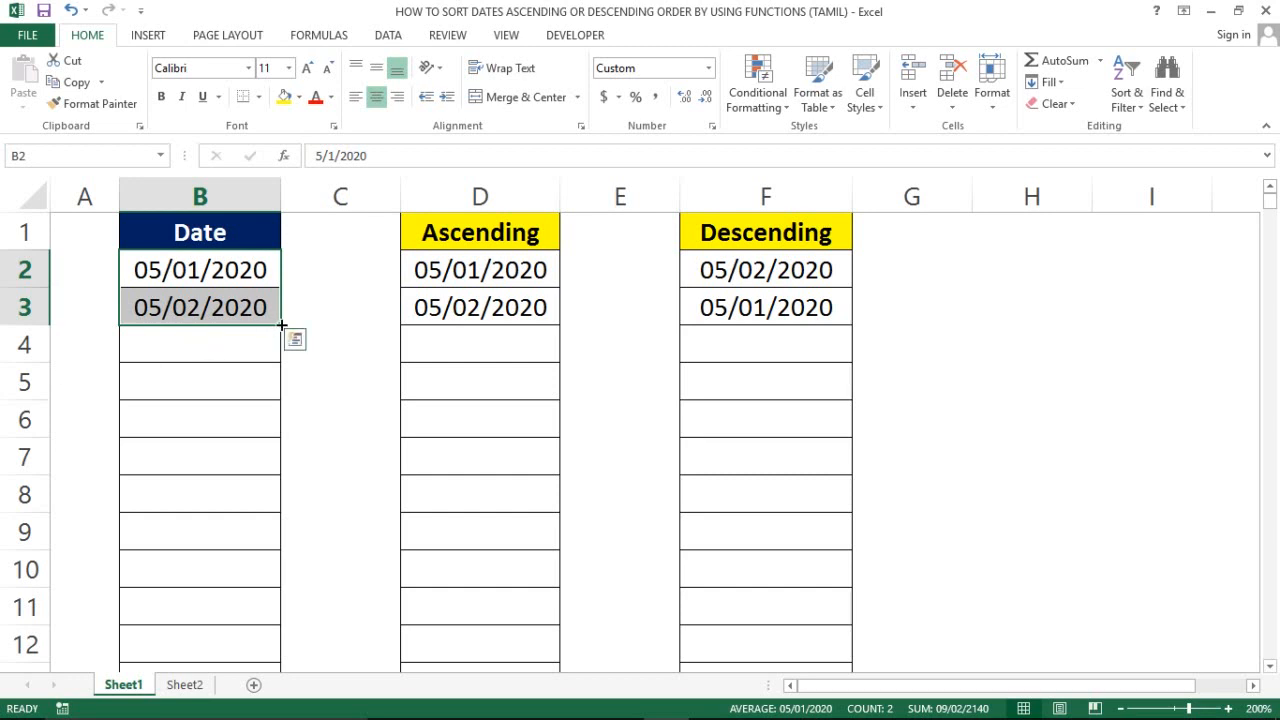
left_click_drag(281, 325, 277, 626)
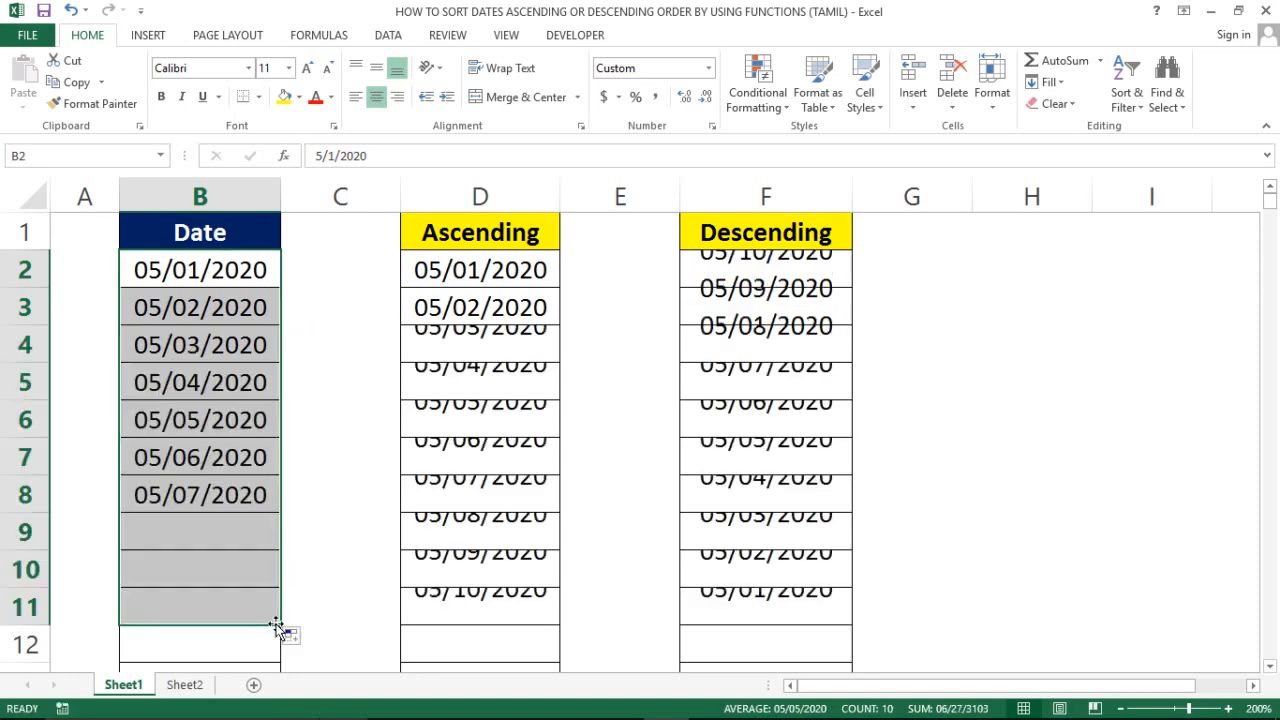
Step: Compare the filled Date column with the sorted dates in the Ascending and Descending columns
left_click(205, 271)
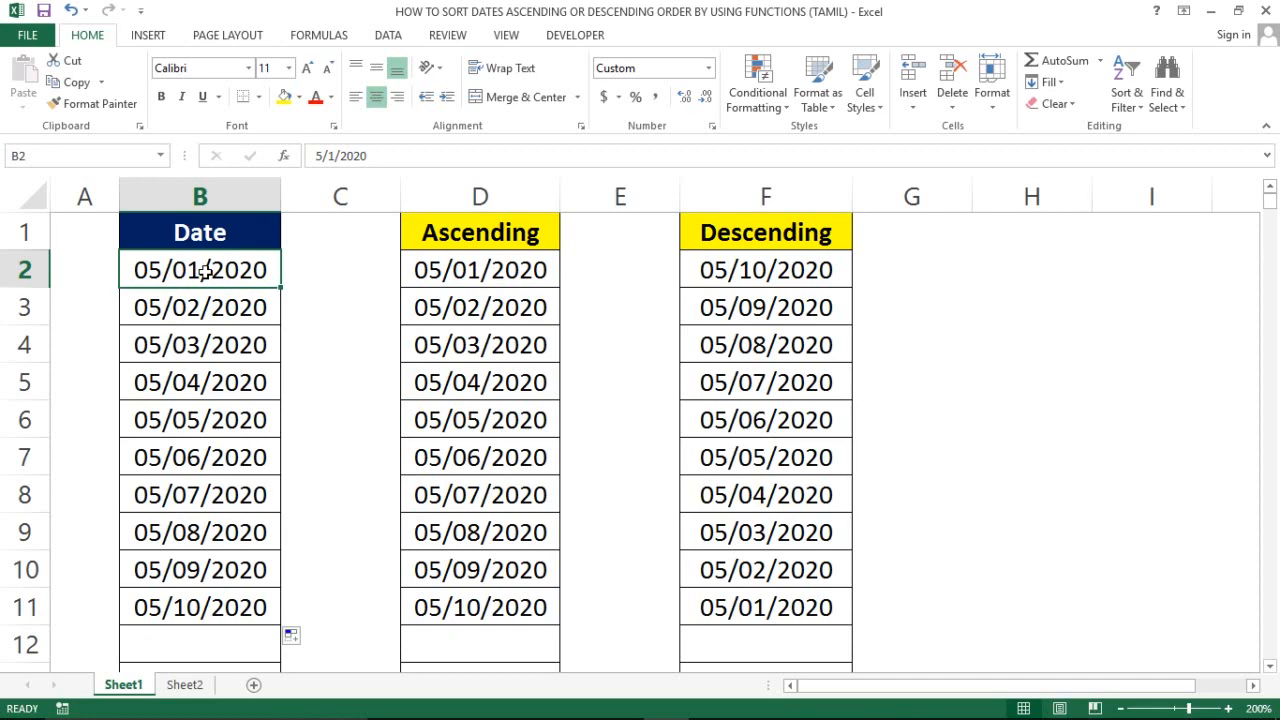
key("ctrl+shift+Down")
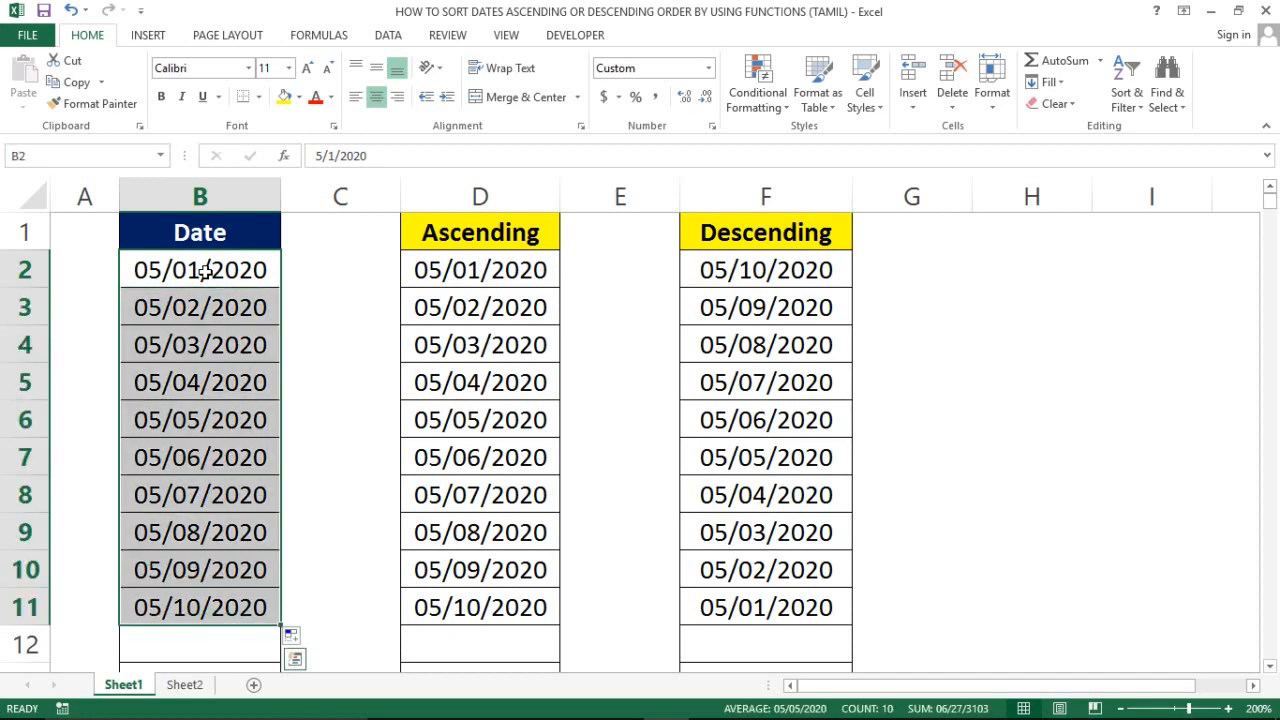
left_click(492, 271)
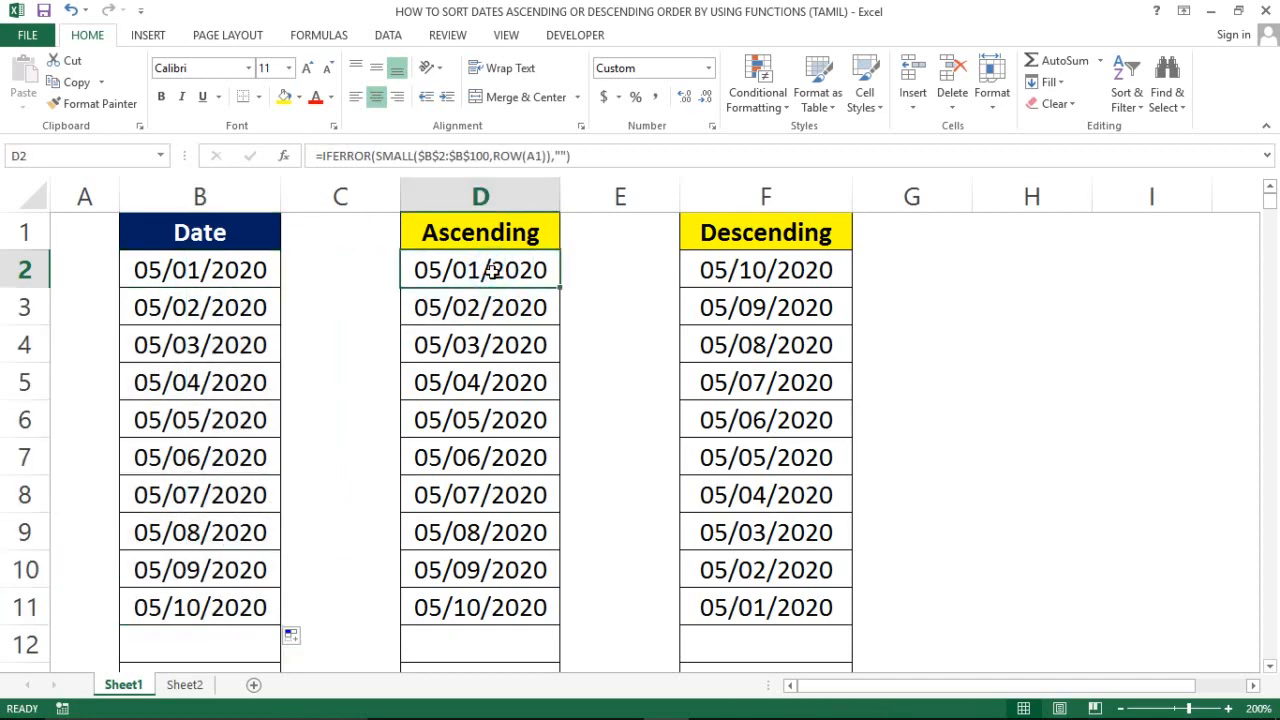
key("ctrl+shift+Down")
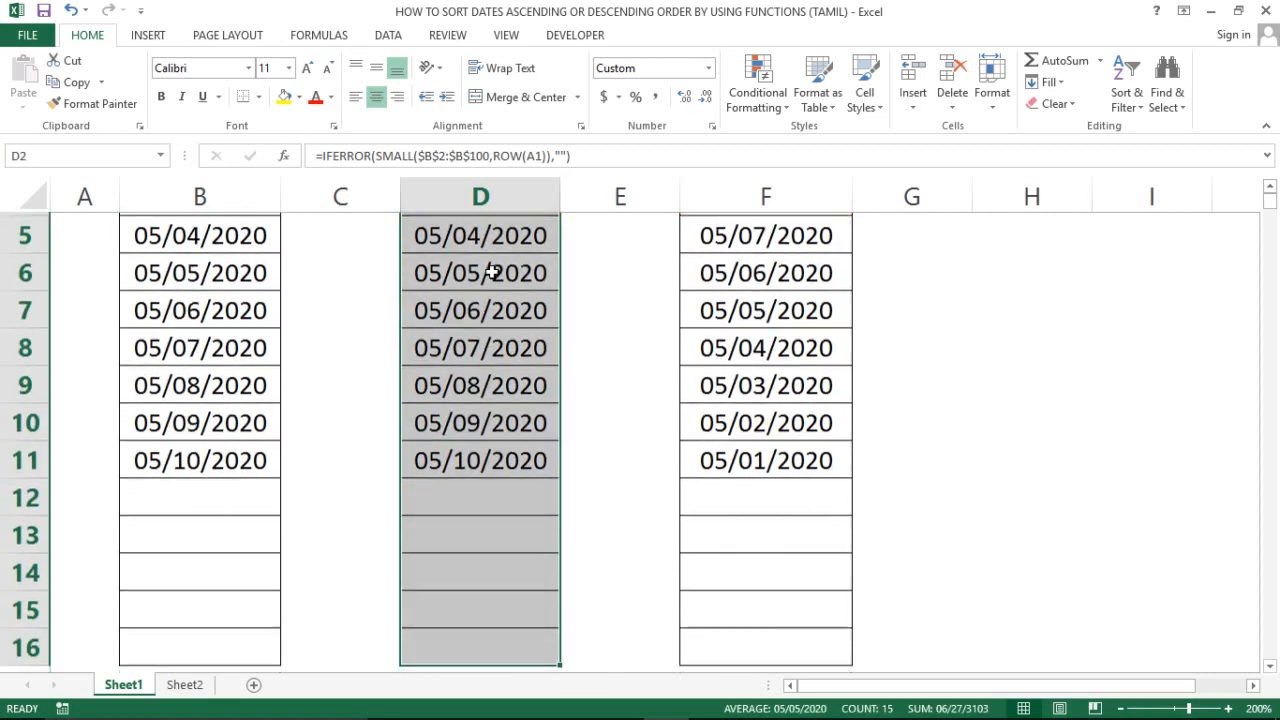
key("ctrl+Up")
key("Right")
key("Down")
key("Right")
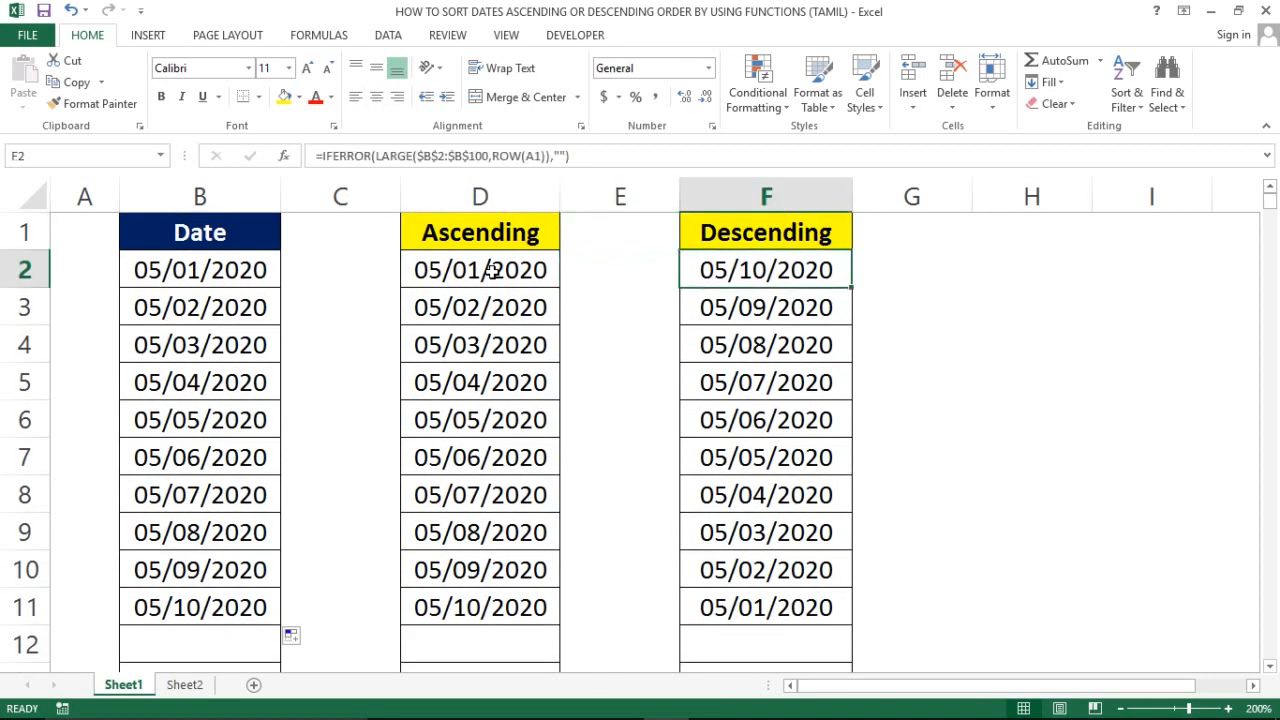
key("ctrl+shift+Down")
key("ctrl+Up")
key("Down")
key("Left")
key("Left")
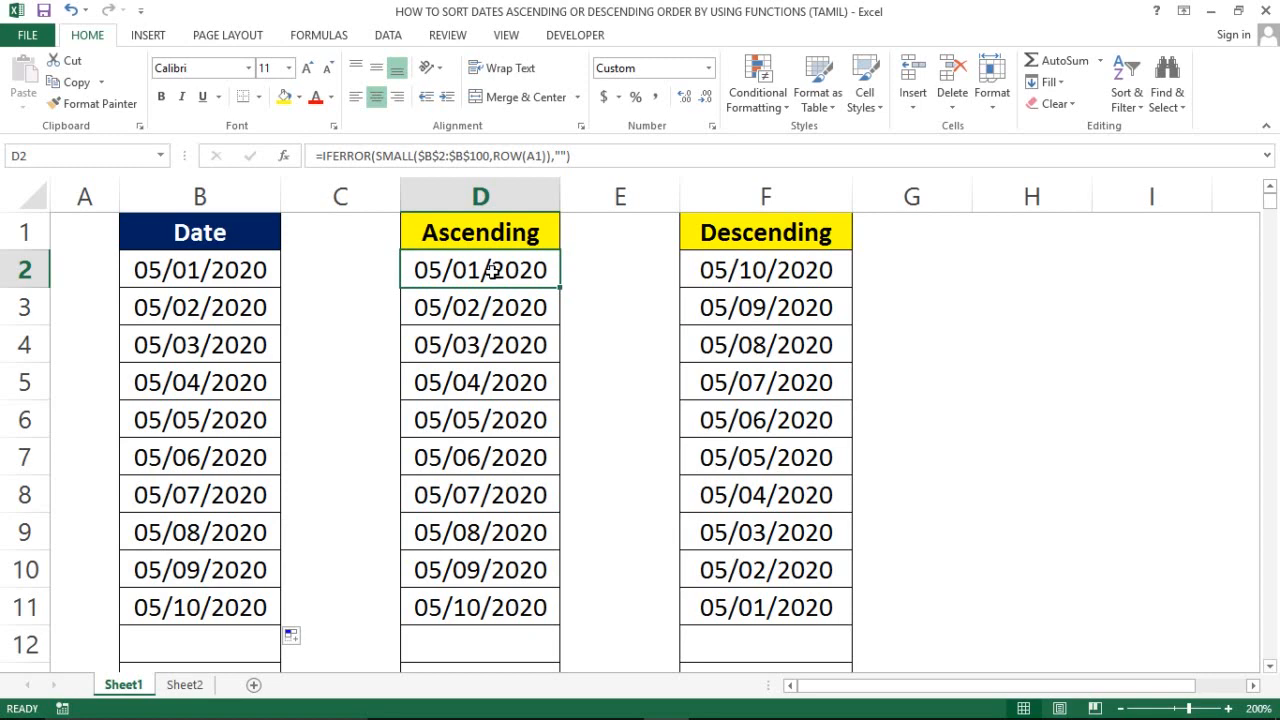
key("Right")
key("Right")
key("Right")
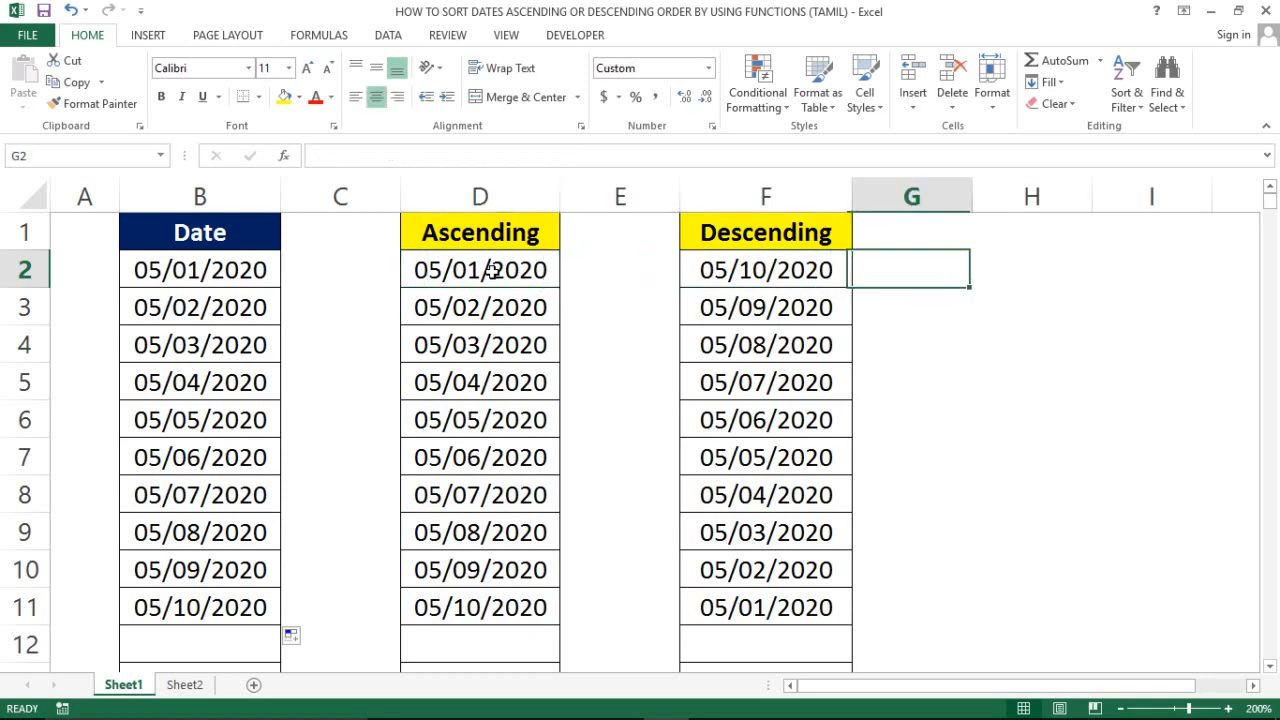
key("Left")
key("Left")
key("Left")
key("Left")
key("Left")
key("Left")
key("Up")
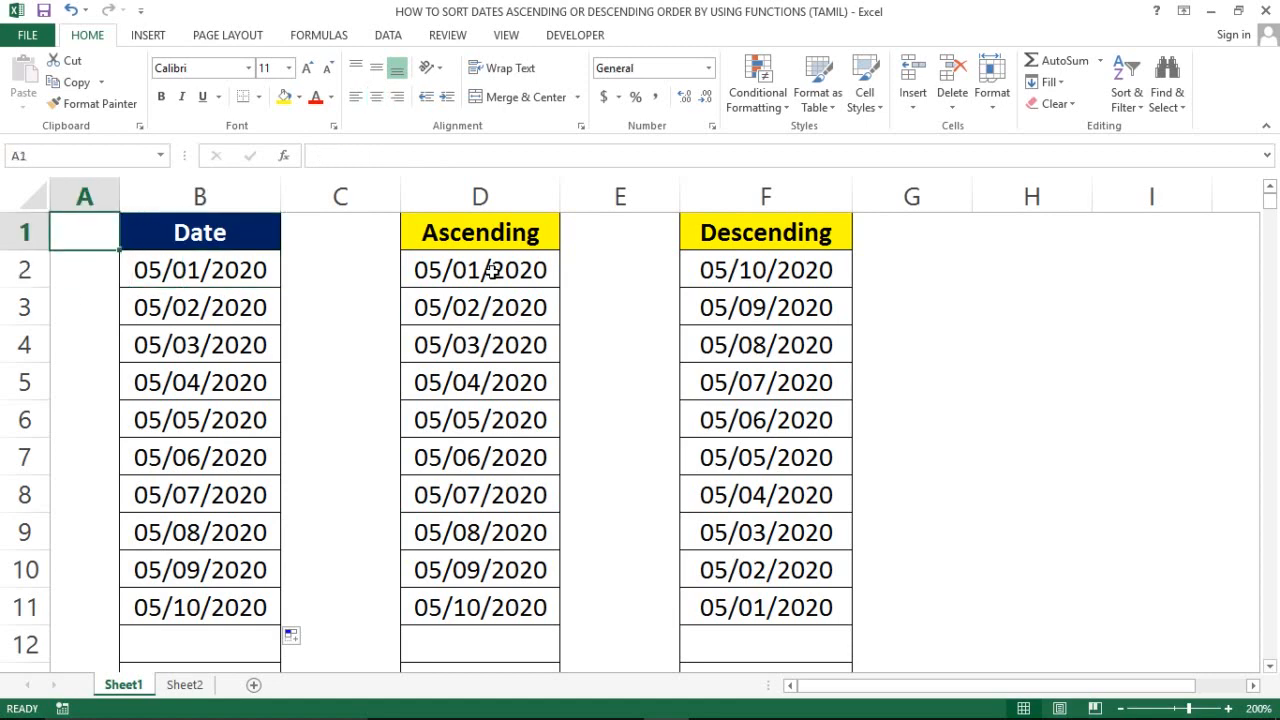
Step: Save the workbook with cell B2 of the Date column selected
key("Right")
key("Down")
key("ctrl+s")
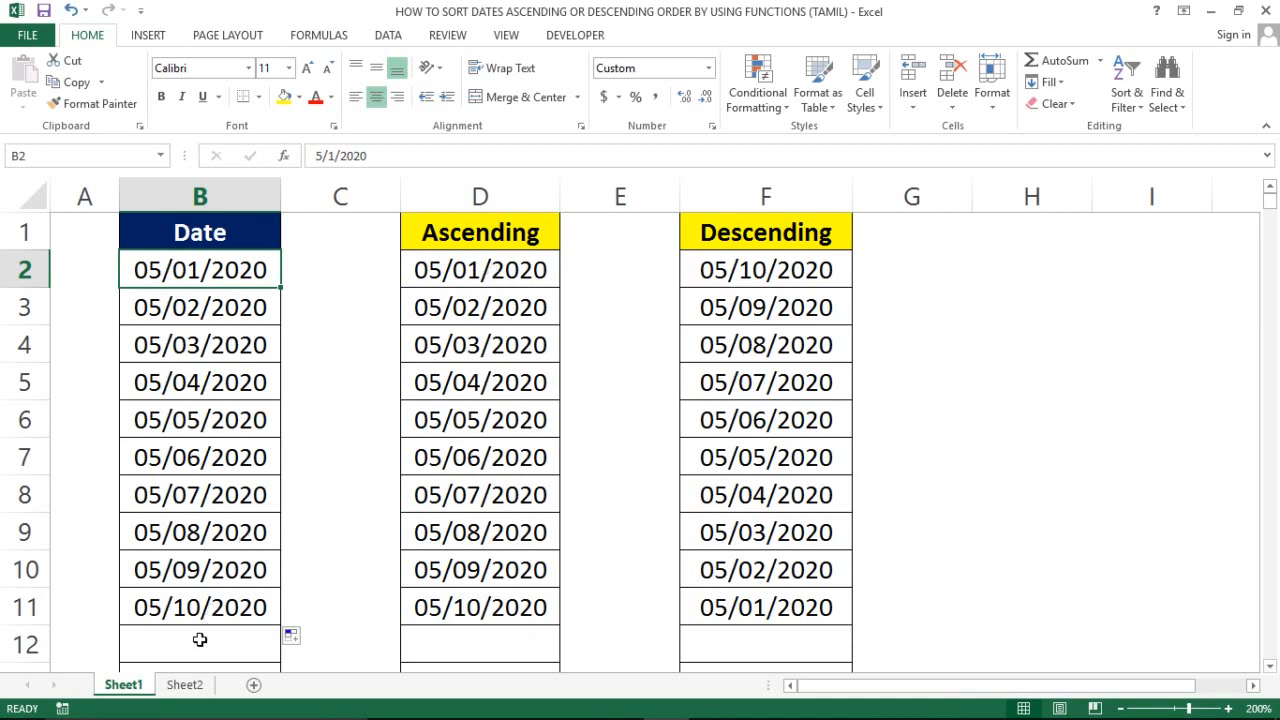
Step: Go to Sheet2, check its two source dates and select cell D2 under the Ascending heading
left_click(184, 685)
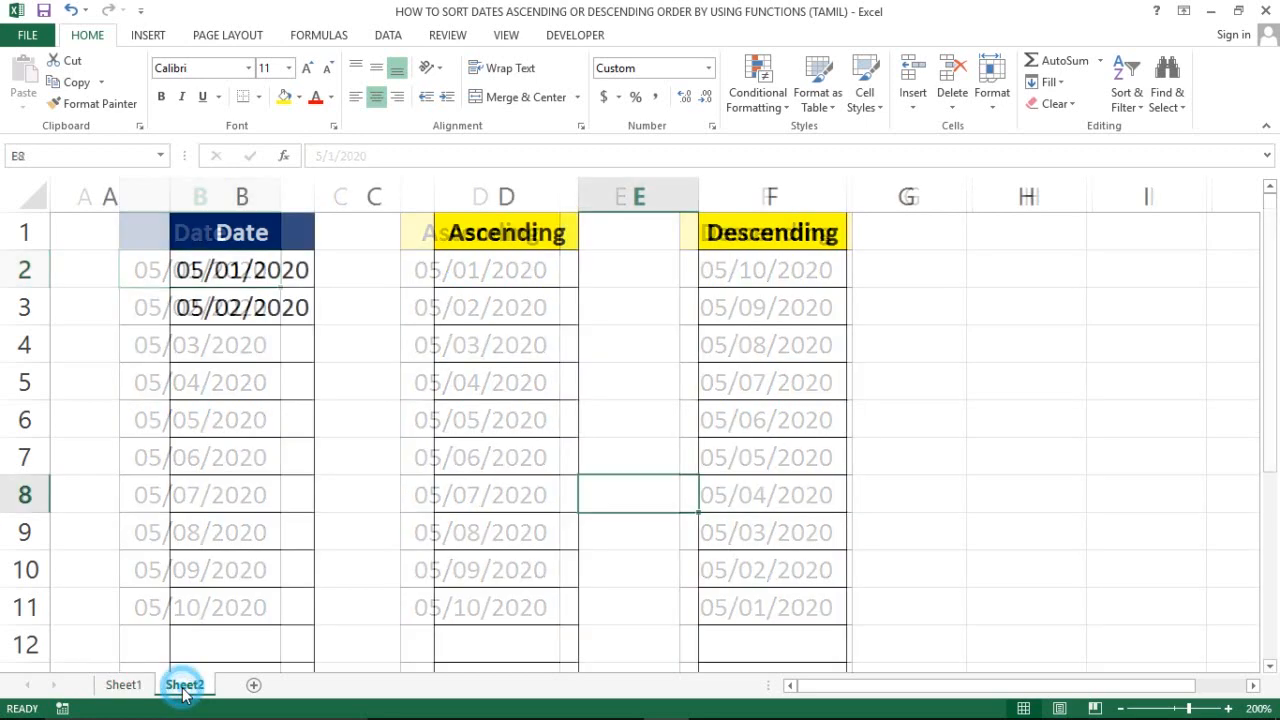
left_click(176, 268)
key("shift+Down")
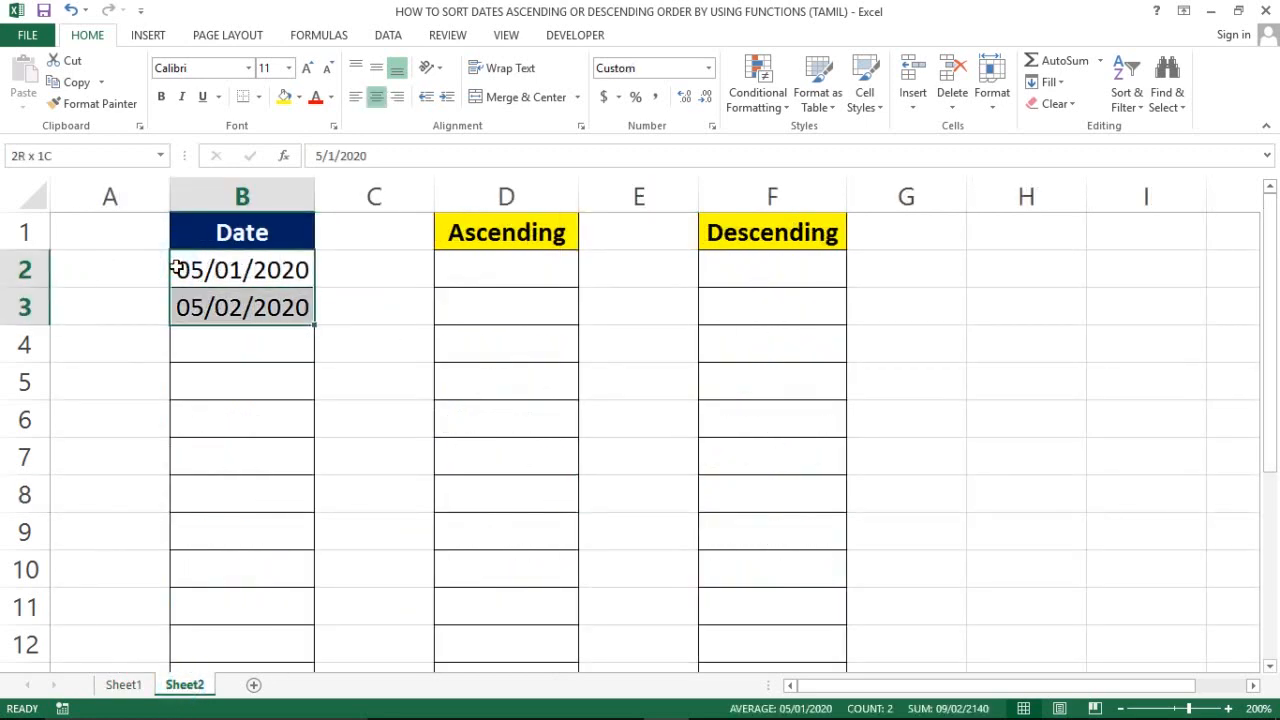
key("Right")
key("Right")
key("Right")
key("Left")
key("Left")
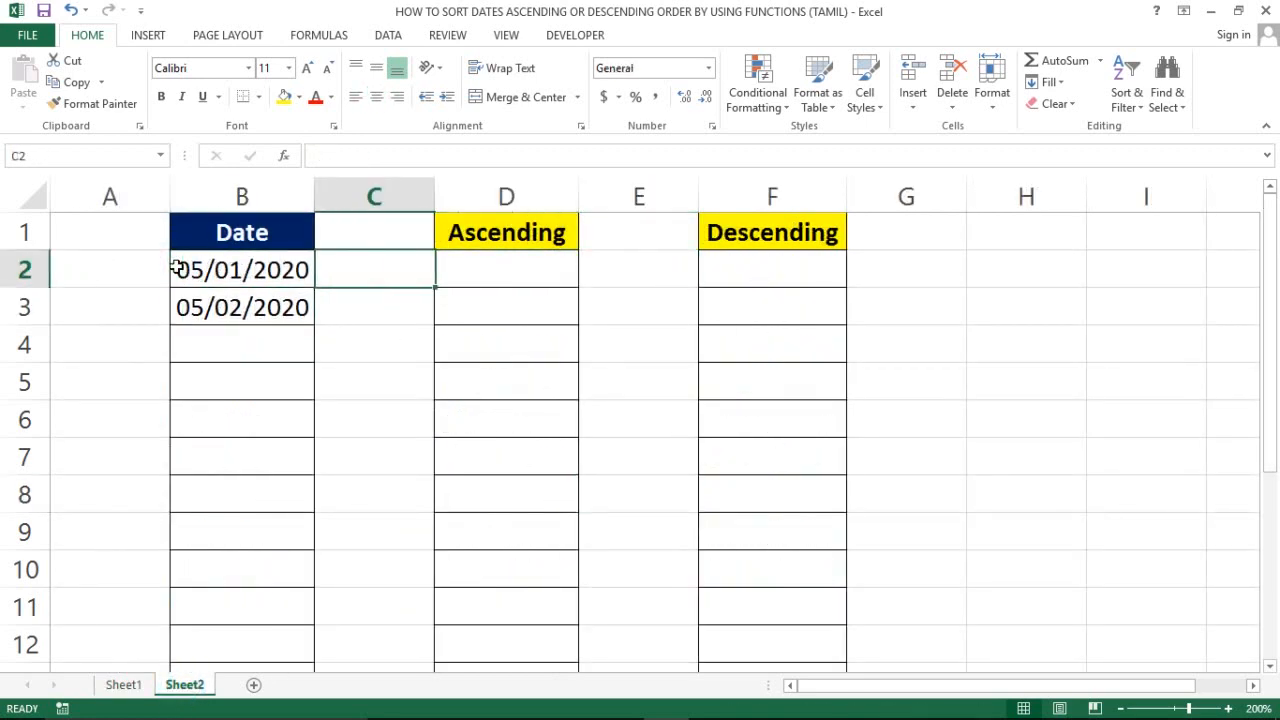
key("Right")
key("Right")
key("Left")
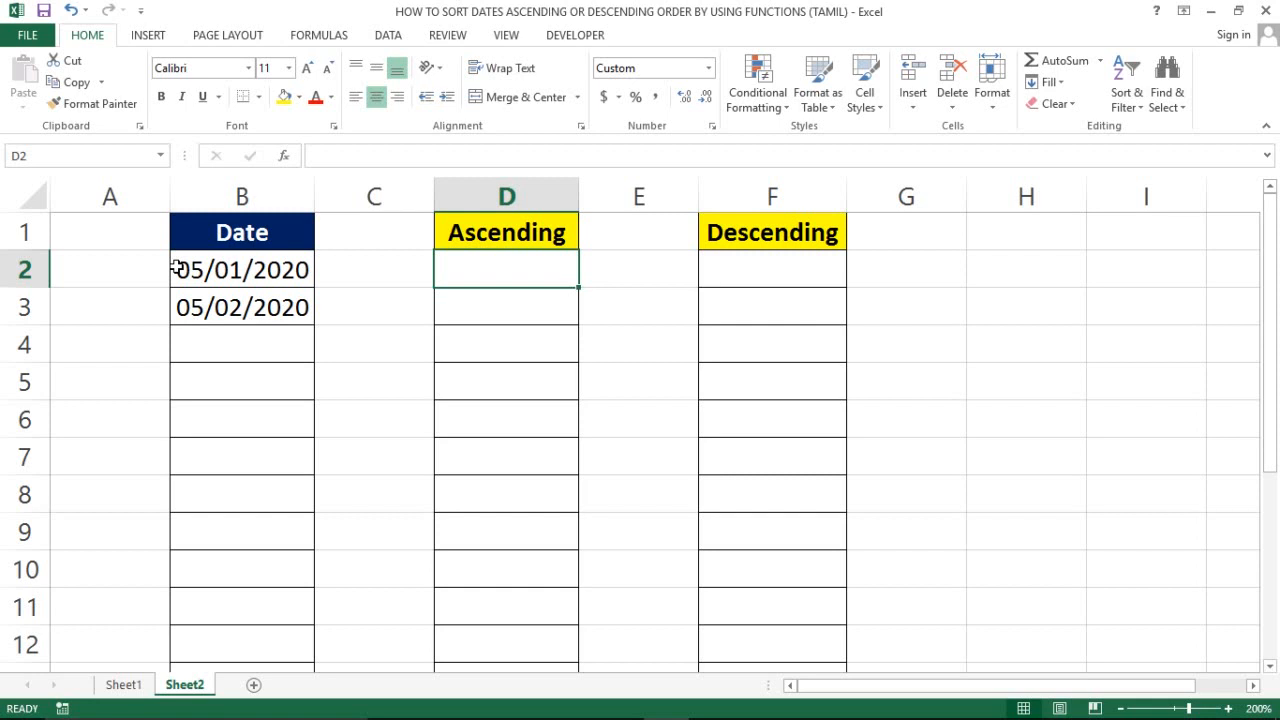
Step: Enter =SMALL($B$2:$B$9,1) in D2 under Ascending and compare its result with the date in B2
type("=sm")
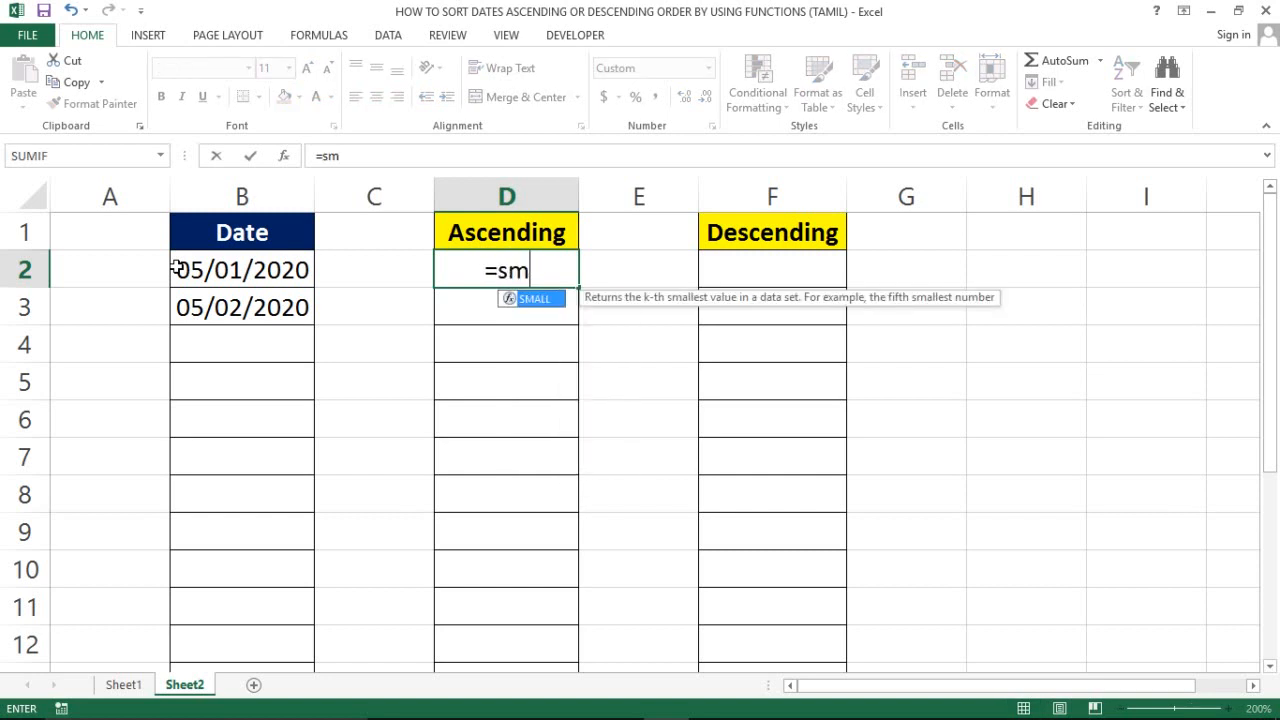
key("Tab")
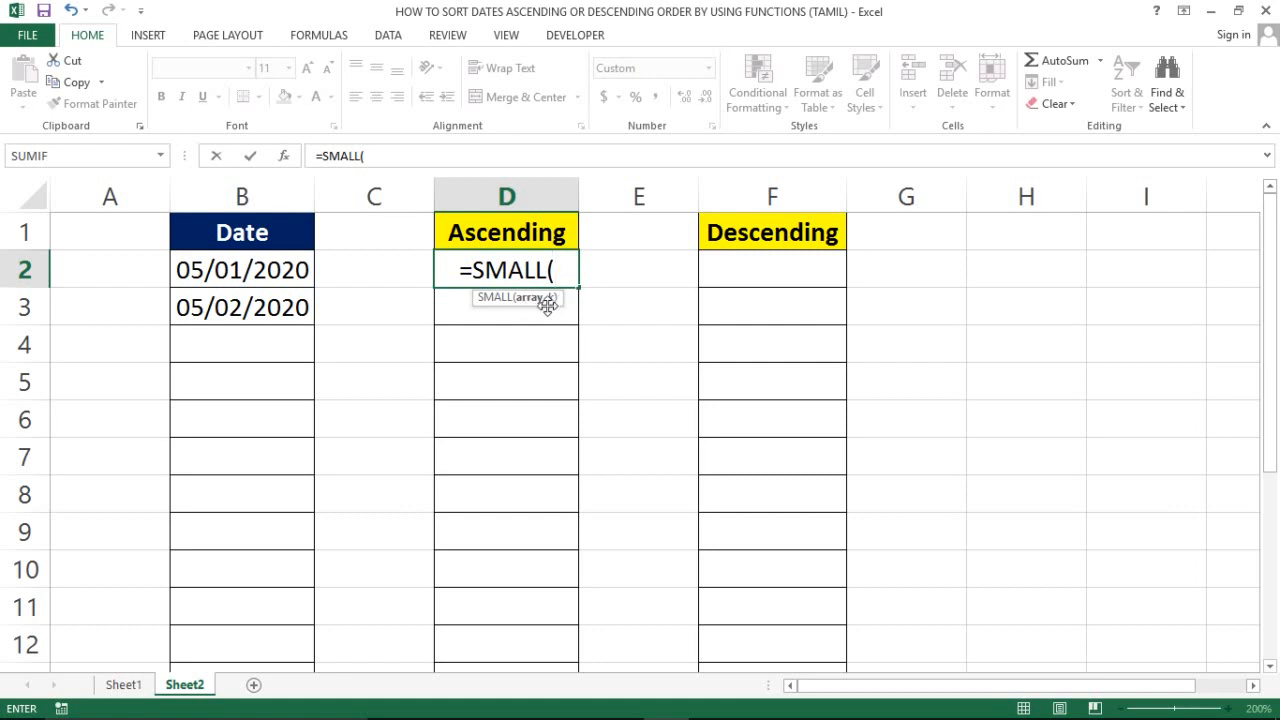
left_click(259, 269)
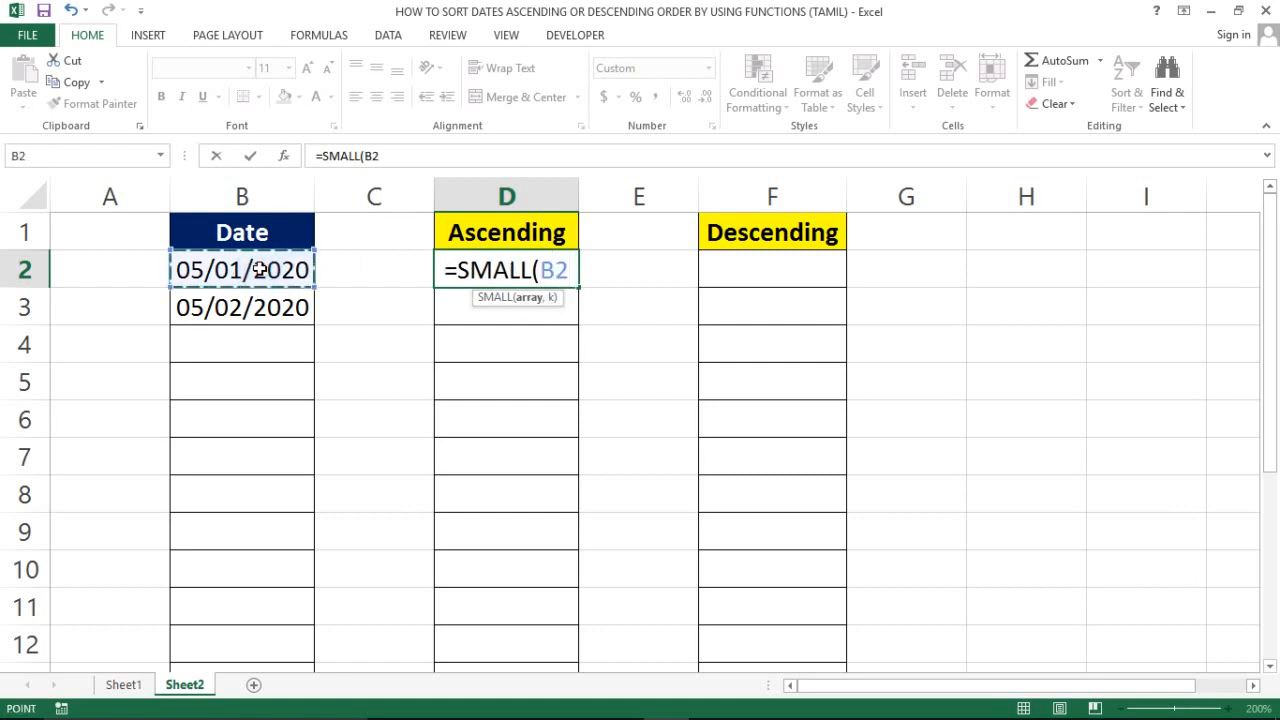
left_click_drag(259, 269, 259, 532)
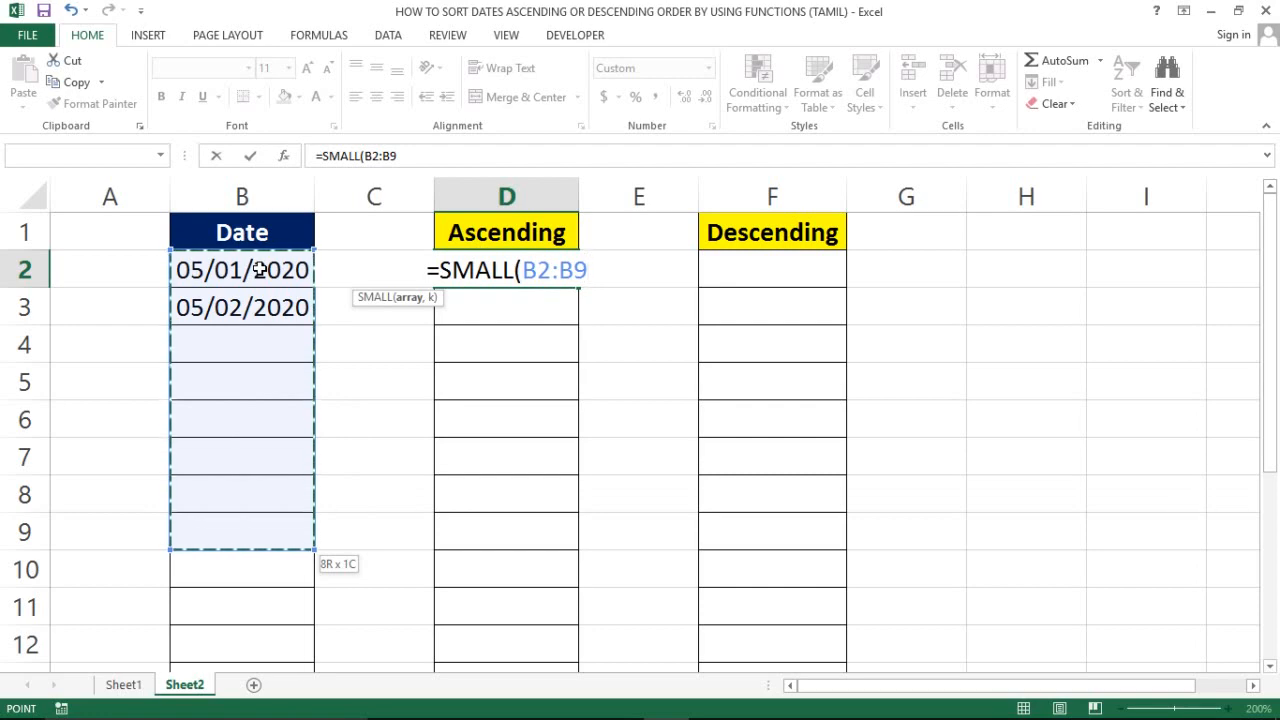
key("F4")
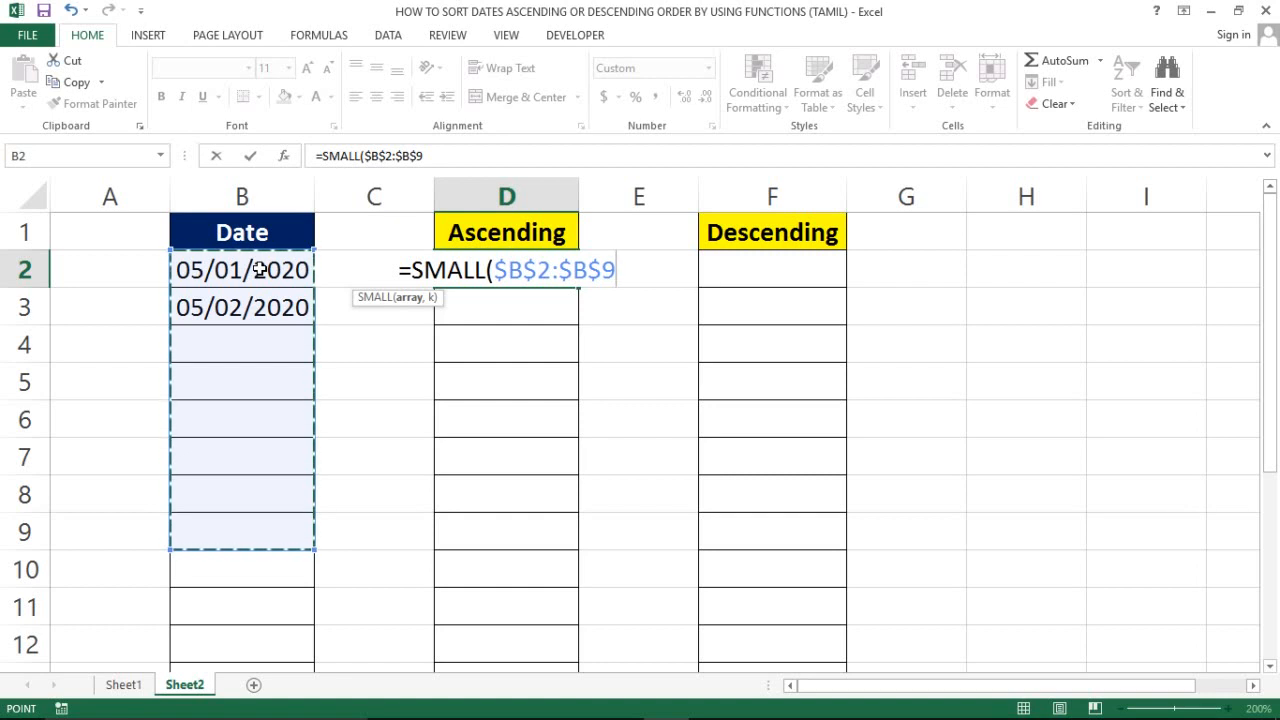
type(",")
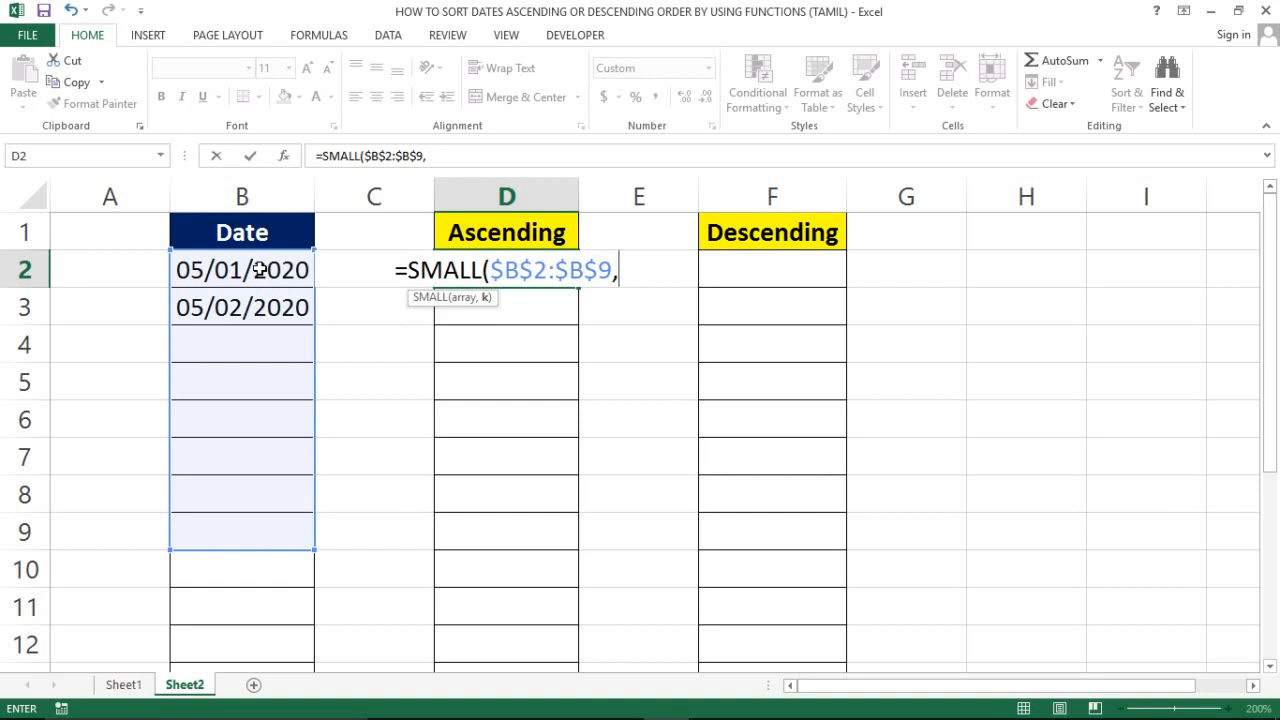
type("1")
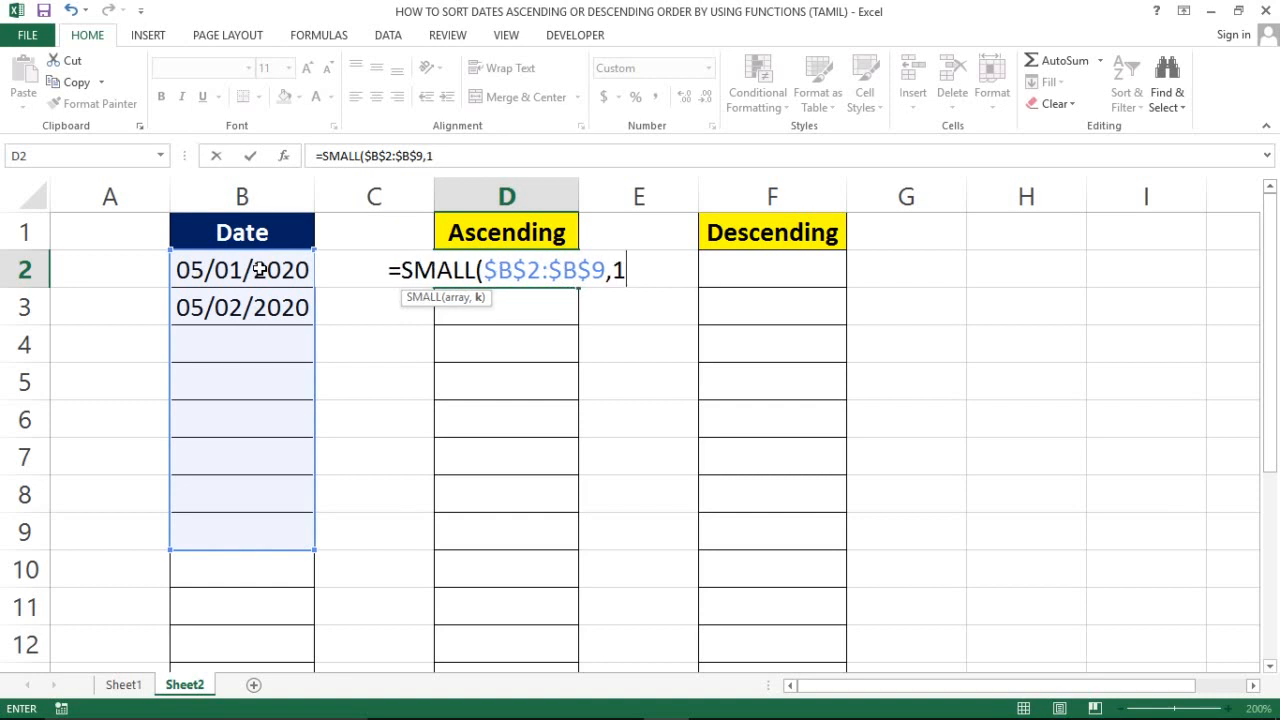
type(")")
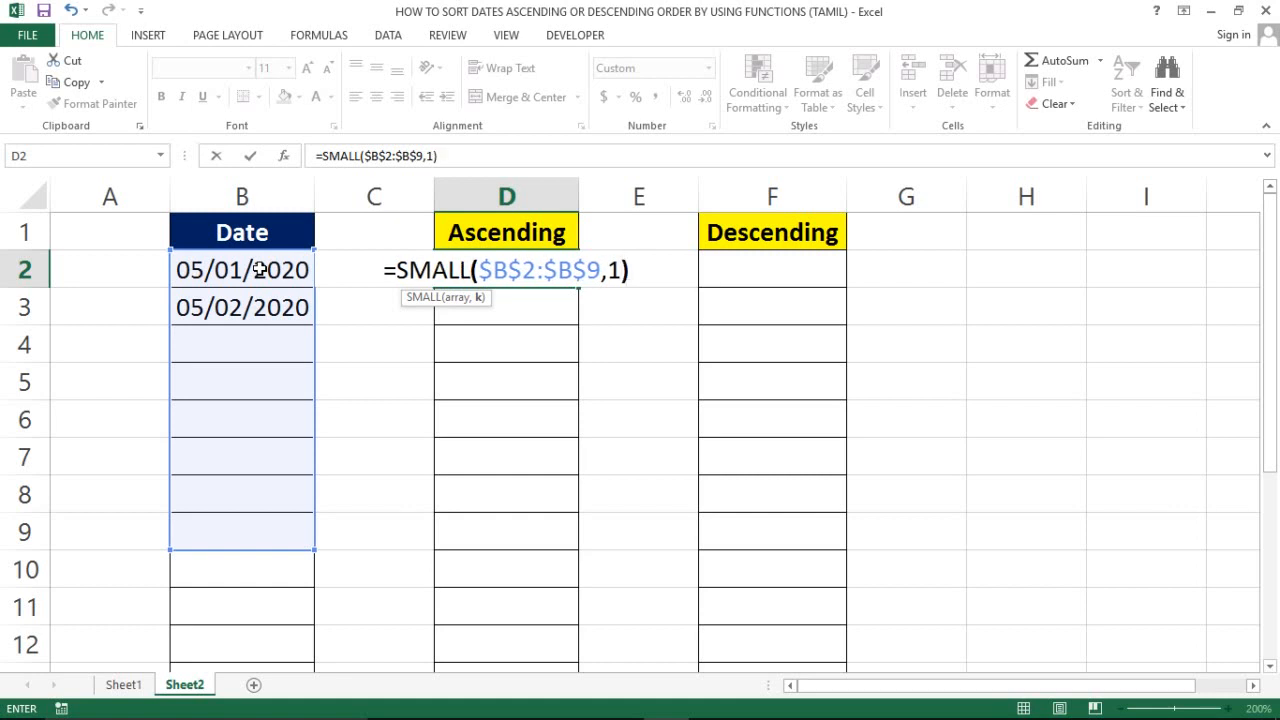
key("Return")
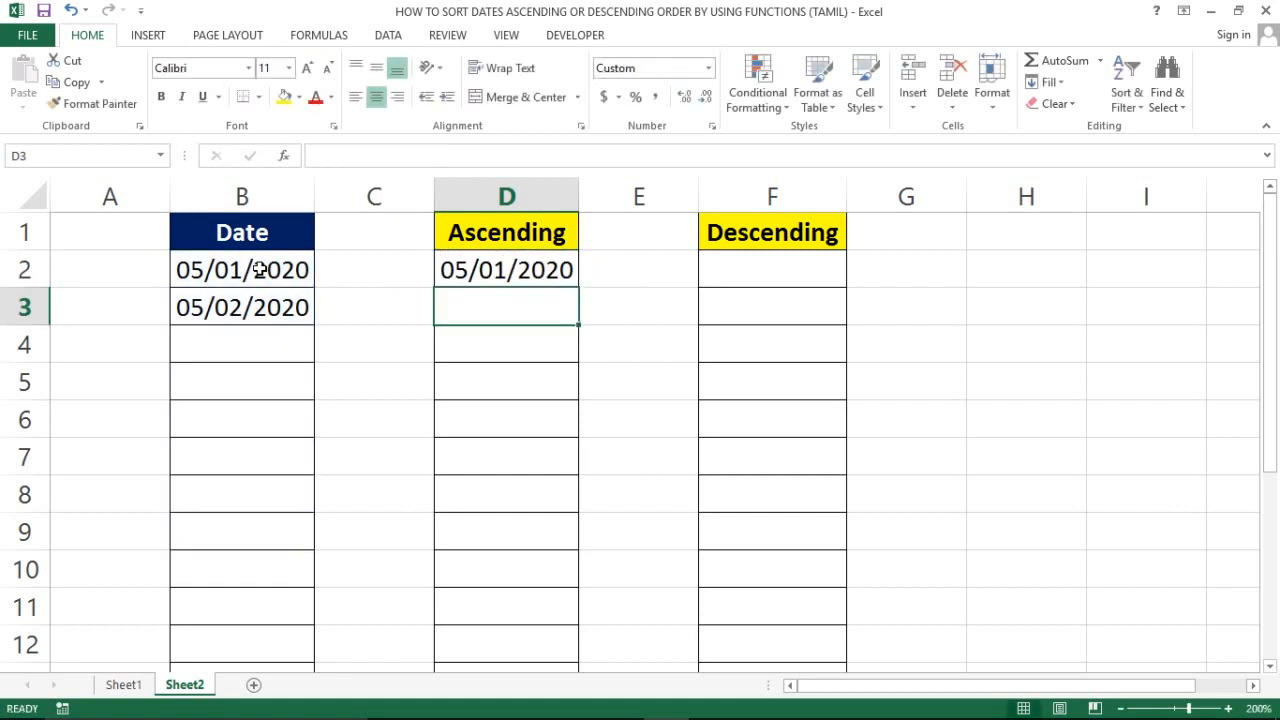
left_click(492, 263)
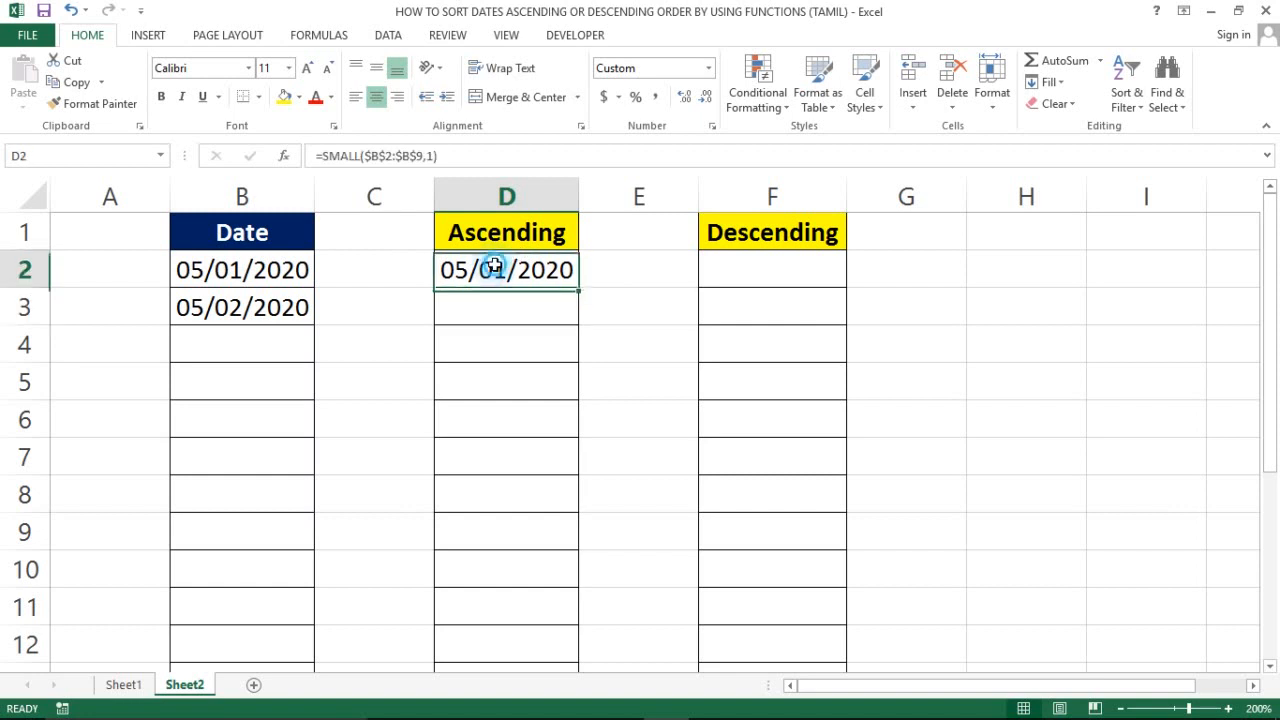
left_click(228, 268)
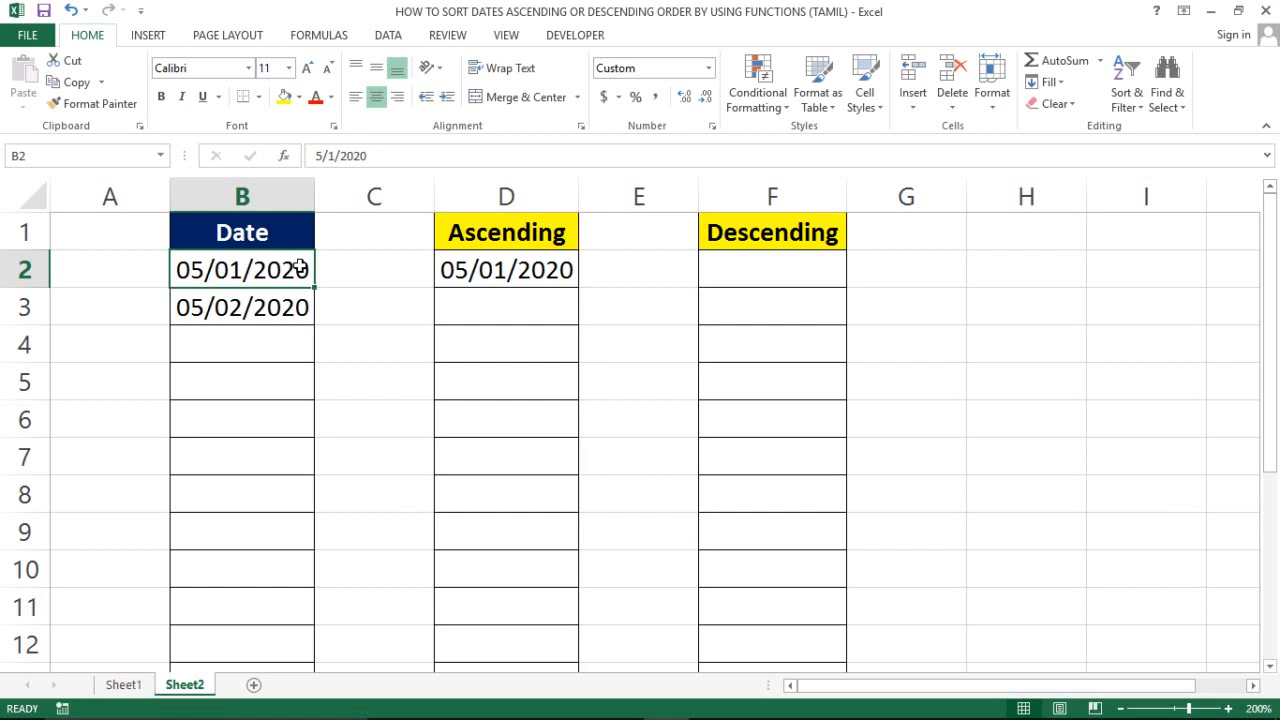
Step: Change the k argument of the SMALL formula in D2 to 2
double_click(523, 275)
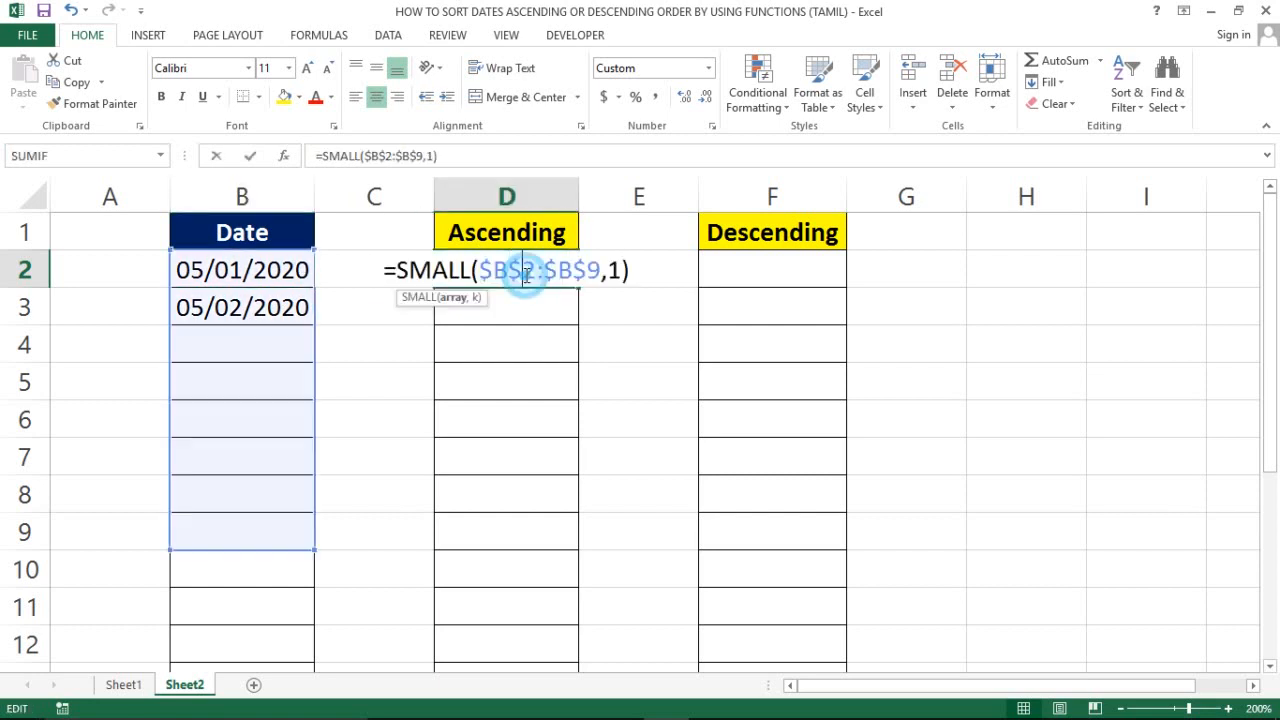
left_click(619, 270)
key("BackSpace")
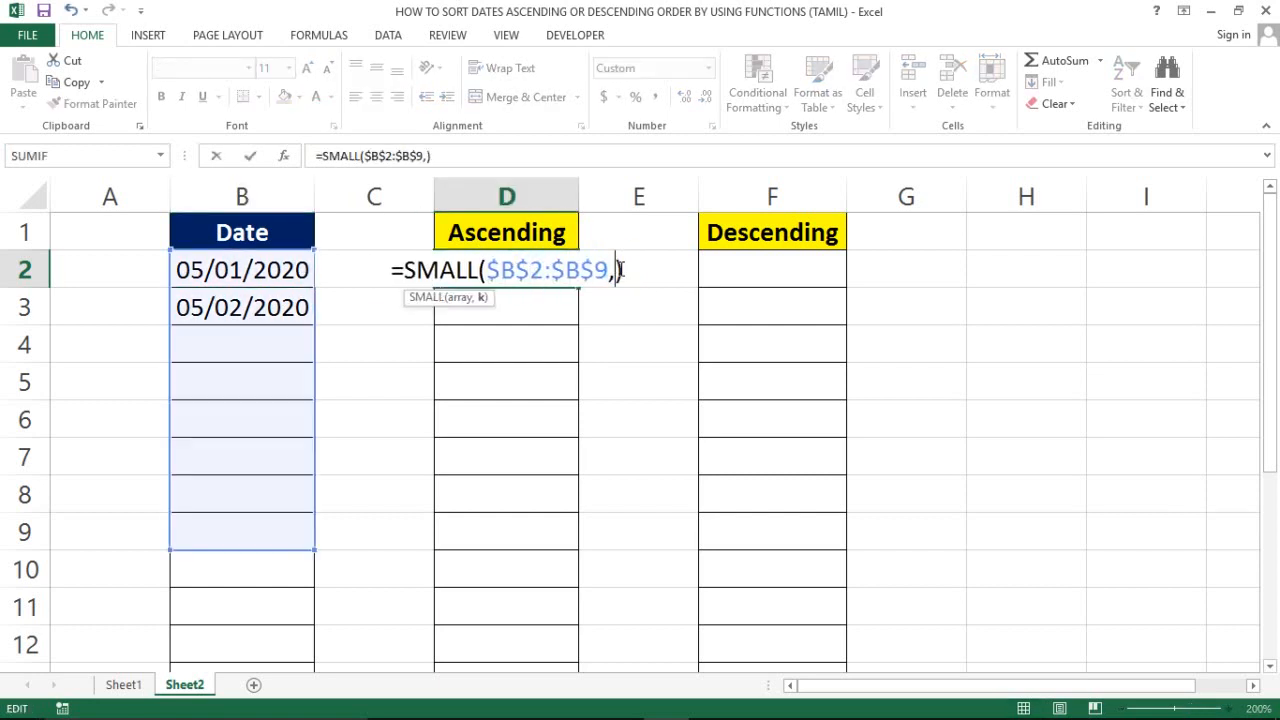
type("2")
key("Return")
left_click(543, 263)
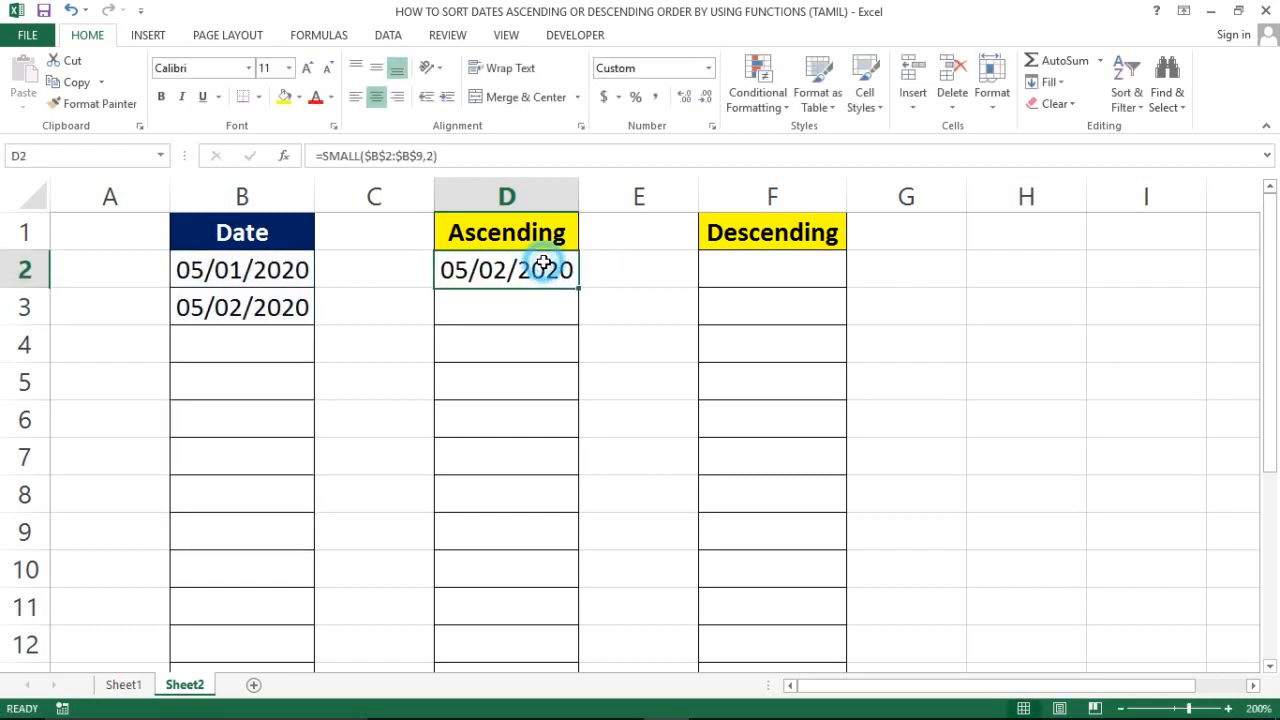
Step: Copy the date above into B4 and change its day so the cell holds 05/03/2020
left_click(207, 352)
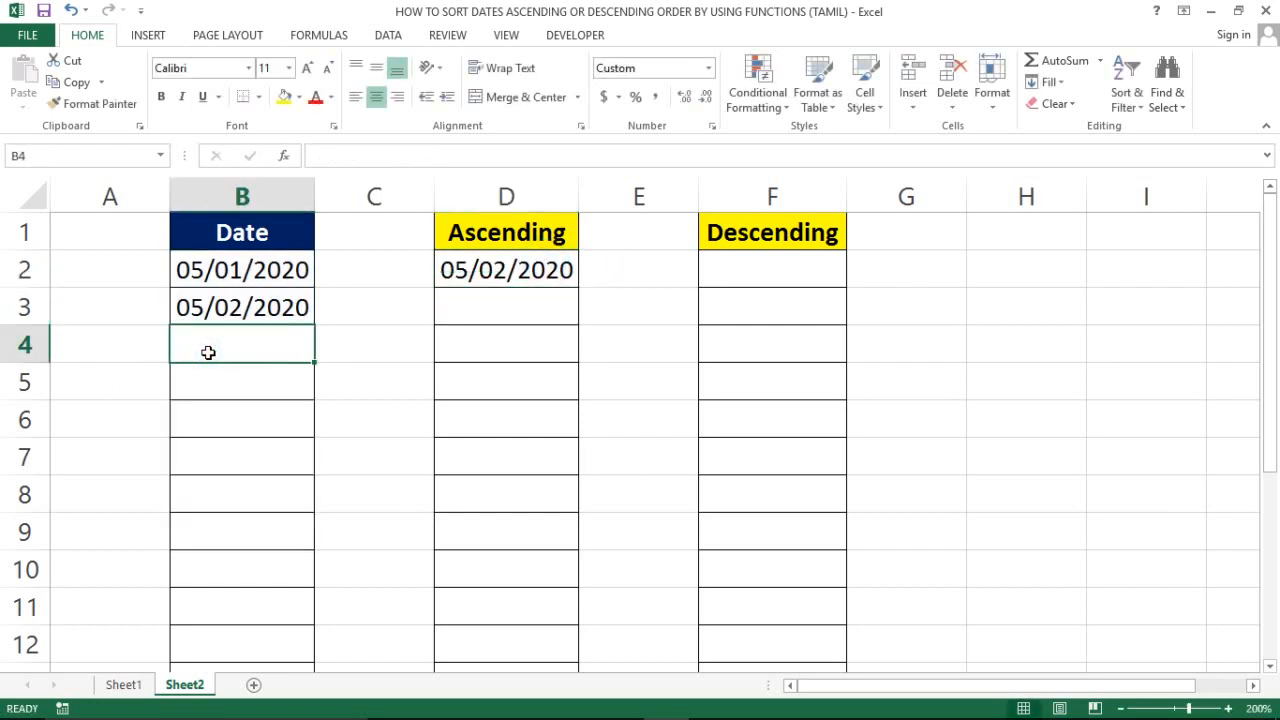
key("ctrl+d")
key("F2")
key("Left")
key("Left")
key("Left")
key("Left")
key("Left")
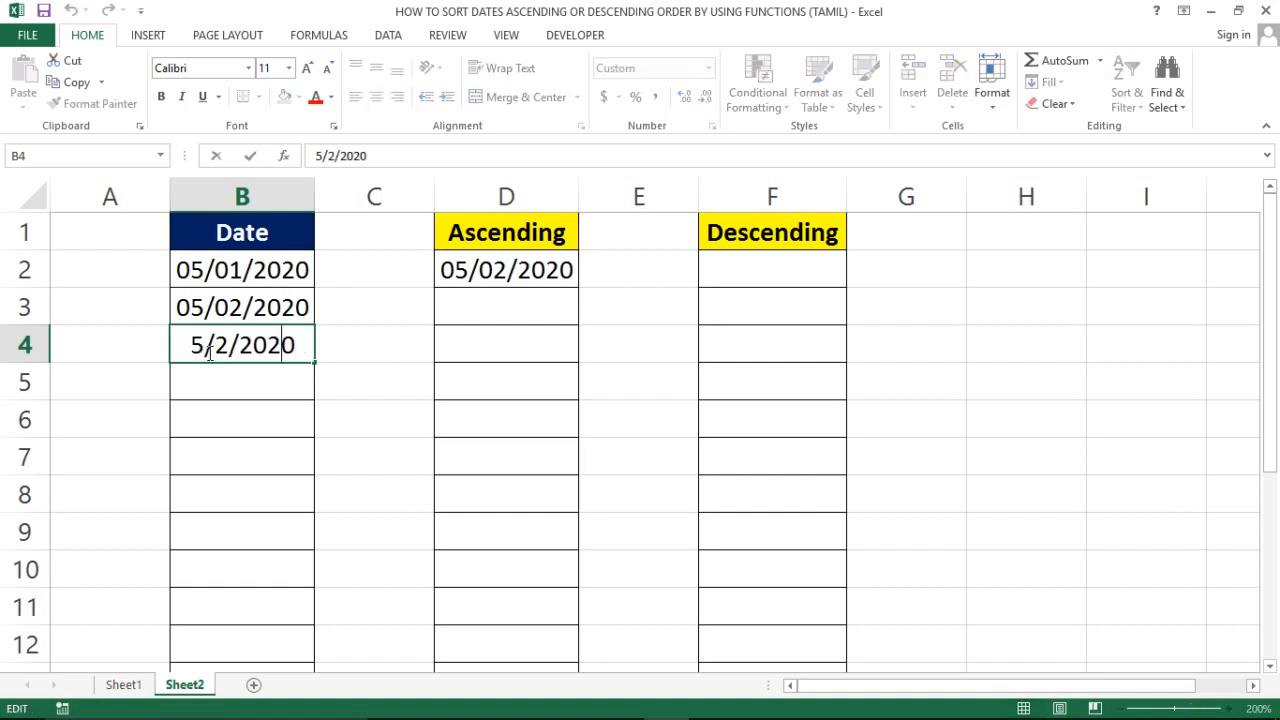
key("BackSpace")
type("3")
key("Return")
Step: Set the k argument of the SMALL formula in D2 to 3
key("Up")
key("Up")
key("Up")
key("Up")
key("Right")
key("Right")
key("Down")
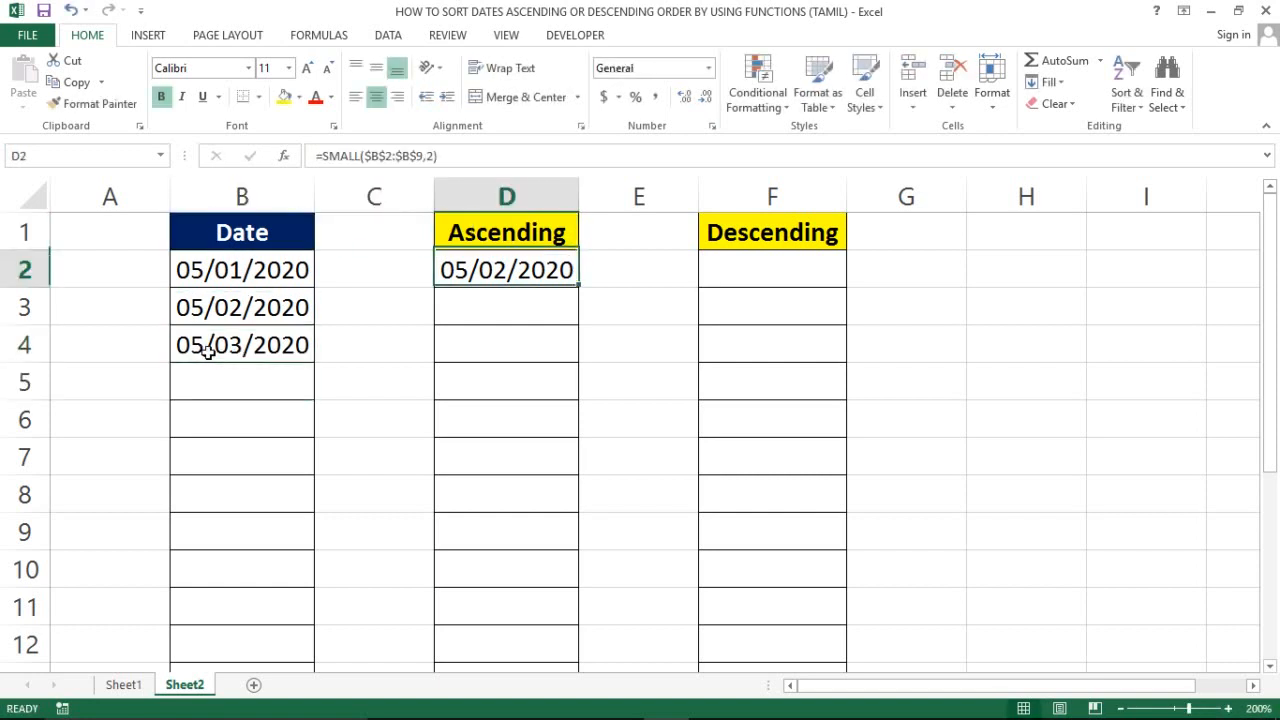
key("F2")
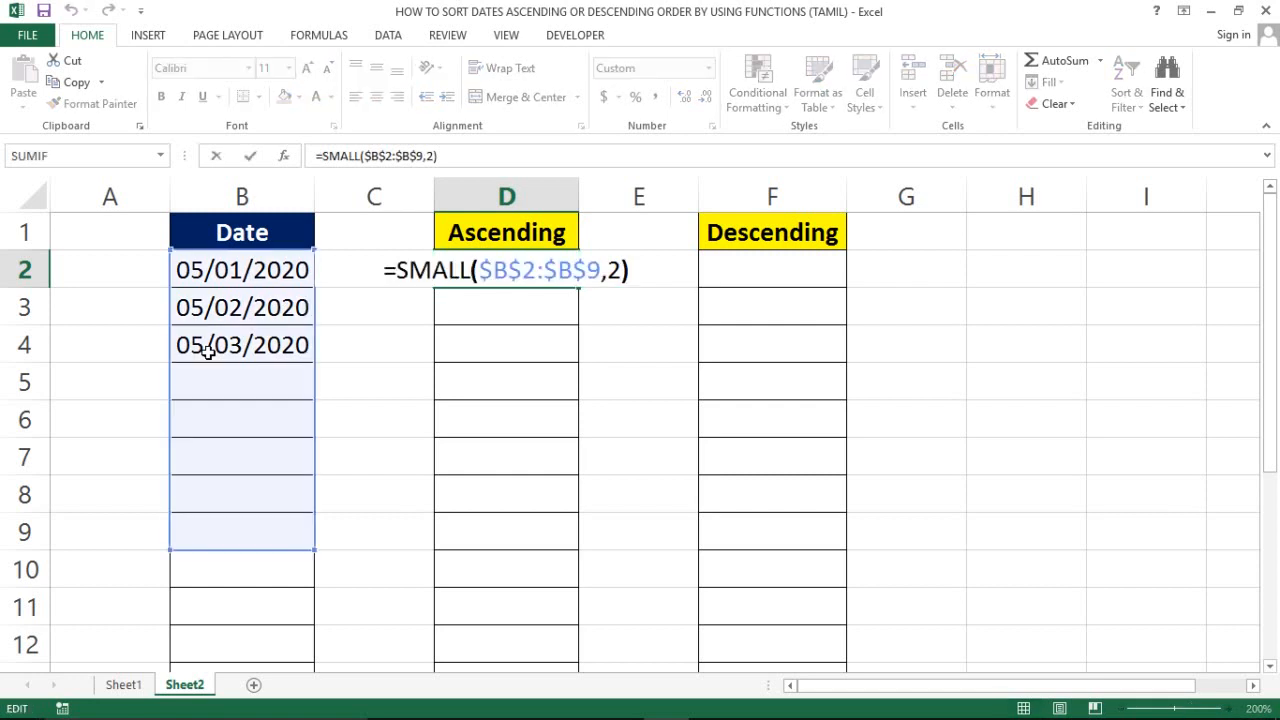
key("Left")
key("BackSpace")
type("3")
key("Return")
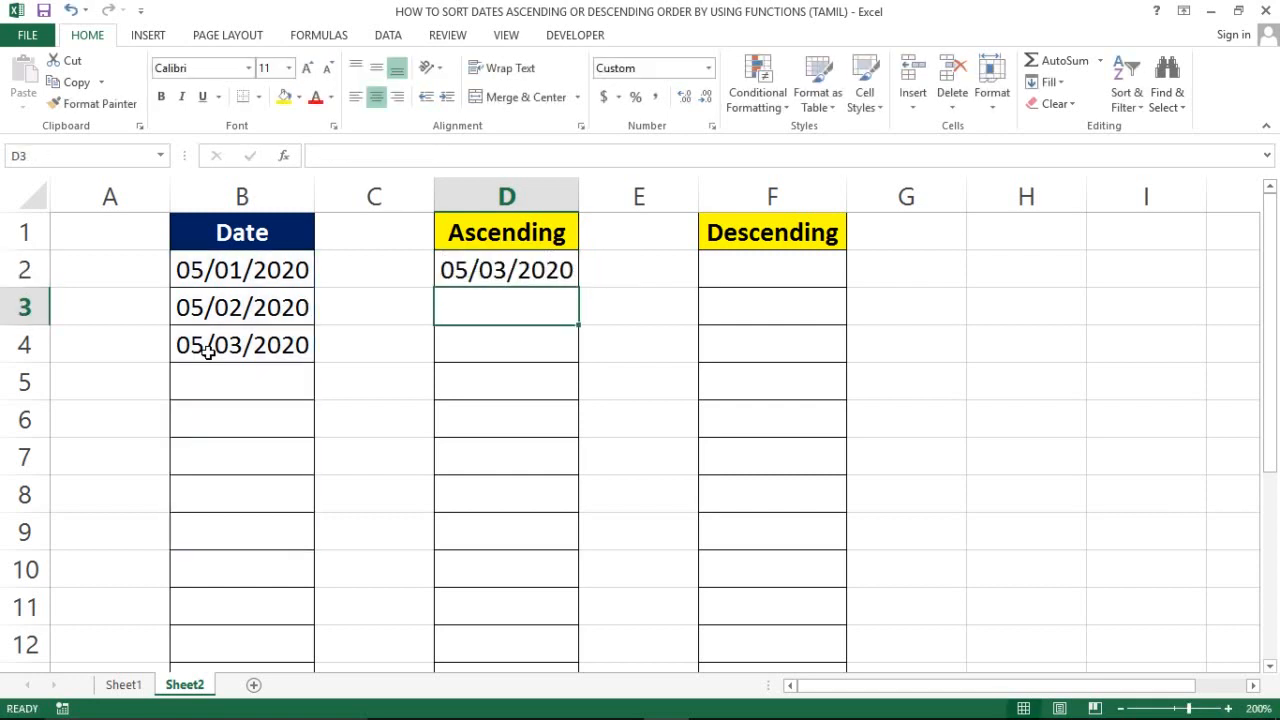
Step: Compare the date returned in D2 with the source dates in the Date column
key("Up")
key("Left")
key("Left")
key("Right")
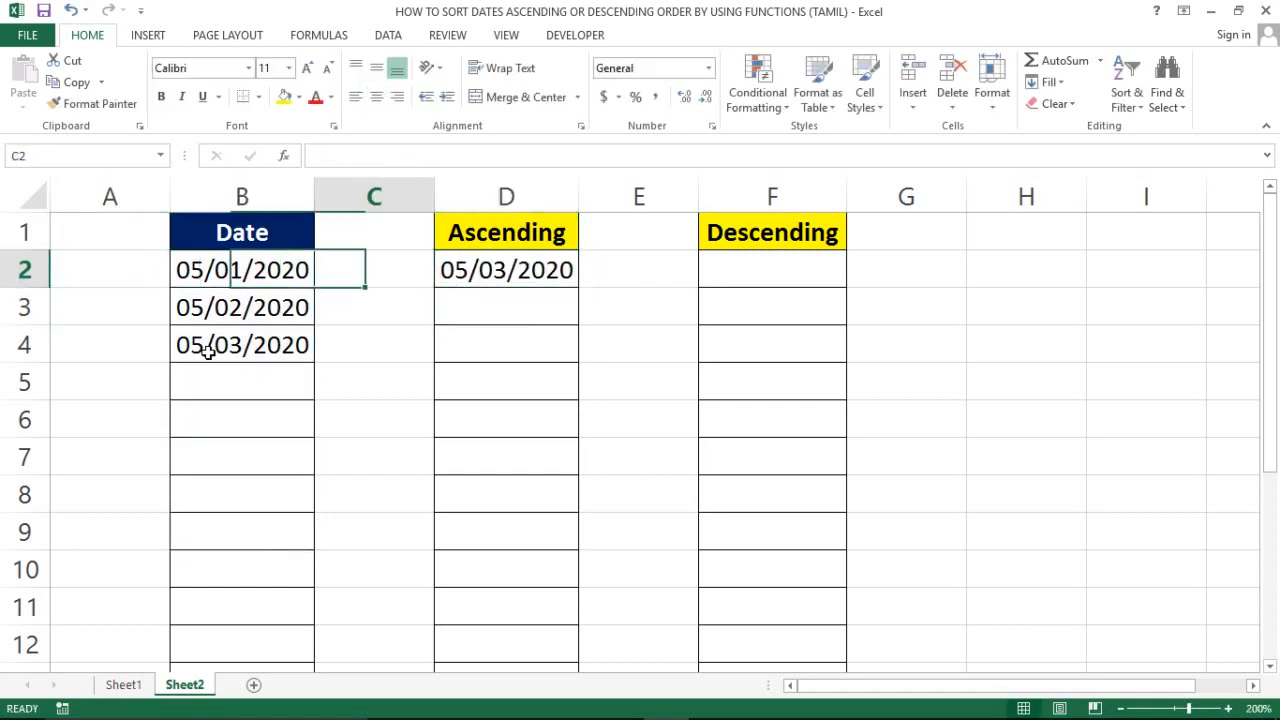
key("Right")
key("Right")
key("Left")
key("Left")
key("Left")
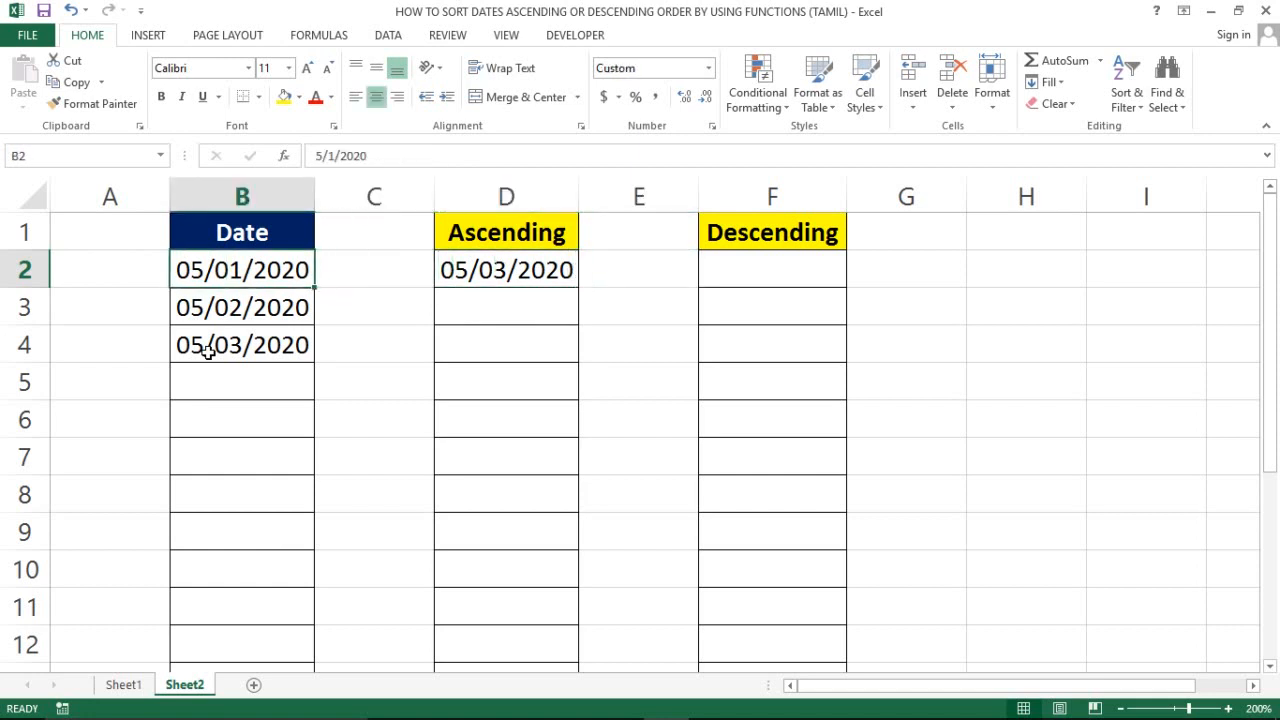
key("Left")
key("Right")
key("Down")
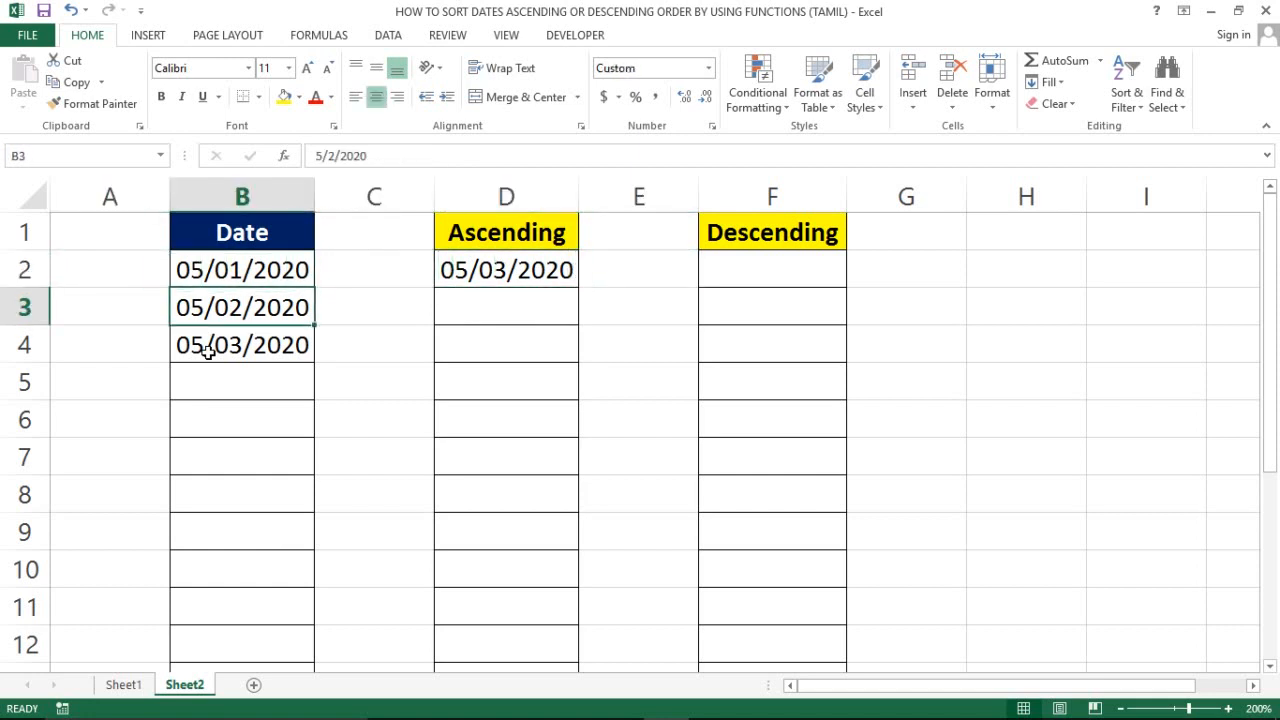
key("Right")
key("Right")
key("Up")
key("Up")
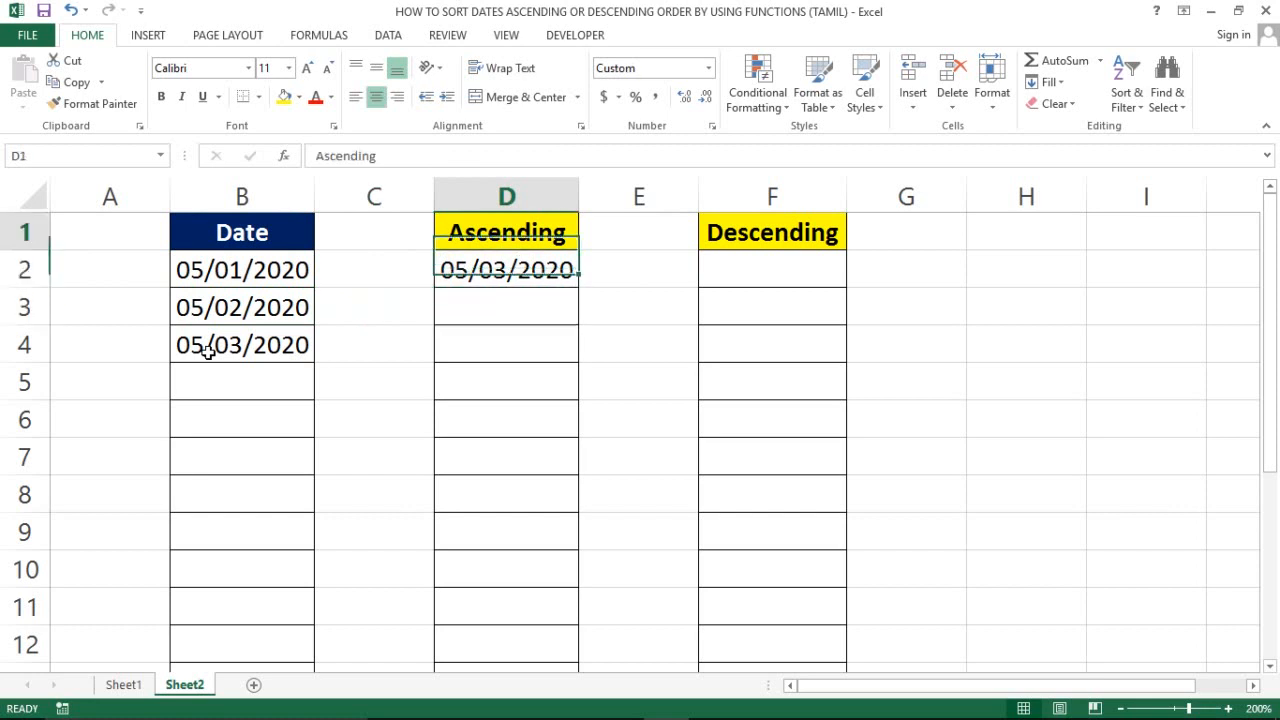
Step: Replace the k argument in D2 with ROW(A1) so the formula reads =SMALL($B$2:$B$9,ROW(A1))
key("Down")
key("F2")
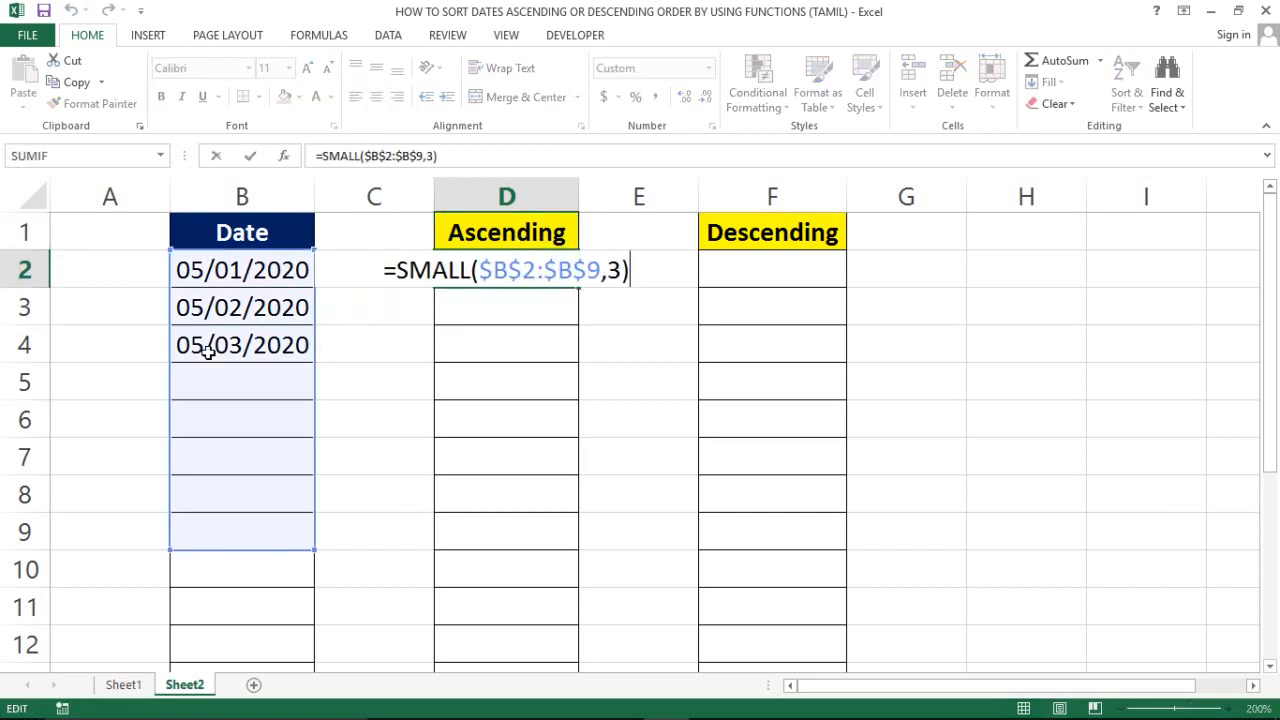
left_click(622, 270)
left_click_drag(622, 270, 610, 270)
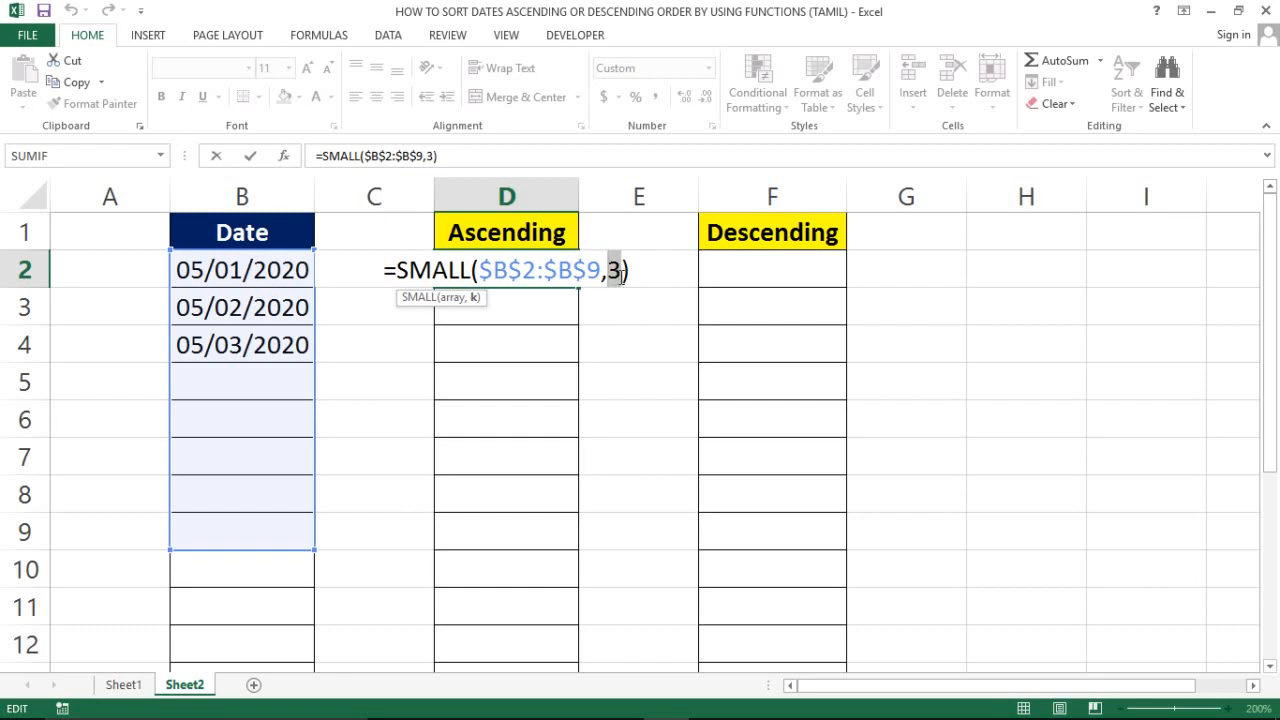
key("BackSpace")
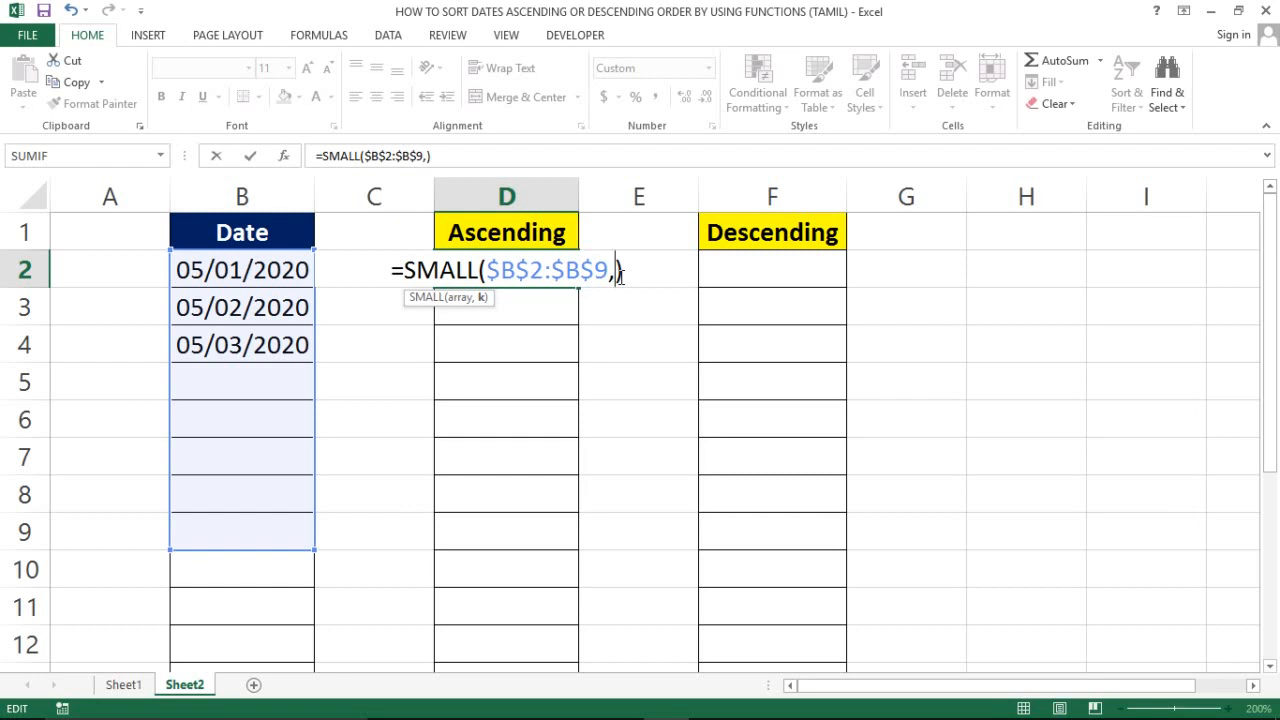
type("row")
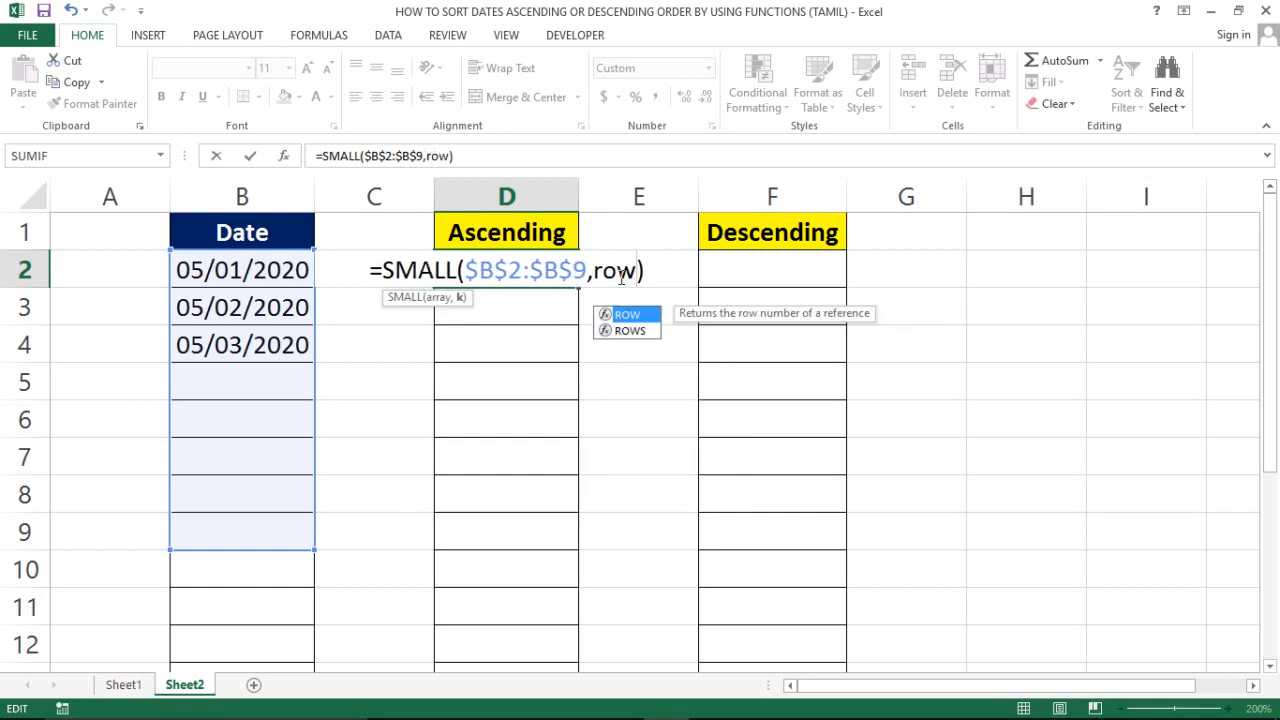
key("Tab")
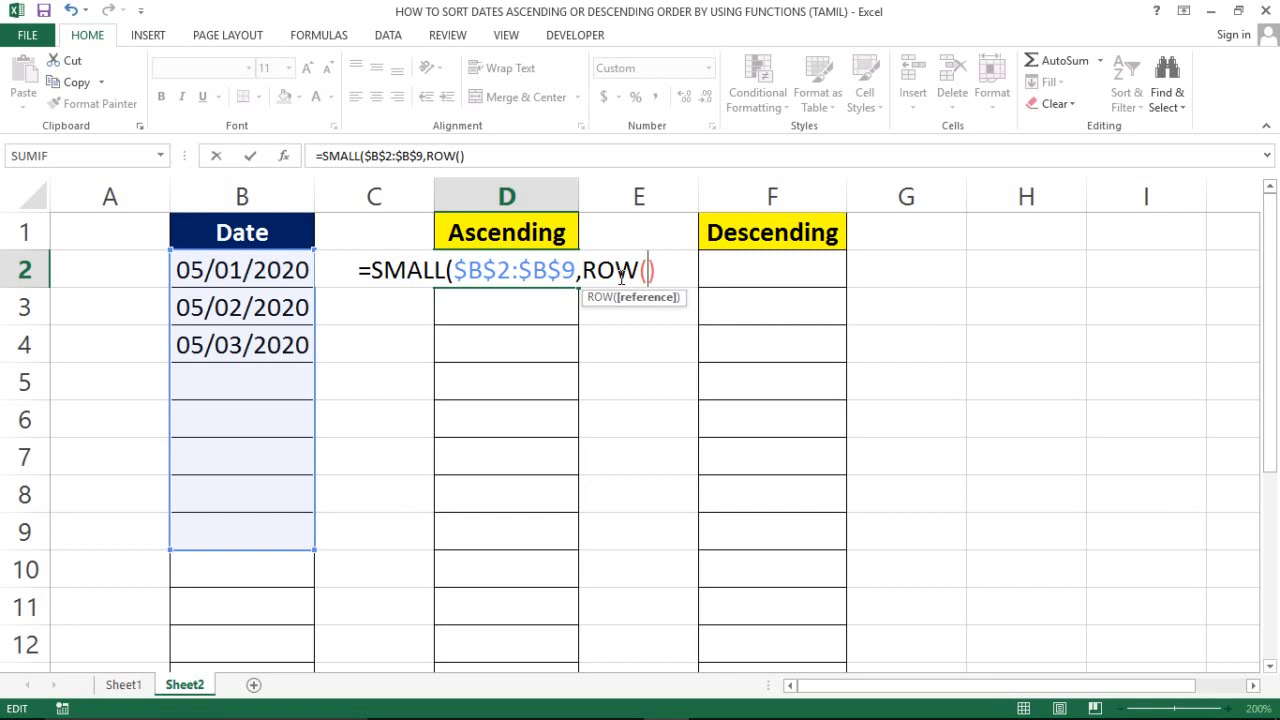
left_click(80, 230)
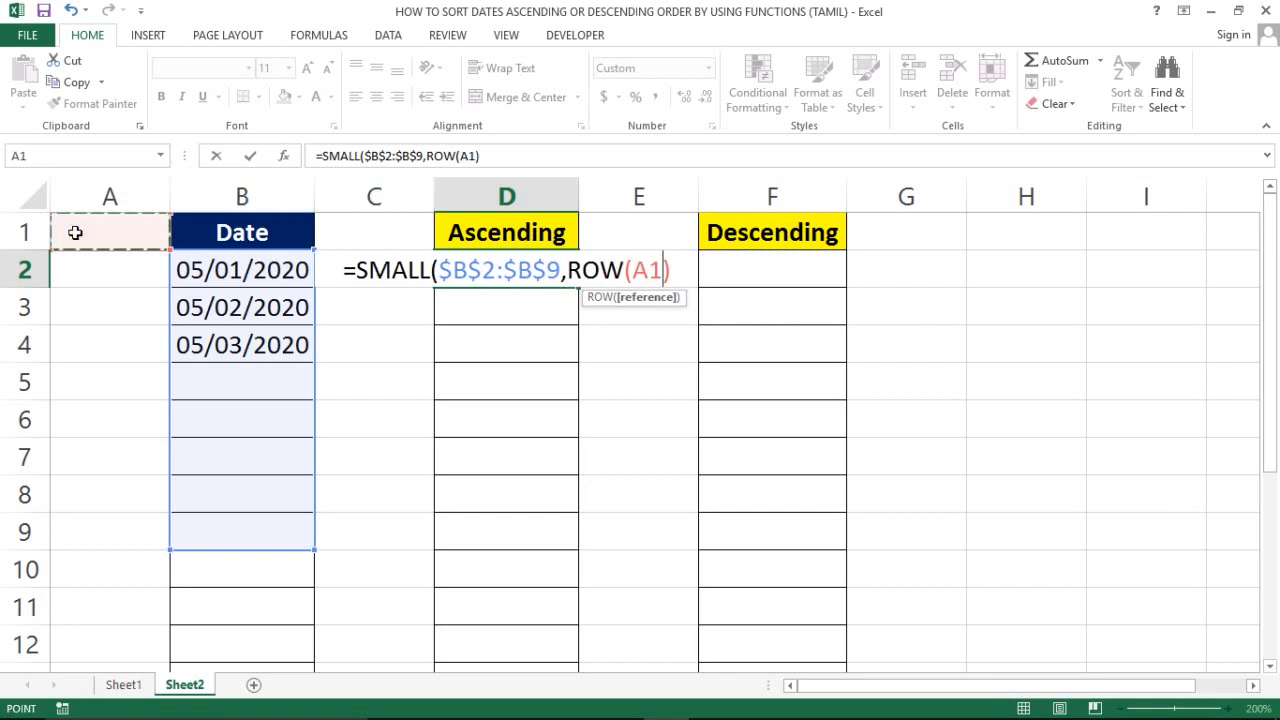
type(")")
key("Return")
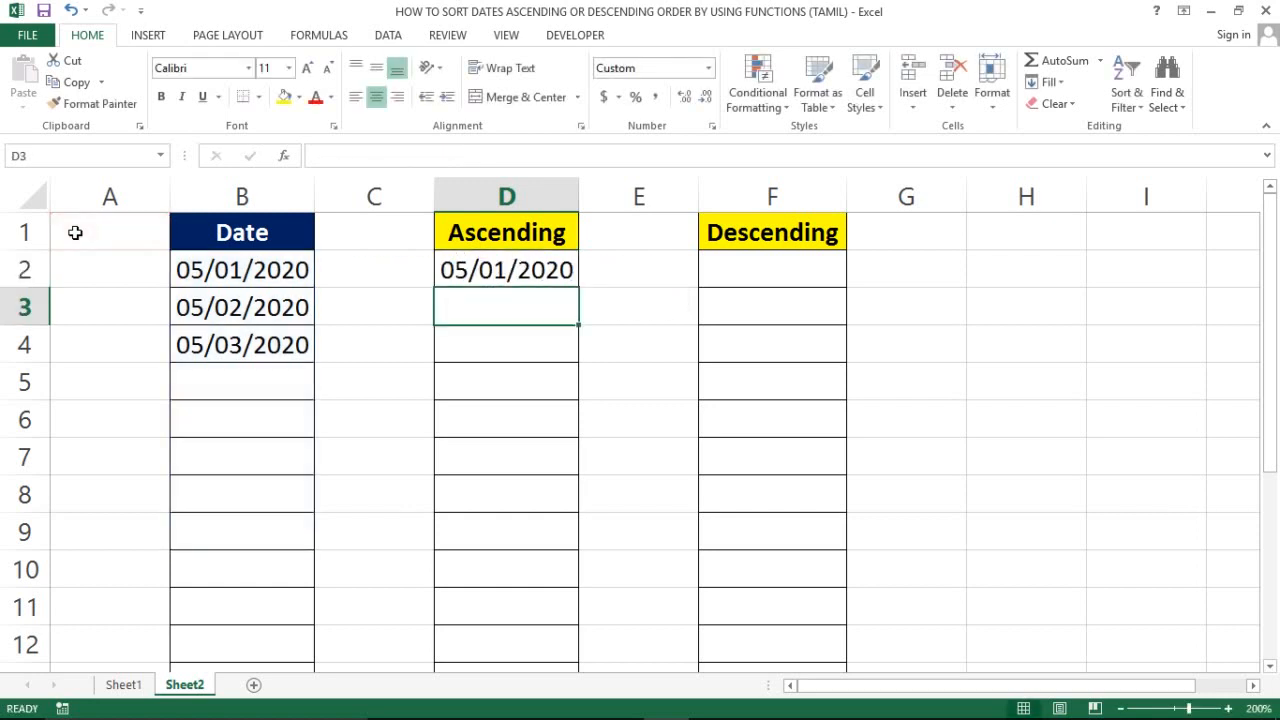
Step: Fill the D2 formula down the Ascending column to D8 and check the formulas in D2 to D4
left_click(507, 267)
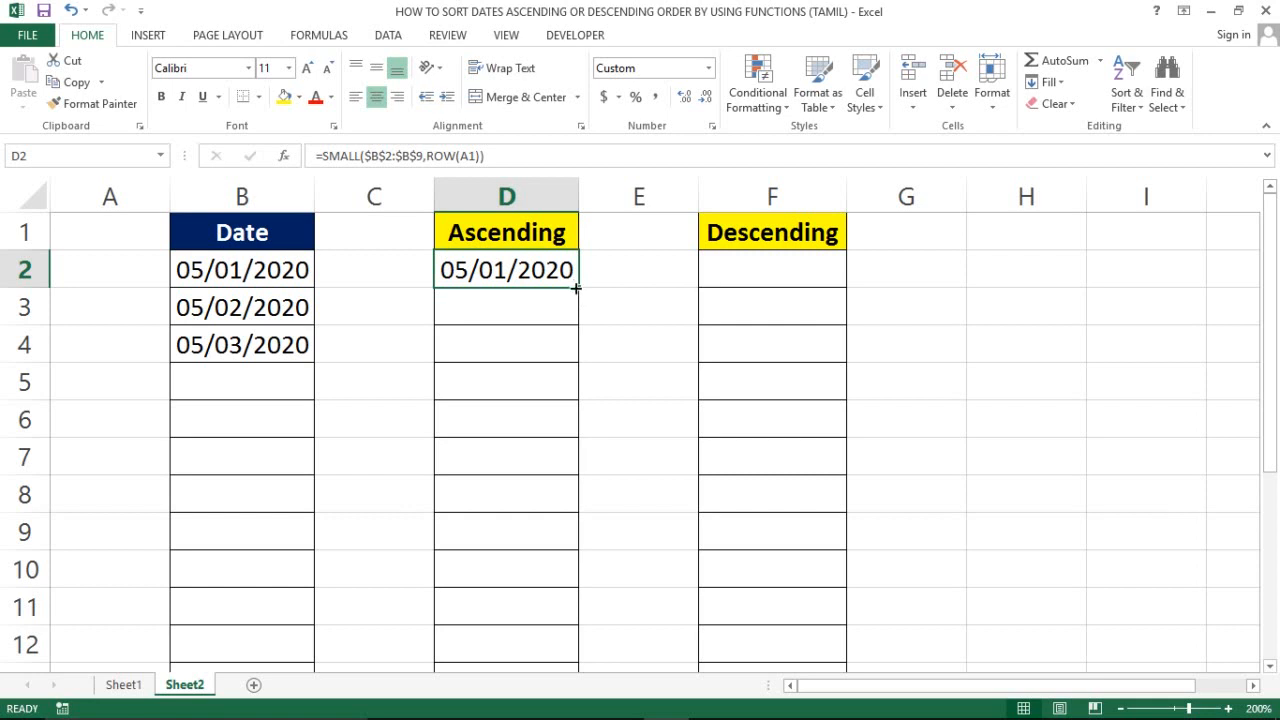
left_click_drag(577, 288, 586, 518)
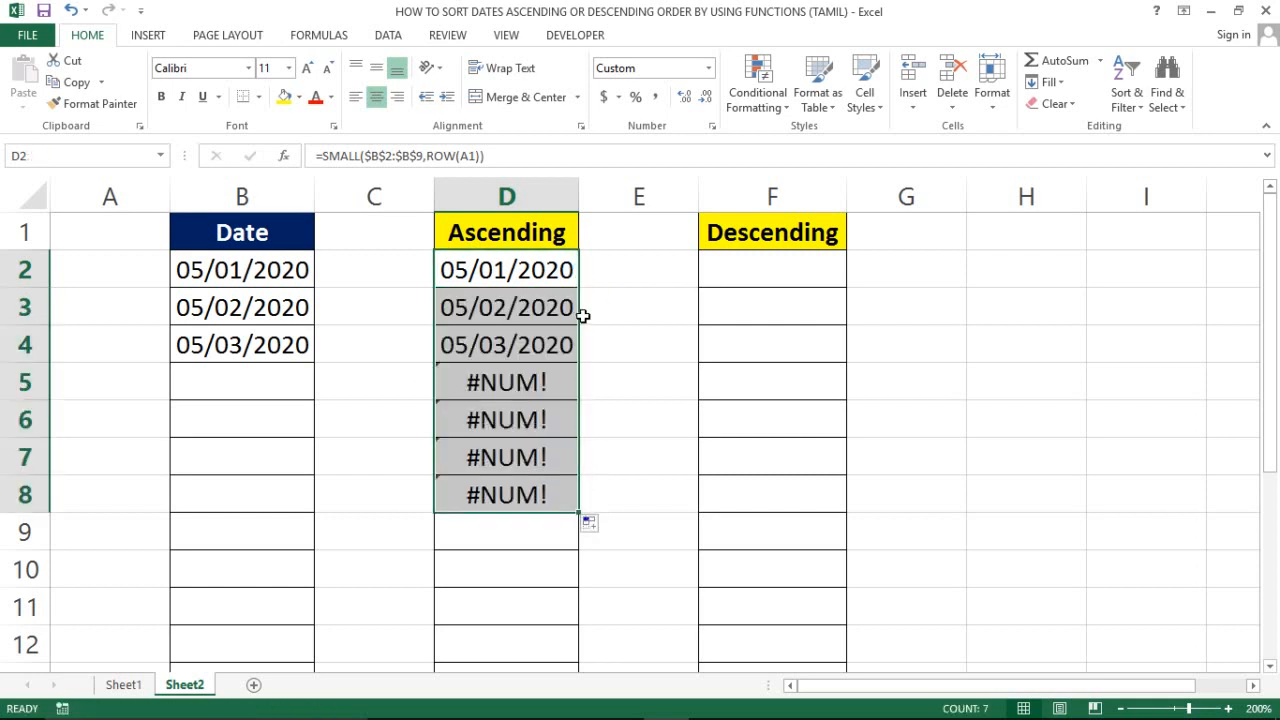
left_click(537, 330)
left_click(464, 269)
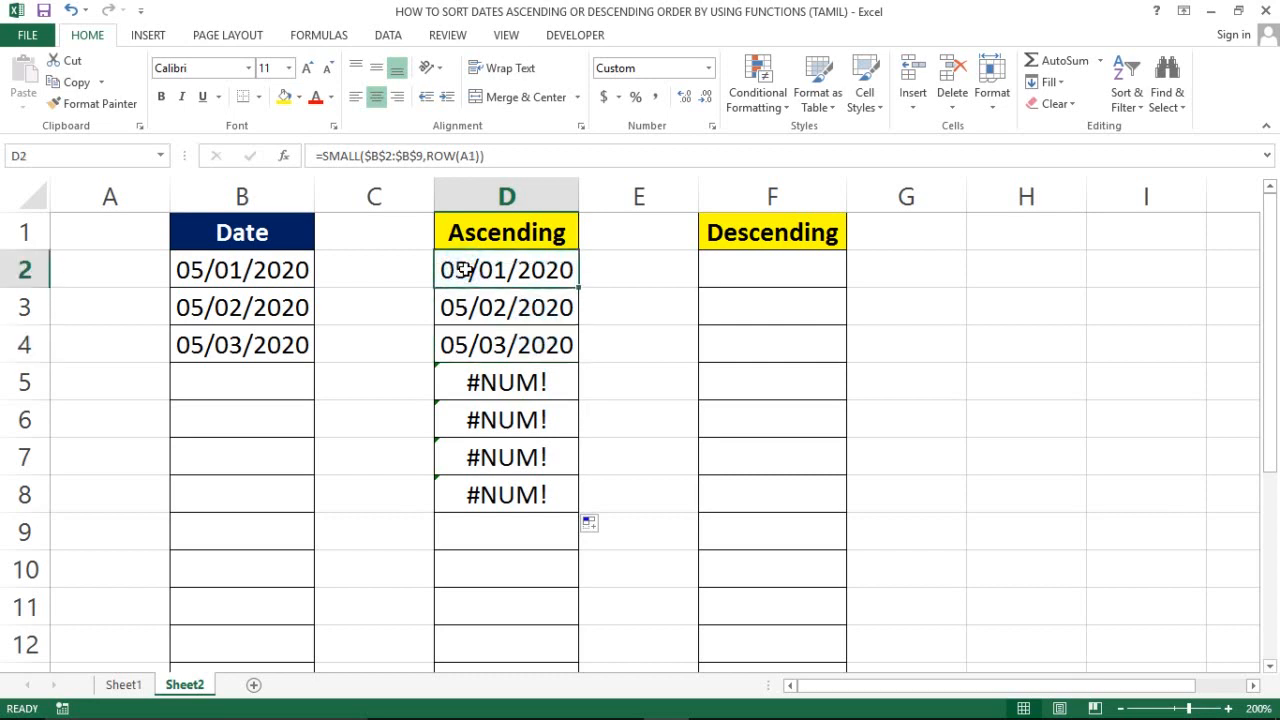
left_click(498, 305)
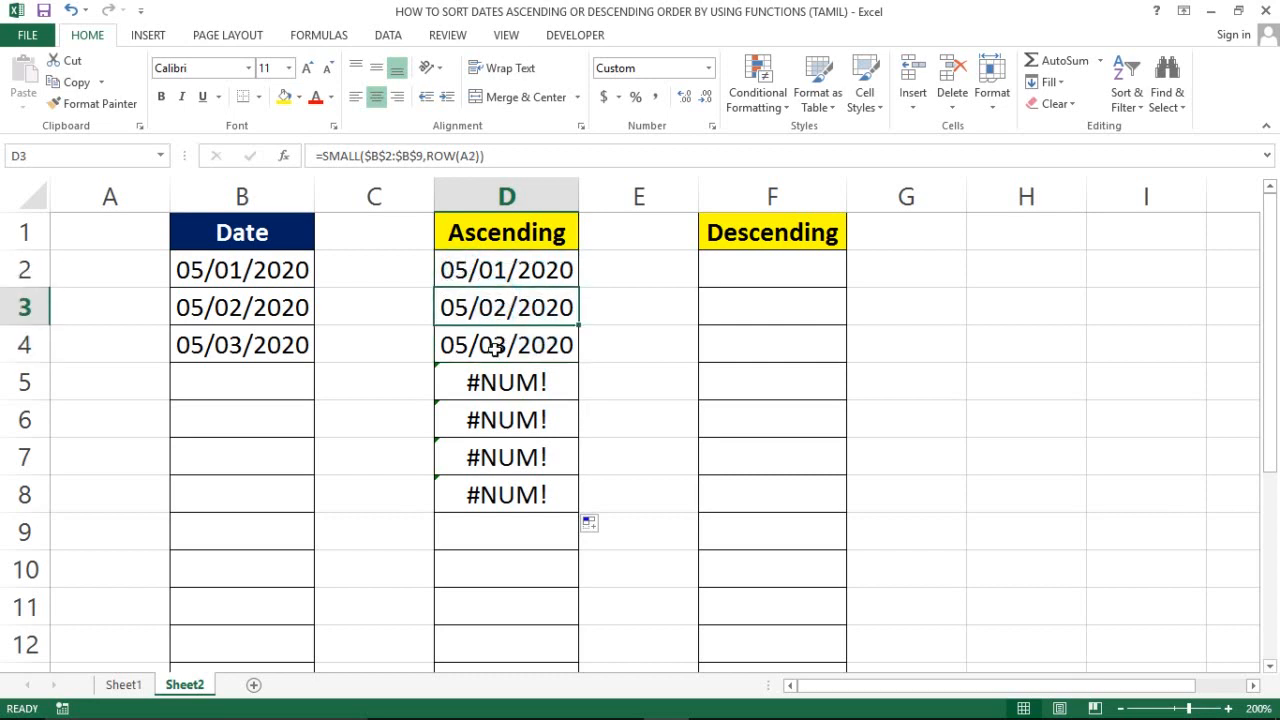
left_click(495, 347)
left_click(553, 269)
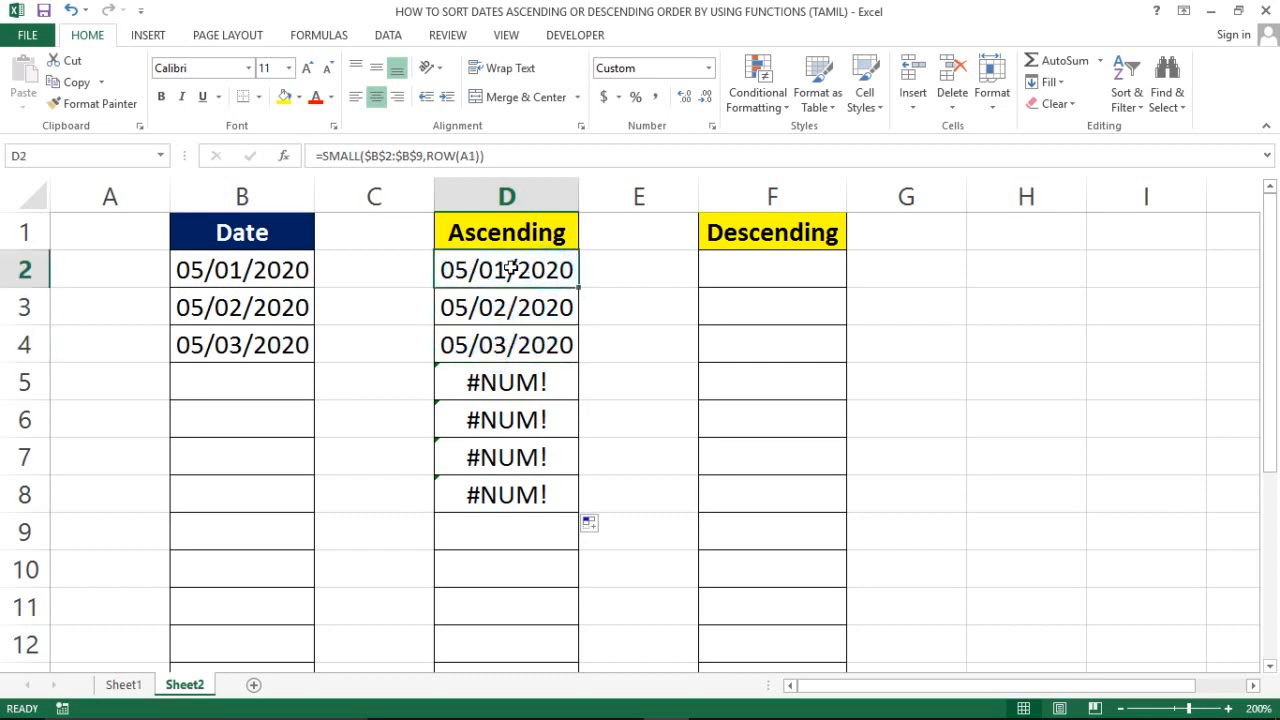
Step: Replace SMALL with LARGE in D2 so the formula reads =LARGE($B$2:$B$9,ROW(A1))
double_click(503, 271)
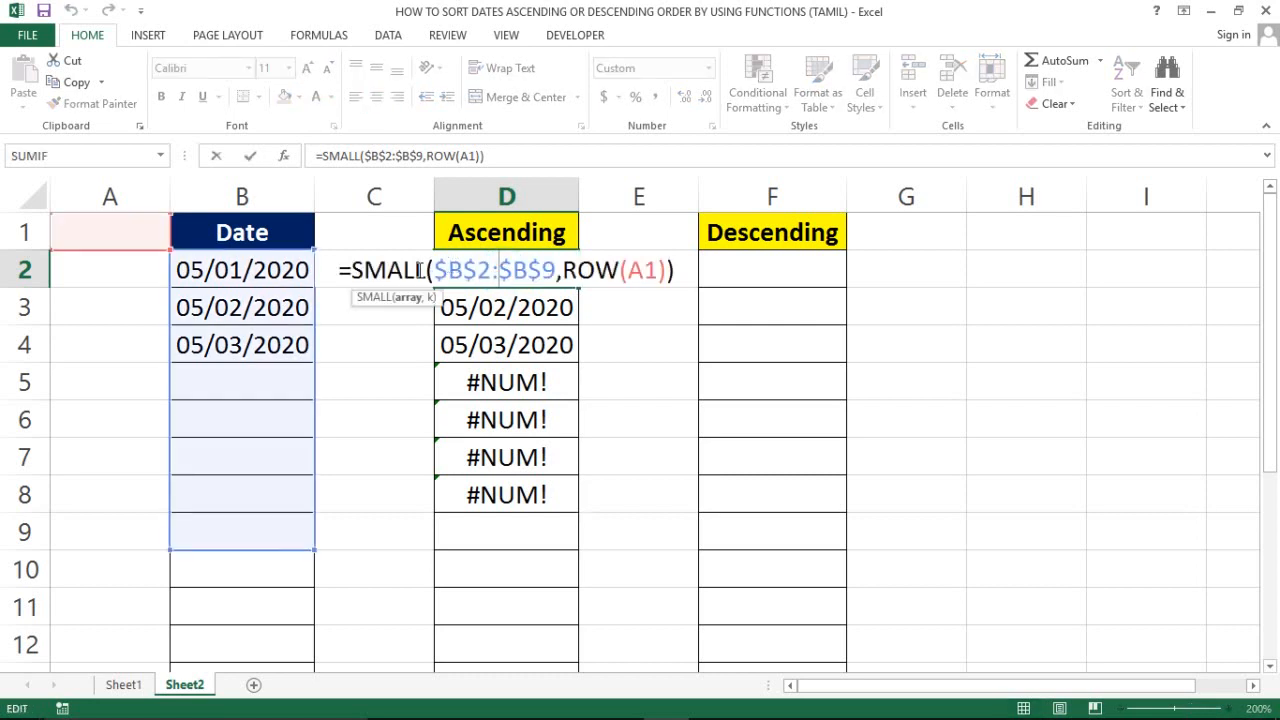
left_click(419, 270)
left_click(426, 268)
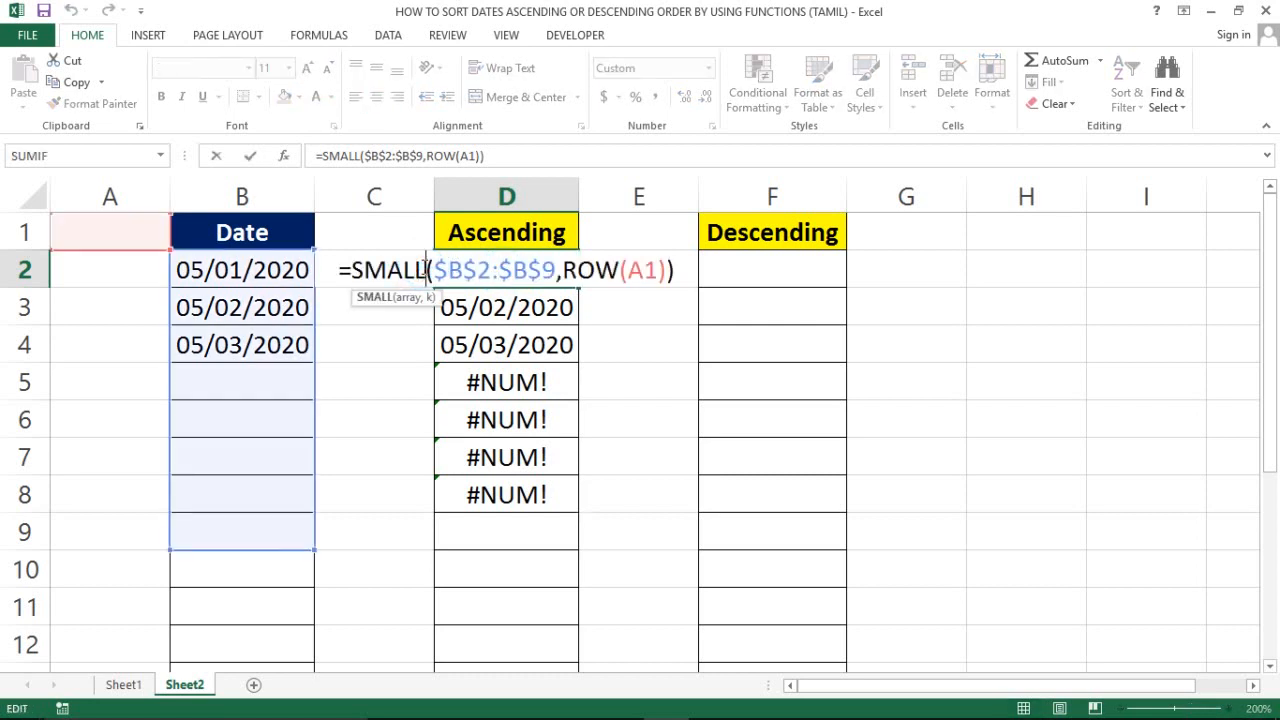
key("BackSpace")
key("BackSpace")
key("BackSpace")
key("BackSpace")
key("BackSpace")
type("L")
key("BackSpace")
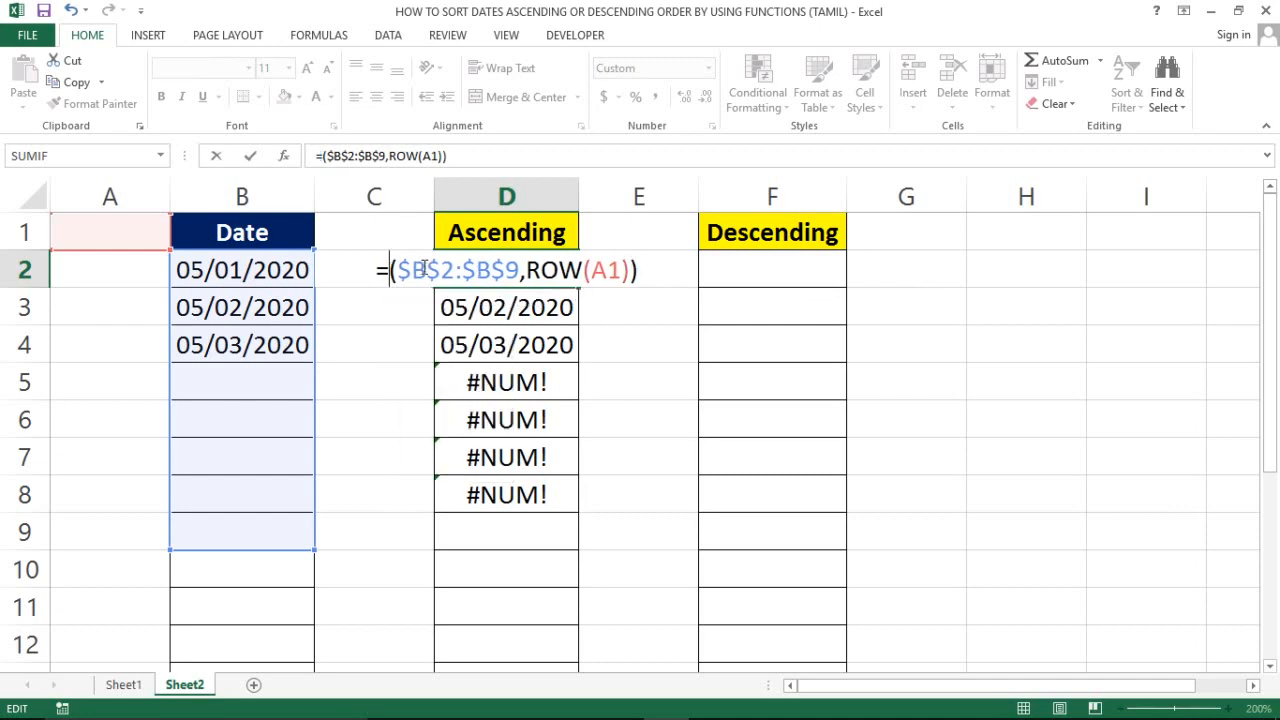
type("larg")
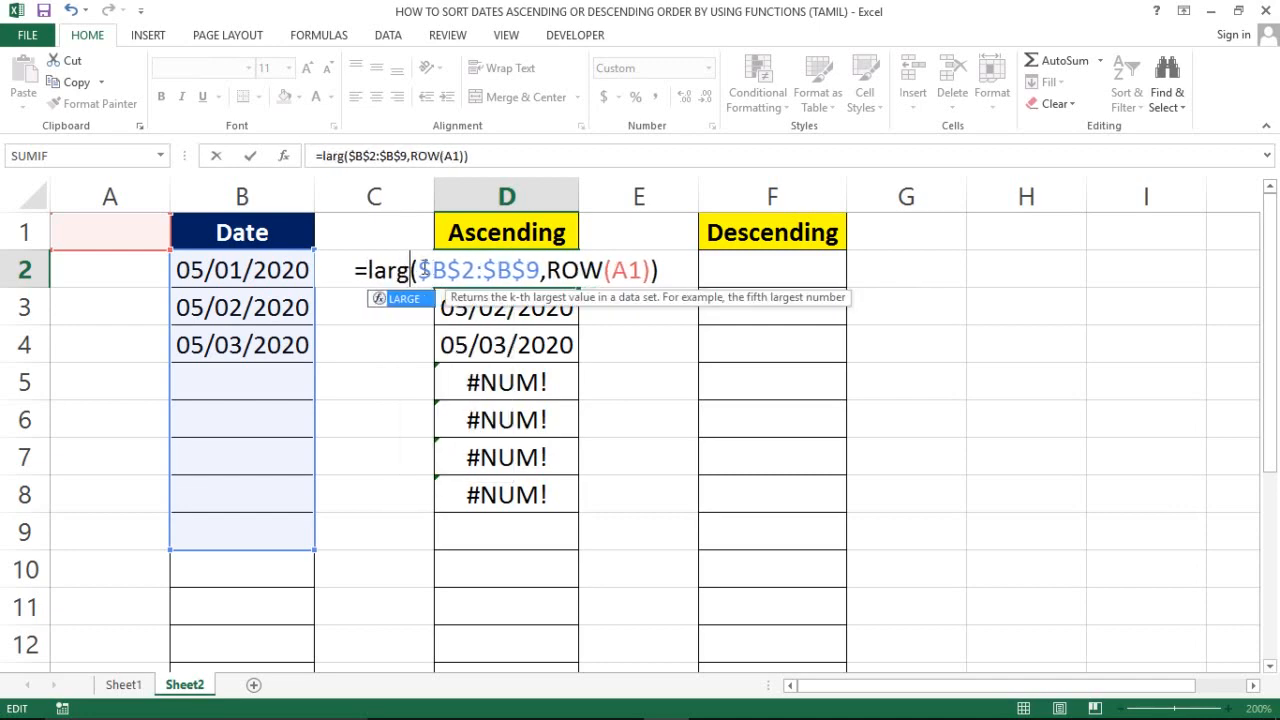
key("Tab")
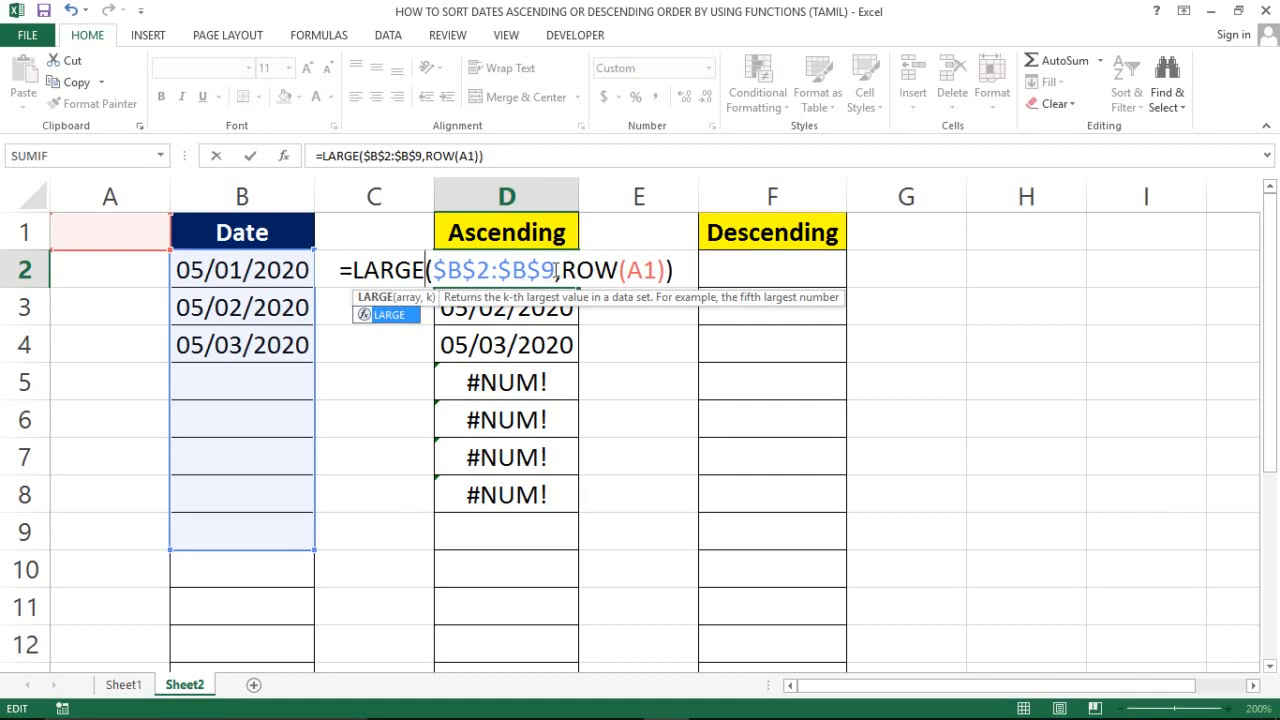
left_click(563, 270)
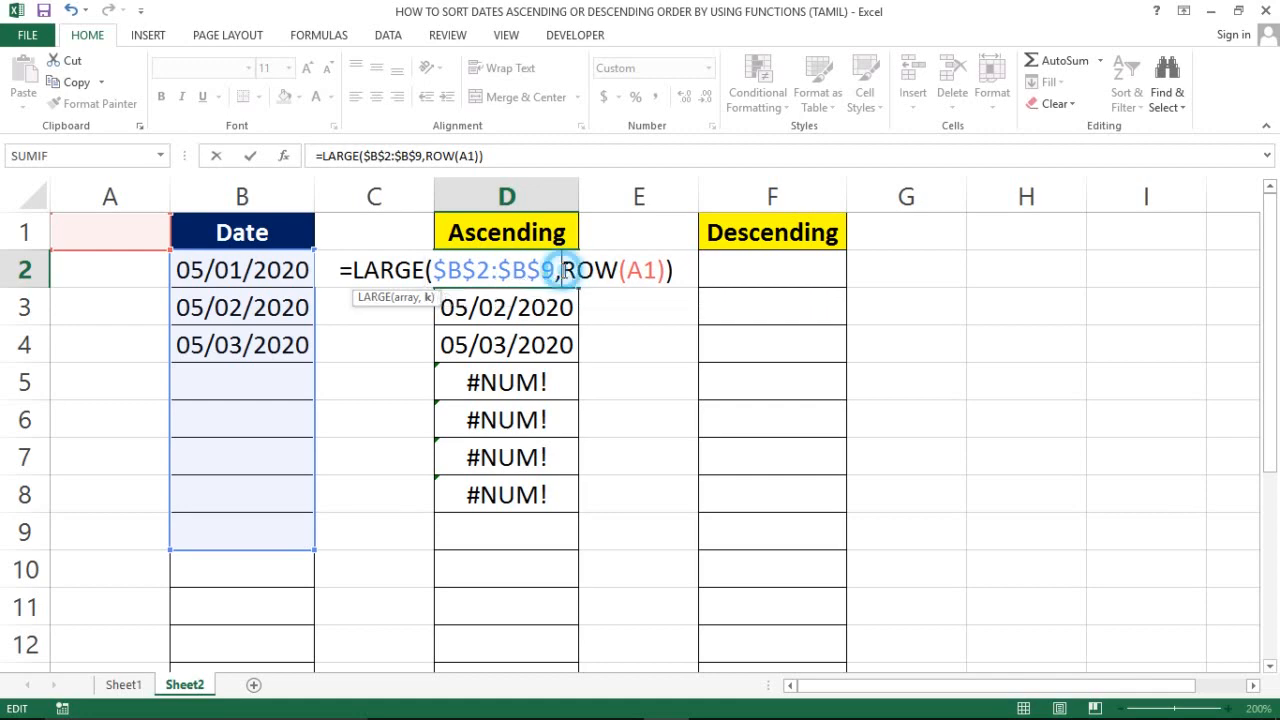
key("Return")
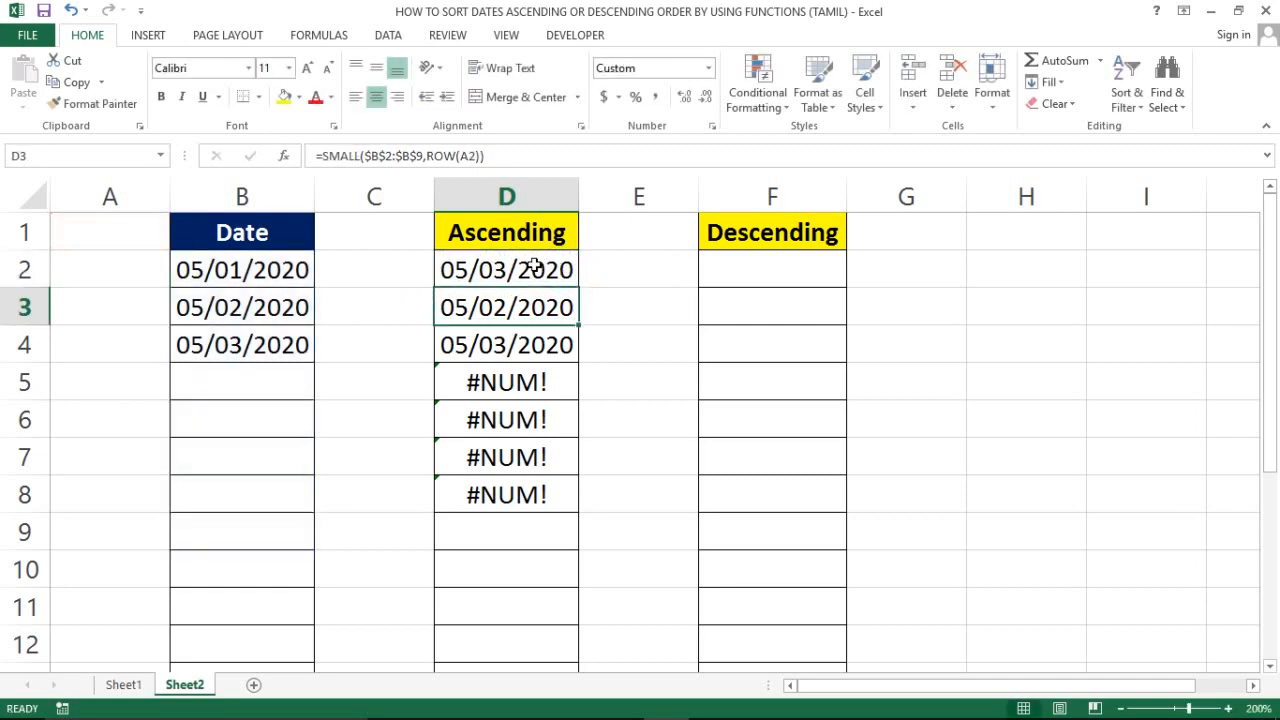
Step: Fill the LARGE formula from D2 down to D8 and check the order of the dates in D2 to D4
left_click(531, 268)
double_click(578, 288)
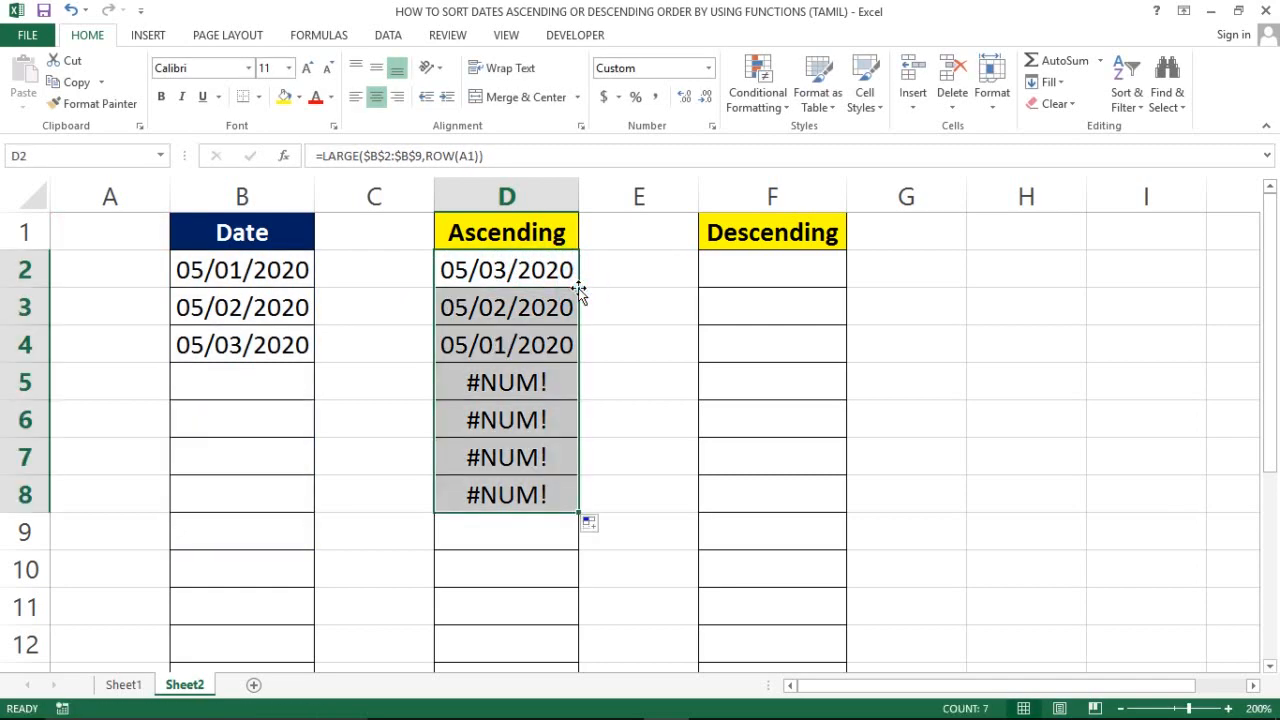
left_click(472, 260)
key("shift+Down")
key("shift+Down")
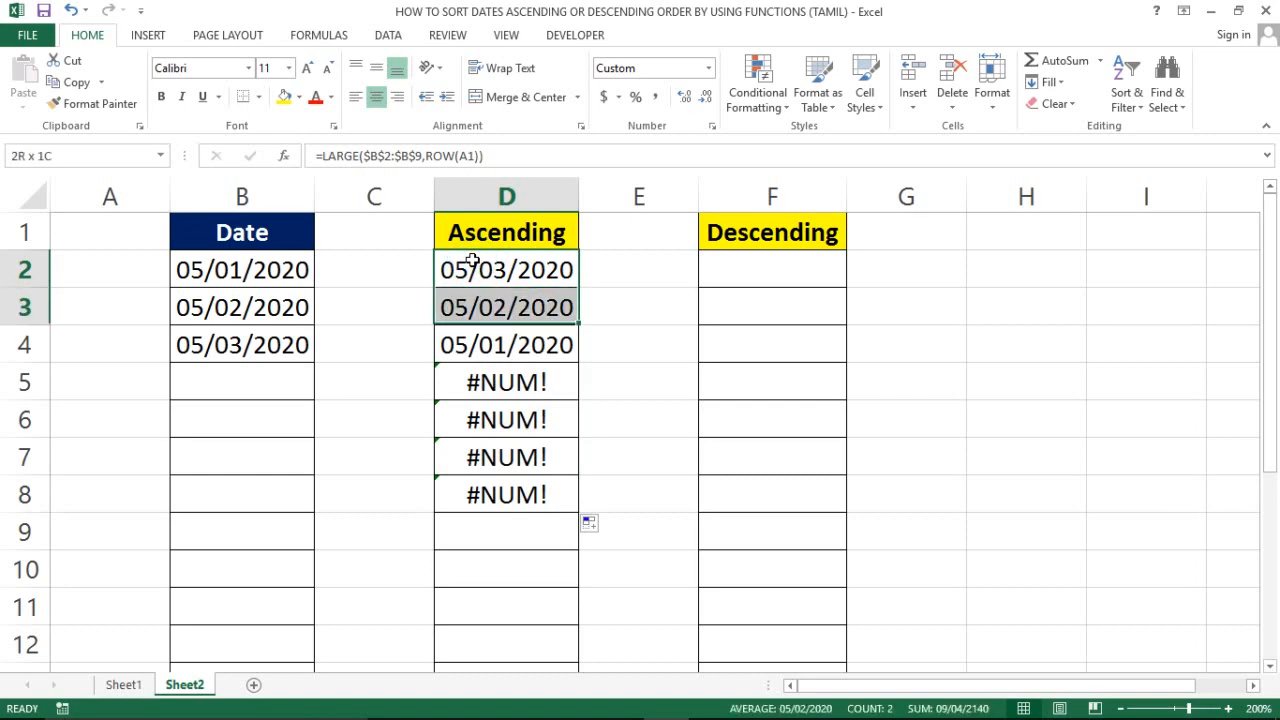
key("Down")
key("Down")
key("Down")
key("Down")
key("Up")
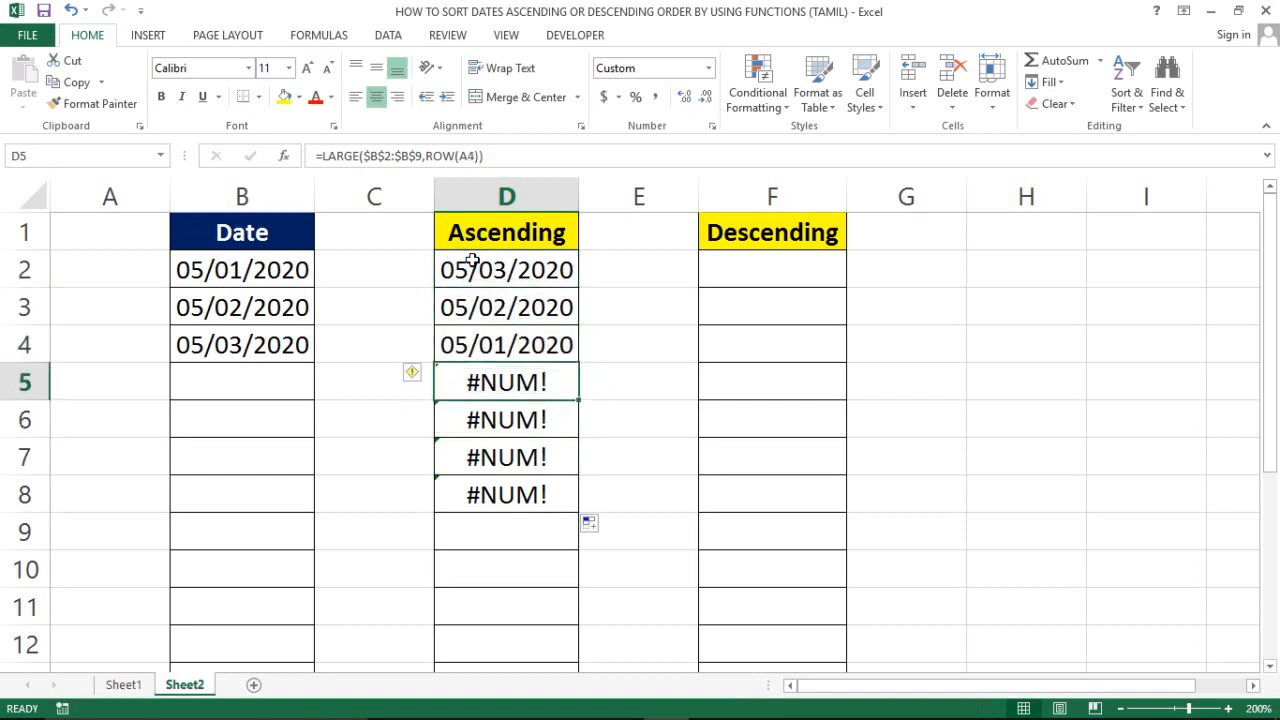
Step: Compare the error cells D5 to D8 with the neighbouring cells in the Date column
key("Left")
key("Left")
key("Left")
key("Right")
key("Right")
key("Right")
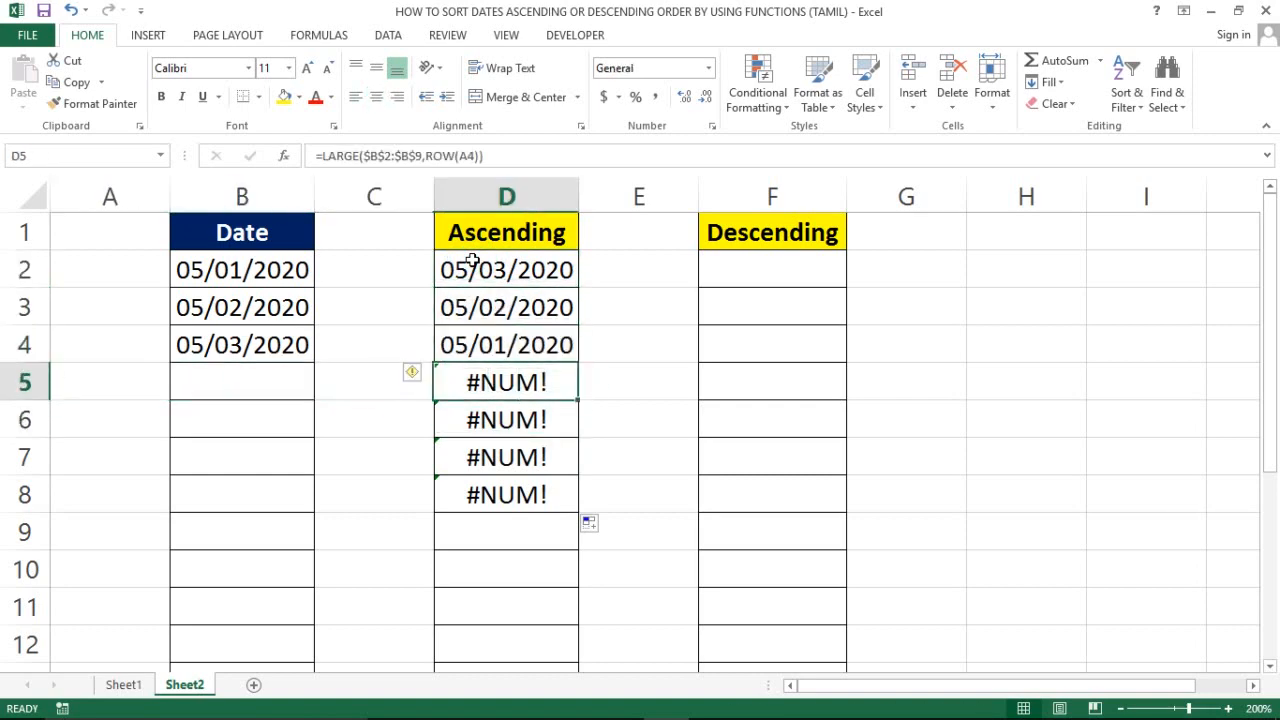
key("shift+Down")
key("shift+Down")
key("shift+Down")
key("Up")
key("Up")
key("Up")
key("Up")
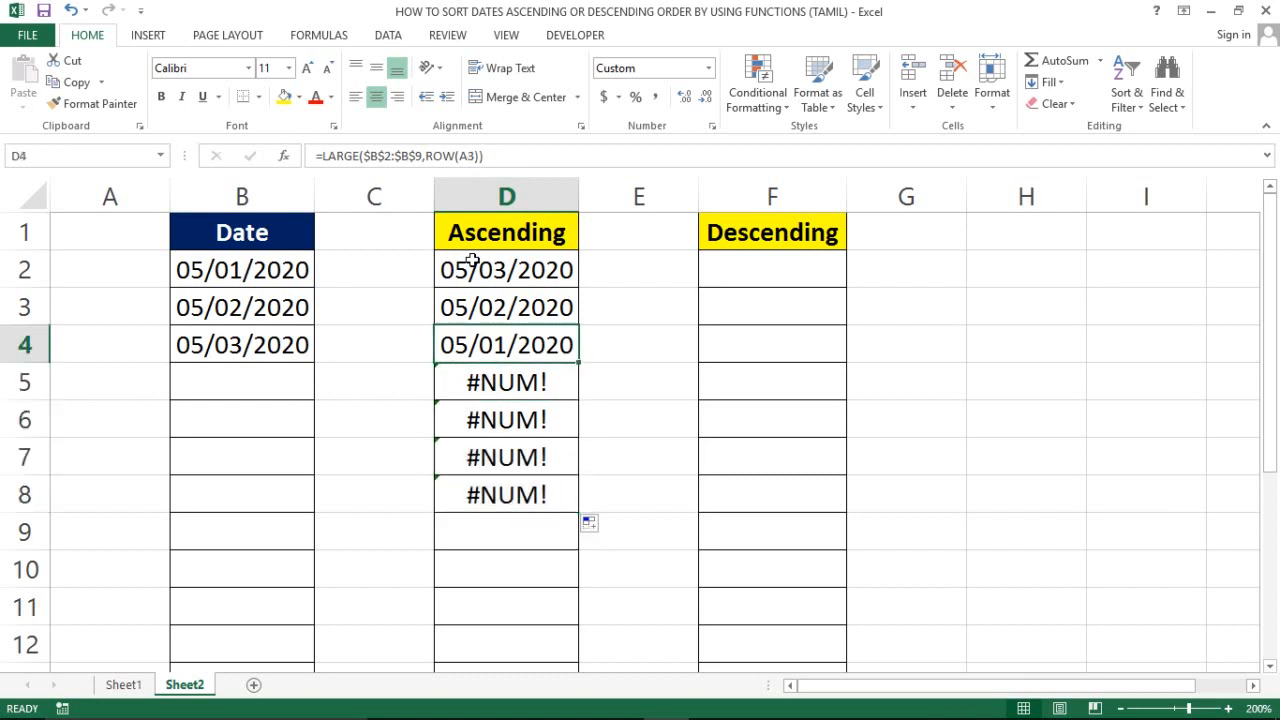
key("Down")
key("Down")
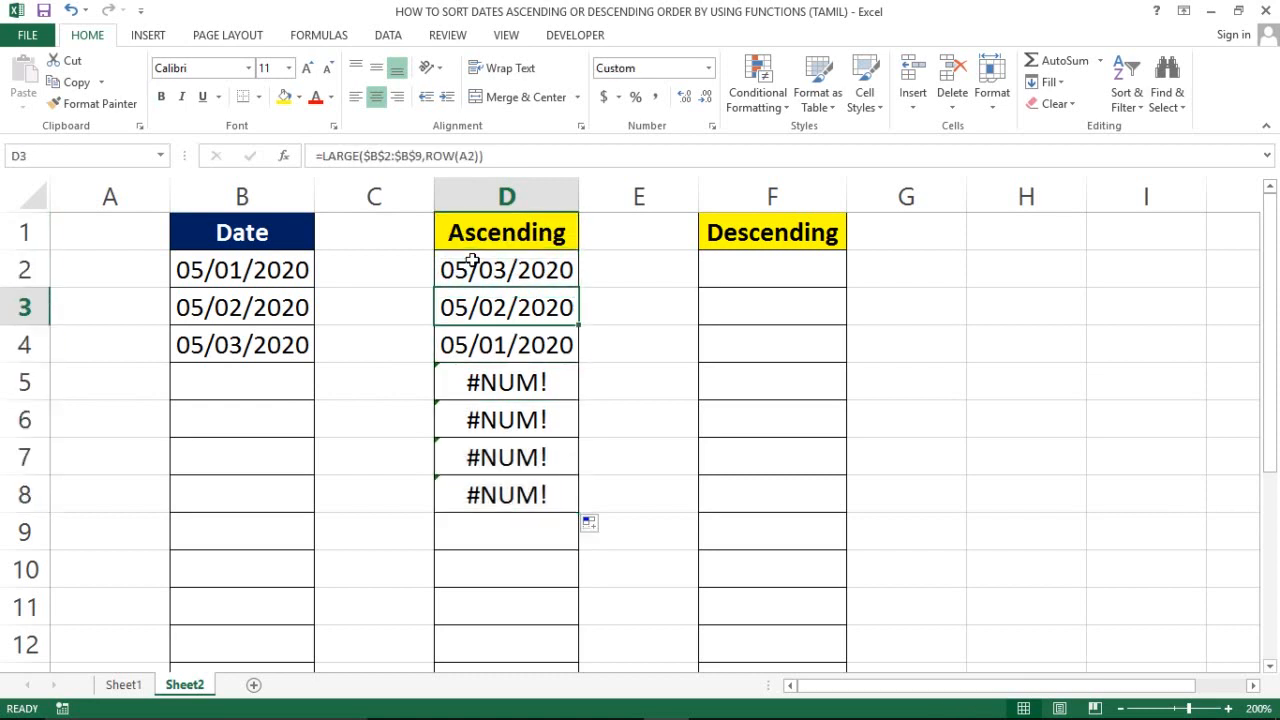
key("Down")
key("Down")
key("Down")
key("Left")
key("Up")
key("Left")
key("Right")
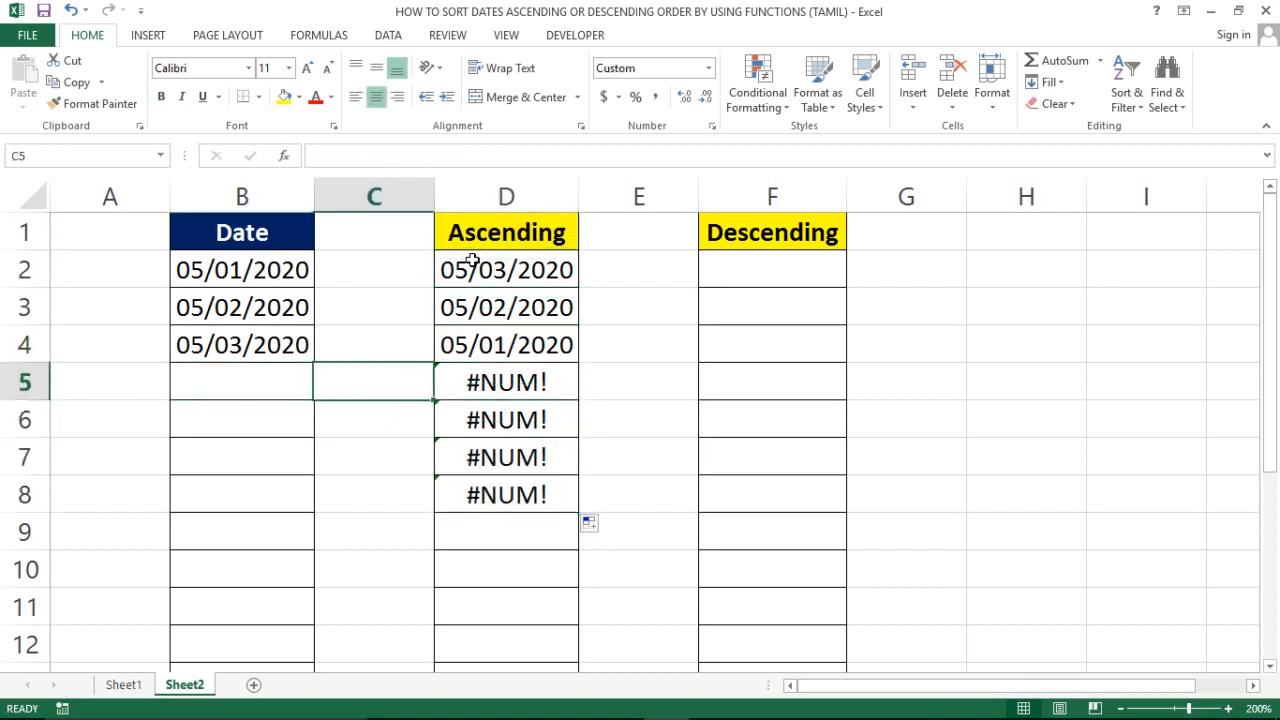
key("Right")
key("shift+Down")
key("shift+Down")
key("shift+Down")
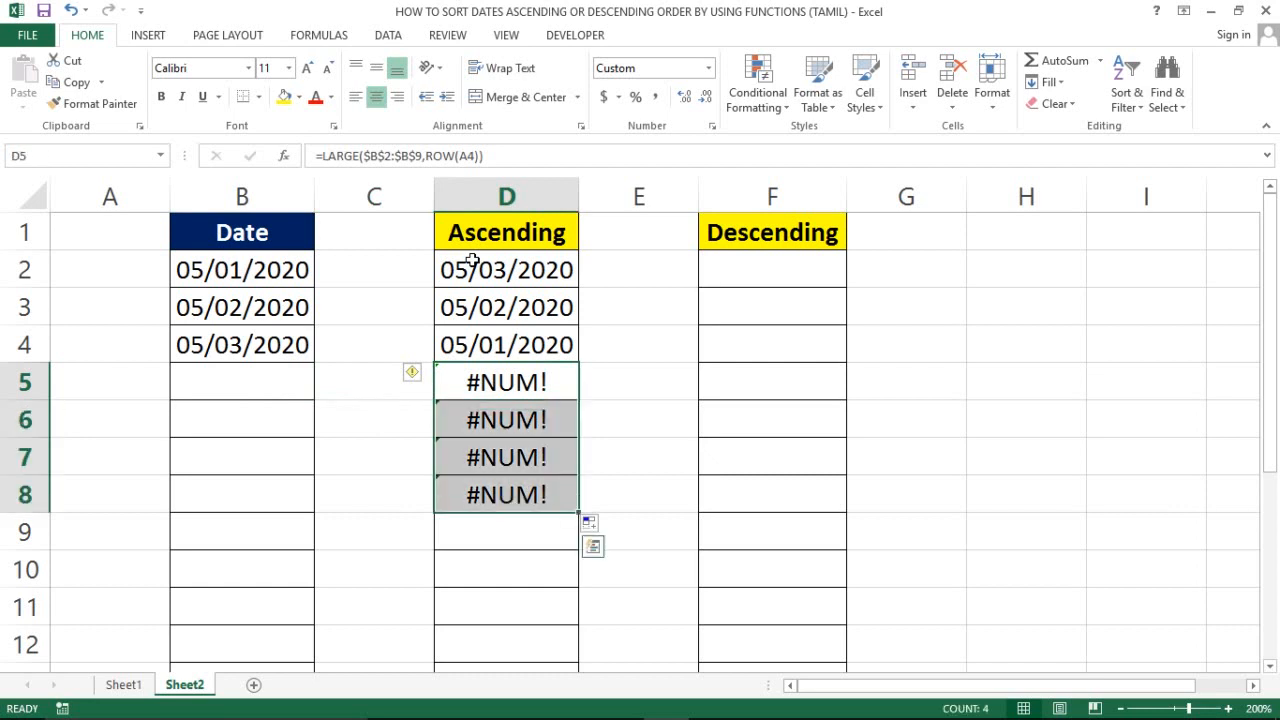
Step: Review the sorted dates and their LARGE formulas in the upper cells of column D
key("Up")
key("Up")
key("Up")
key("Up")
key("Down")
key("Up")
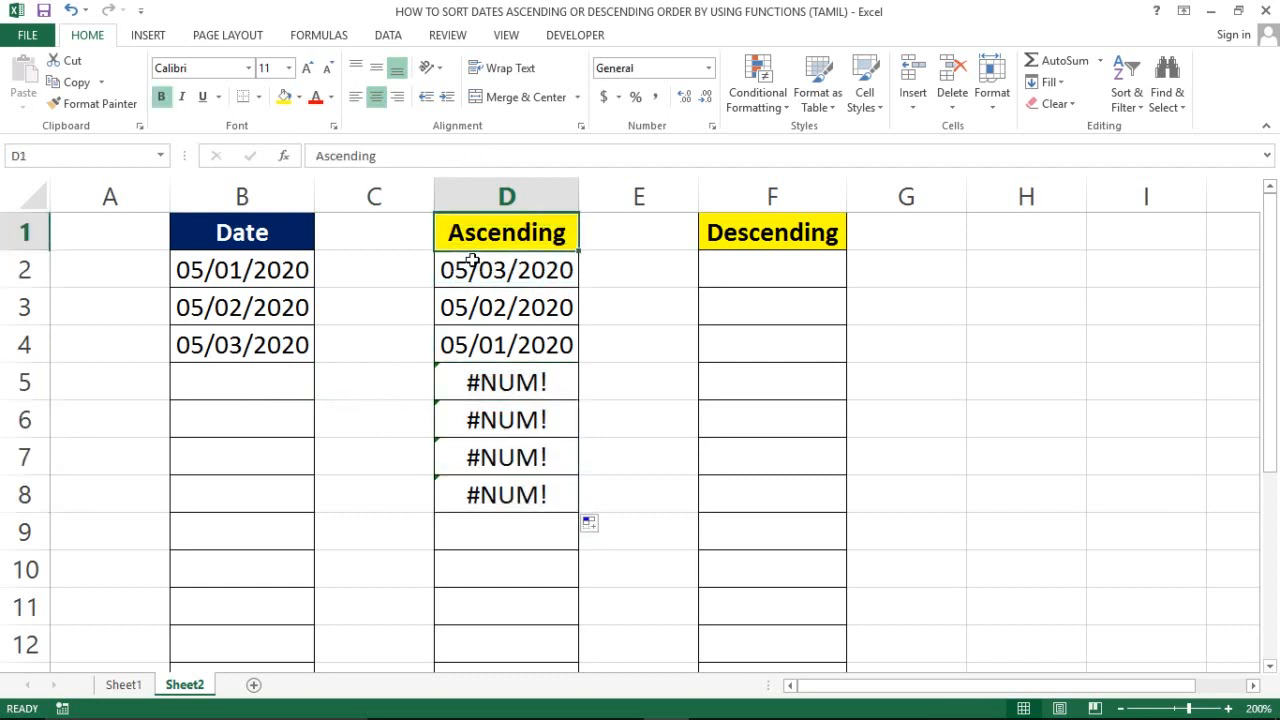
key("Down")
key("Down")
key("Up")
key("Up")
key("Down")
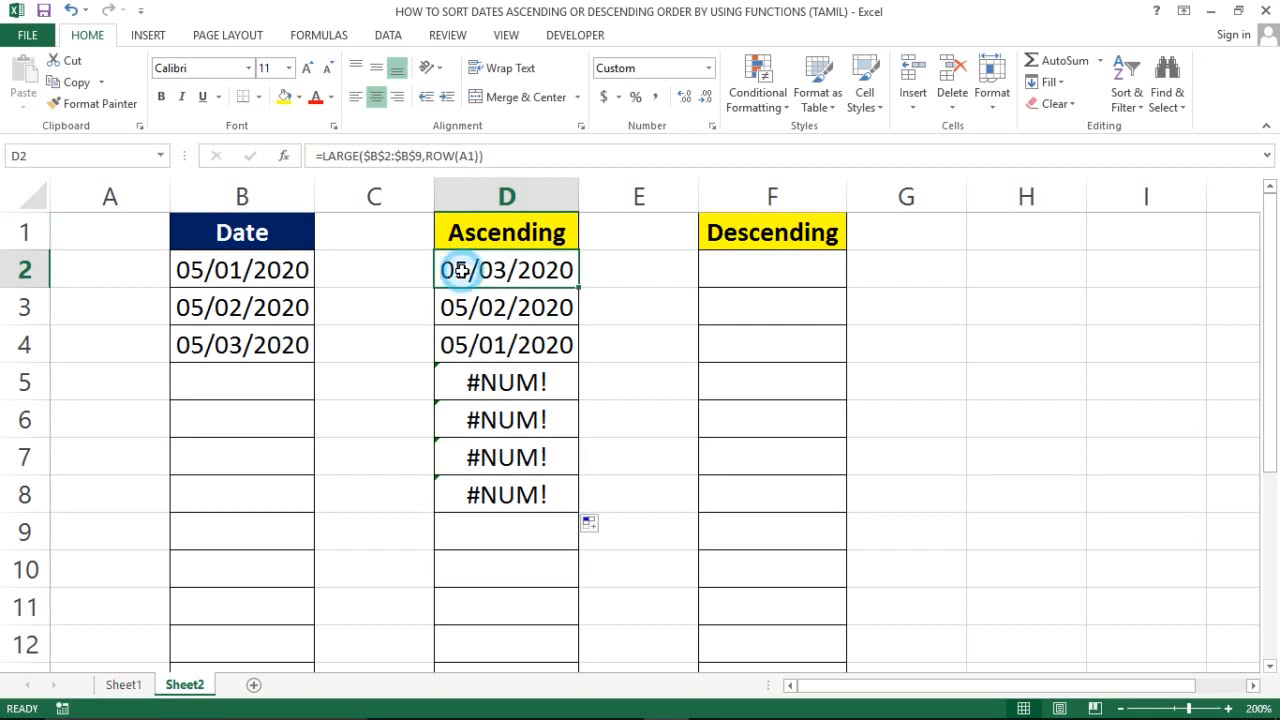
Step: Evaluate the ROW(A1) argument inside the D2 formula and leave the cell without keeping the evaluation
double_click(489, 278)
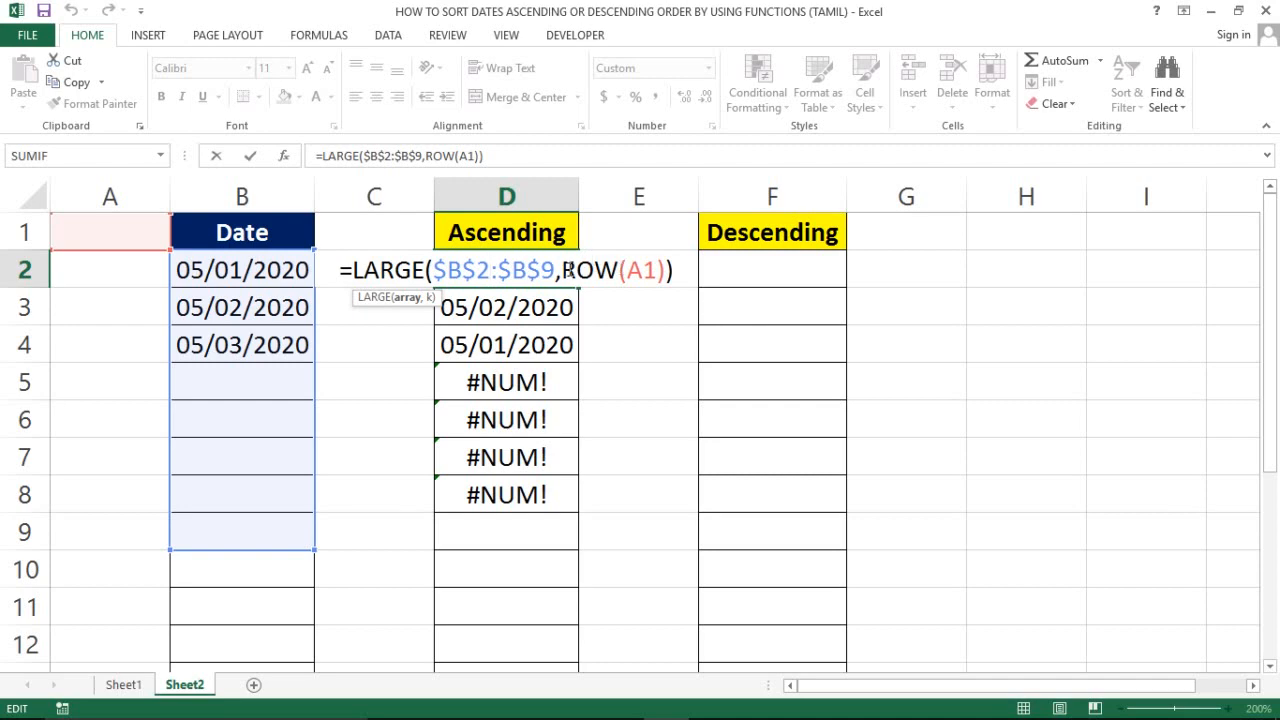
left_click_drag(563, 270, 670, 272)
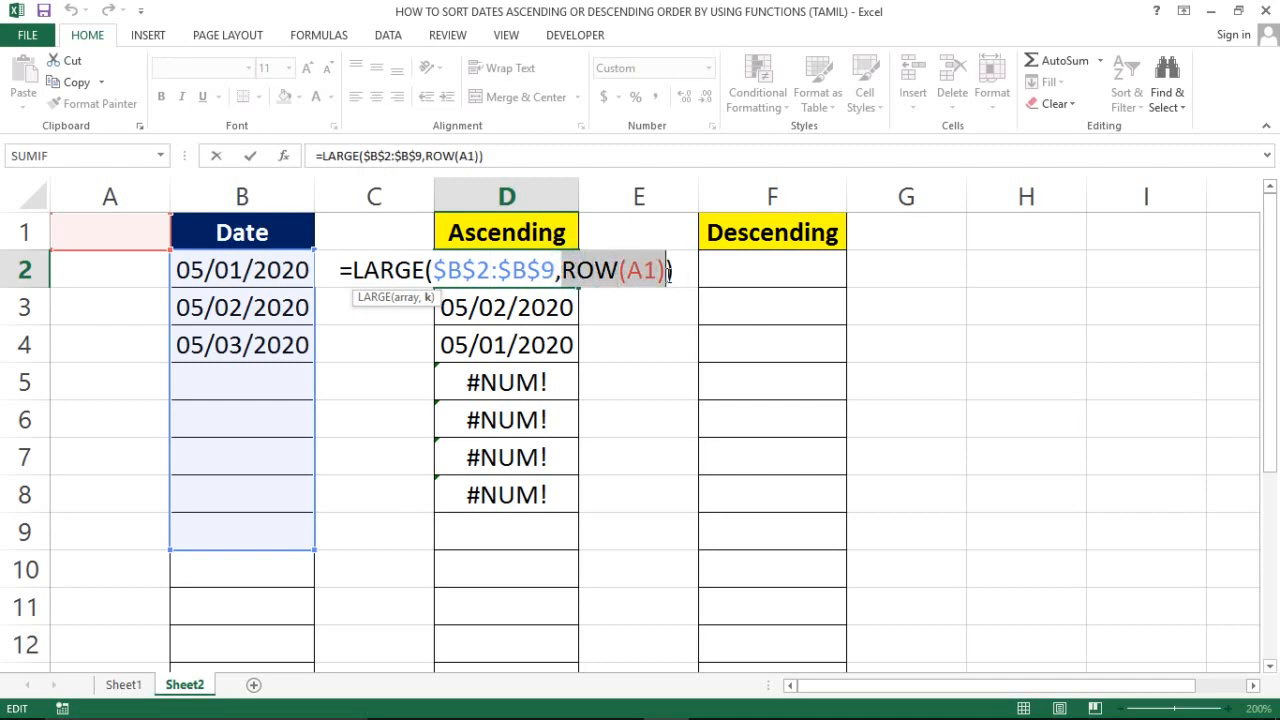
key("F9")
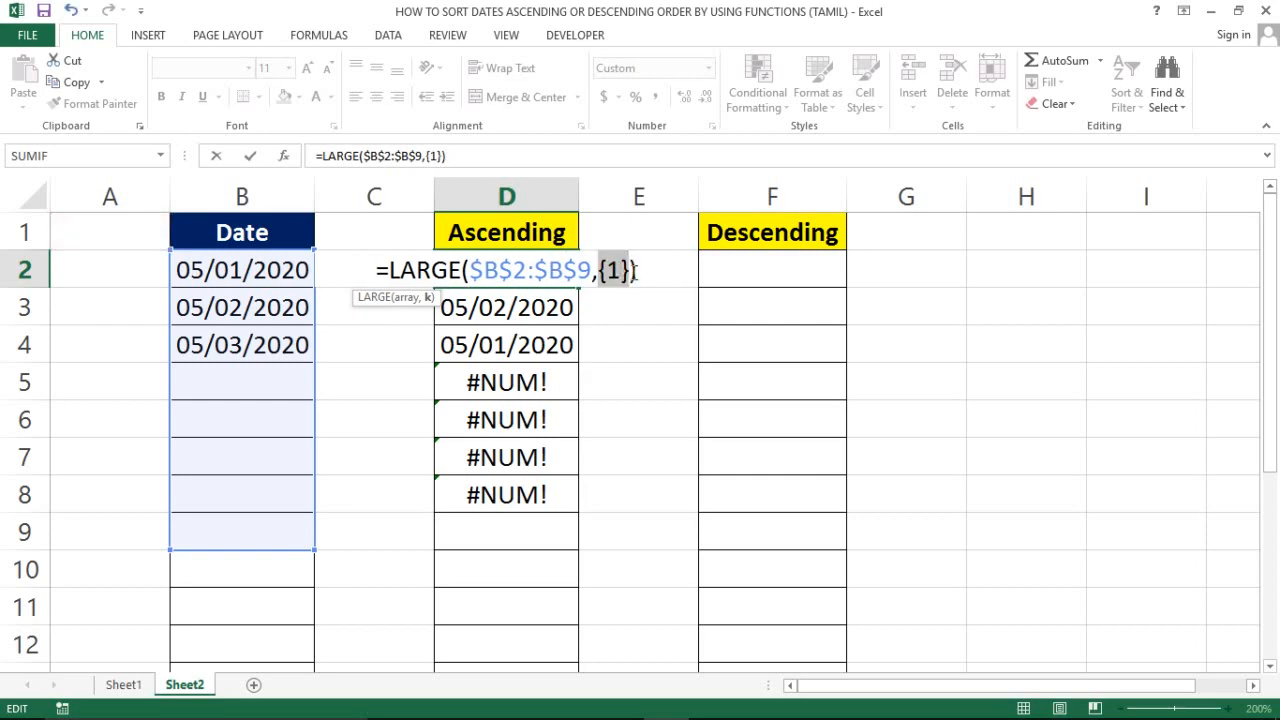
key("Escape")
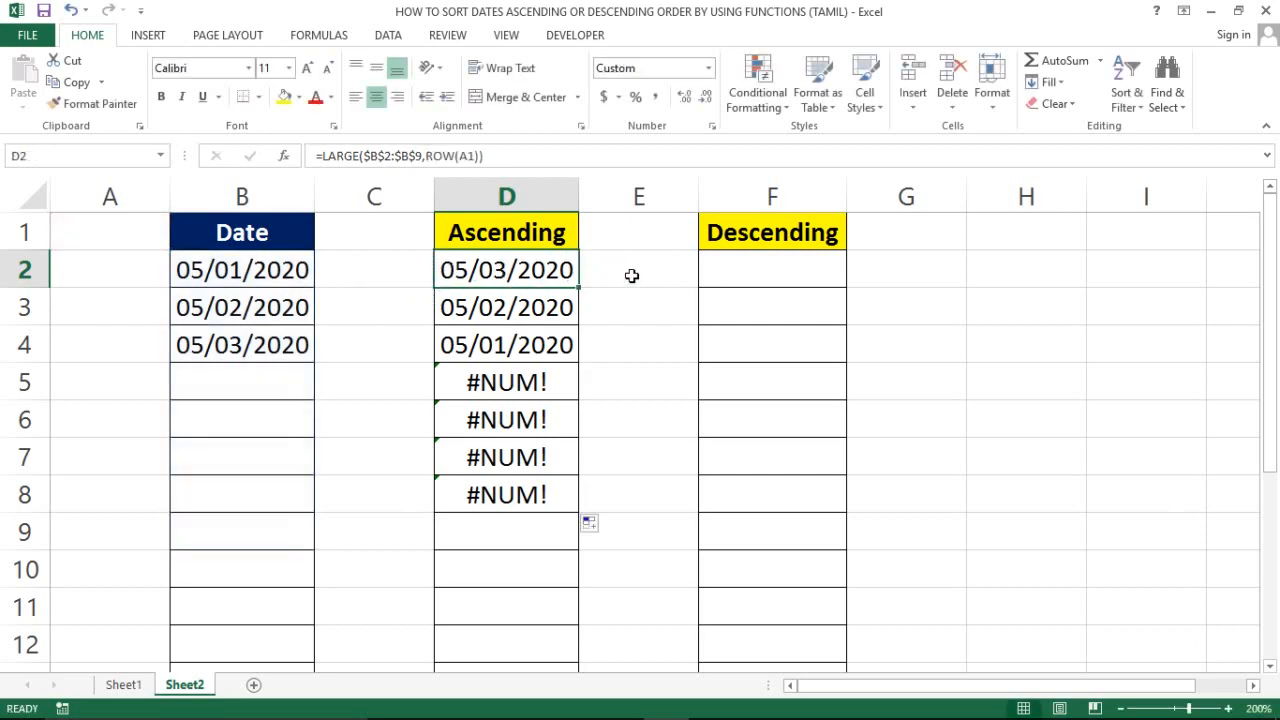
Step: Evaluate the ROW(A2) argument inside the D3 formula and leave the cell without keeping the evaluation
double_click(494, 303)
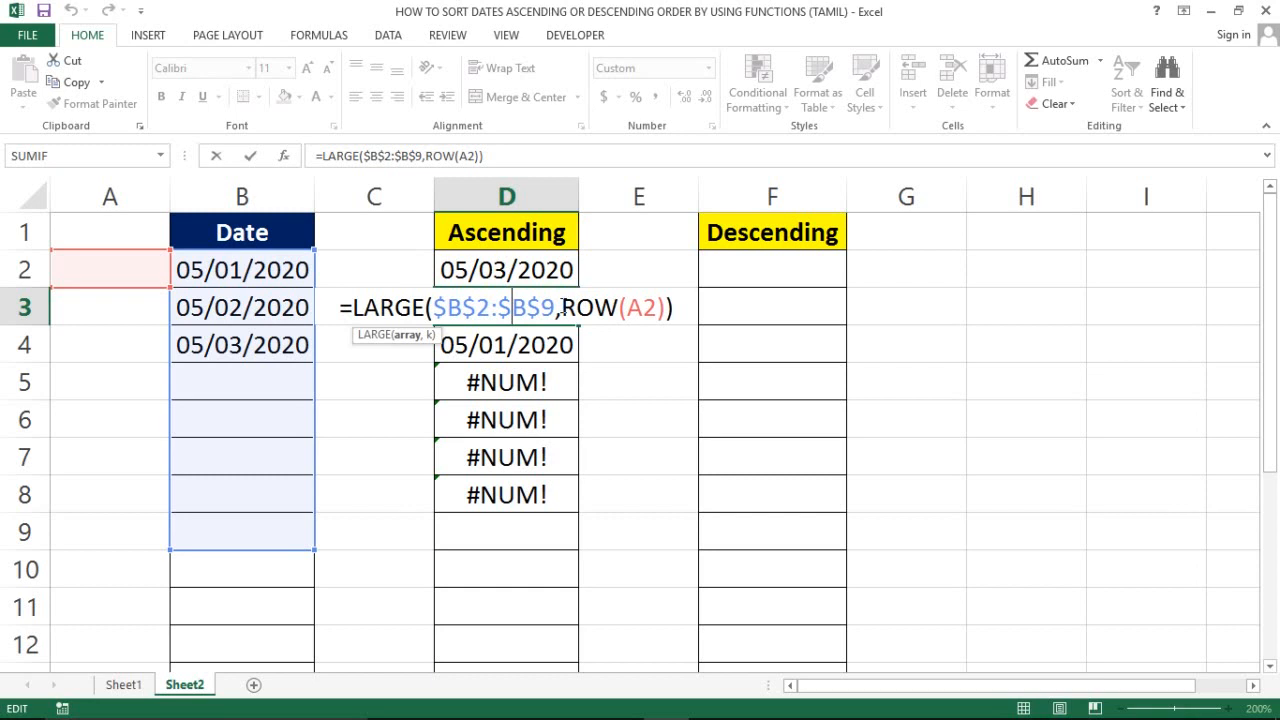
left_click_drag(561, 309, 666, 309)
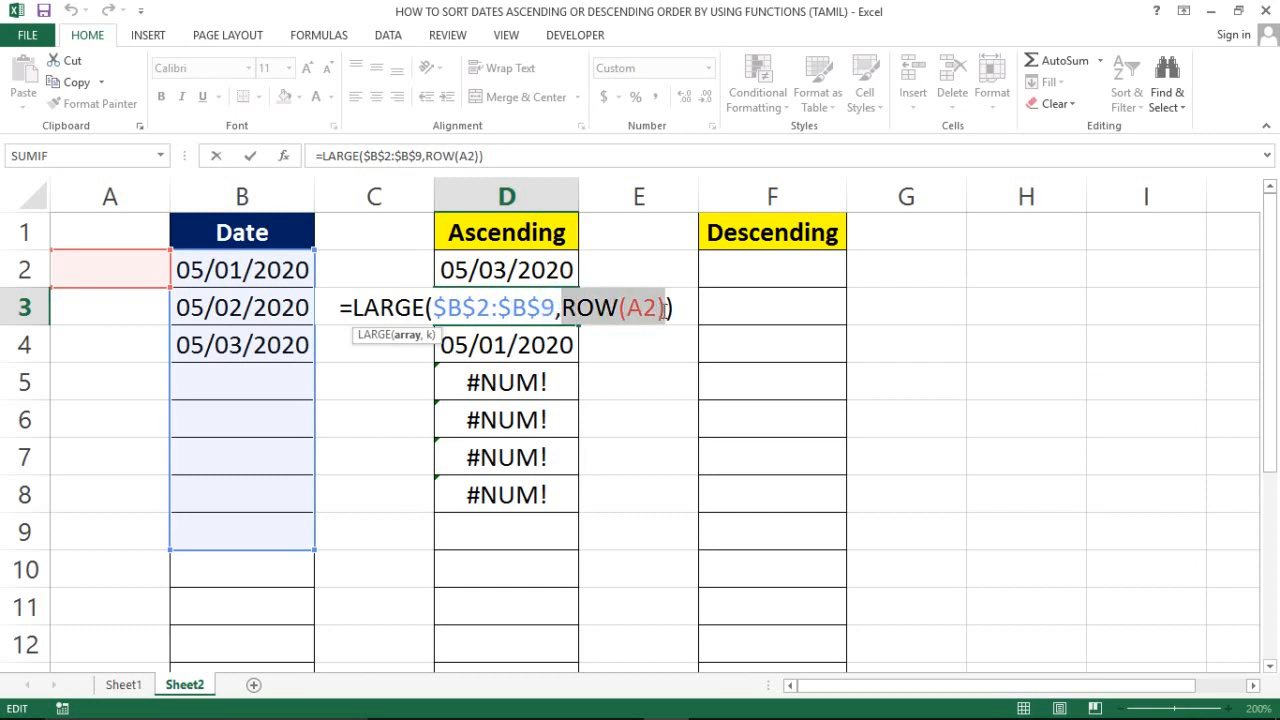
key("F9")
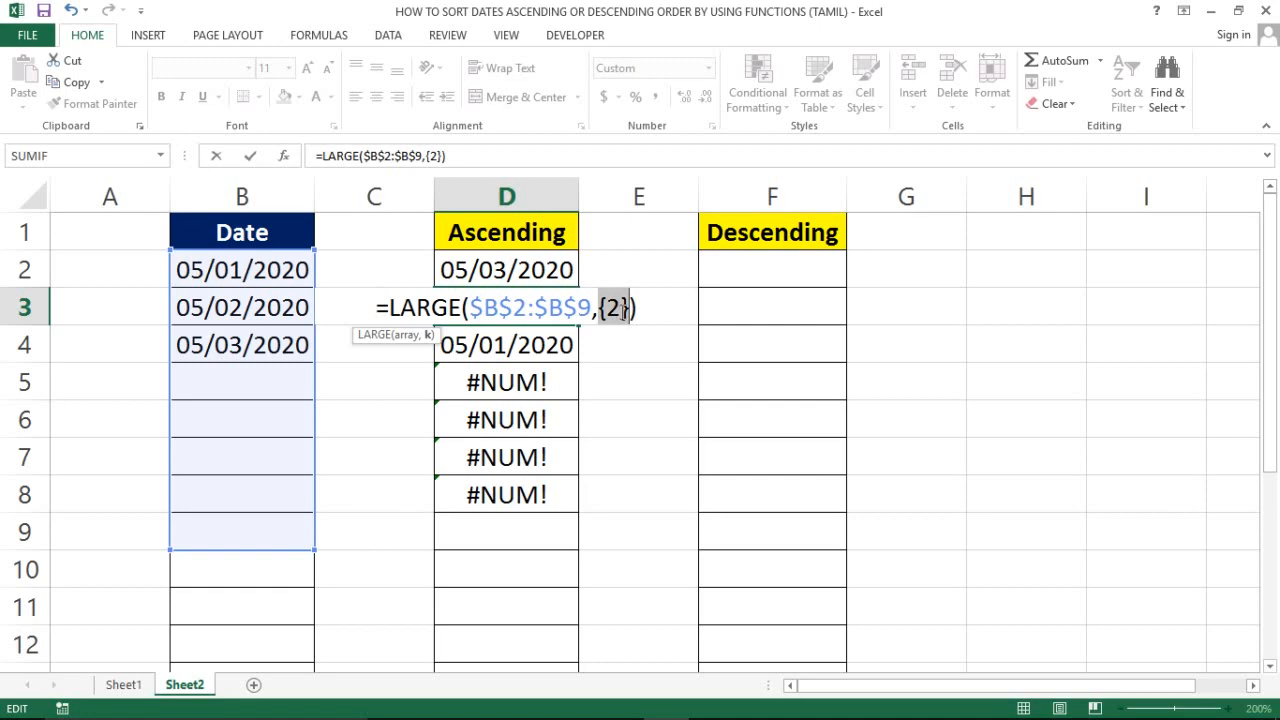
key("Escape")
Step: Match the ROW references in the D2 and D3 formulas with worksheet rows 1 and 2
left_click(543, 273)
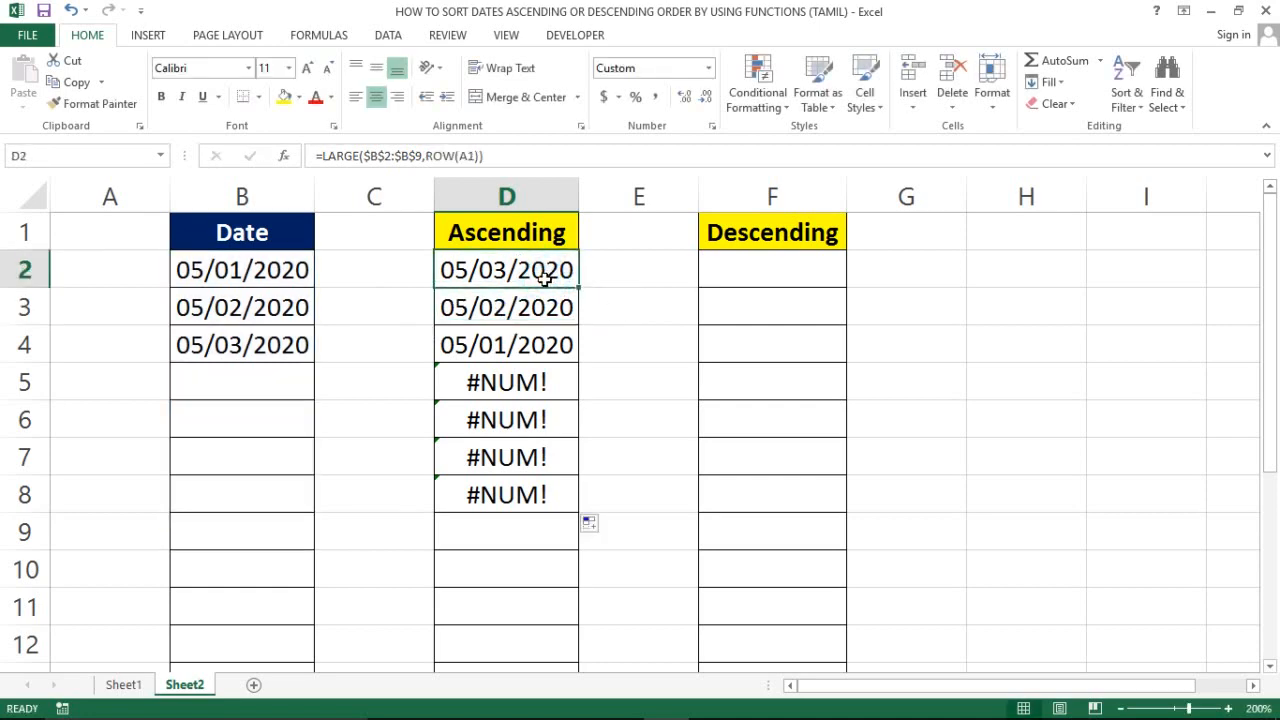
left_click(81, 221)
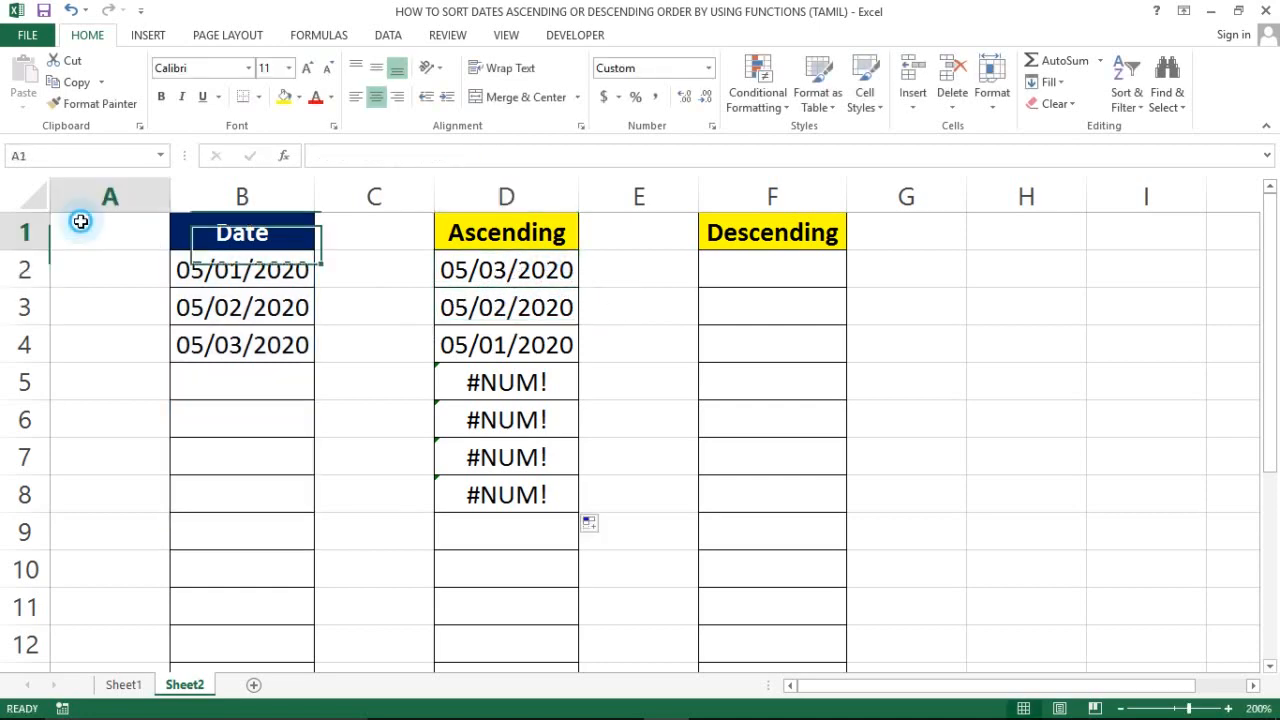
left_click(22, 230)
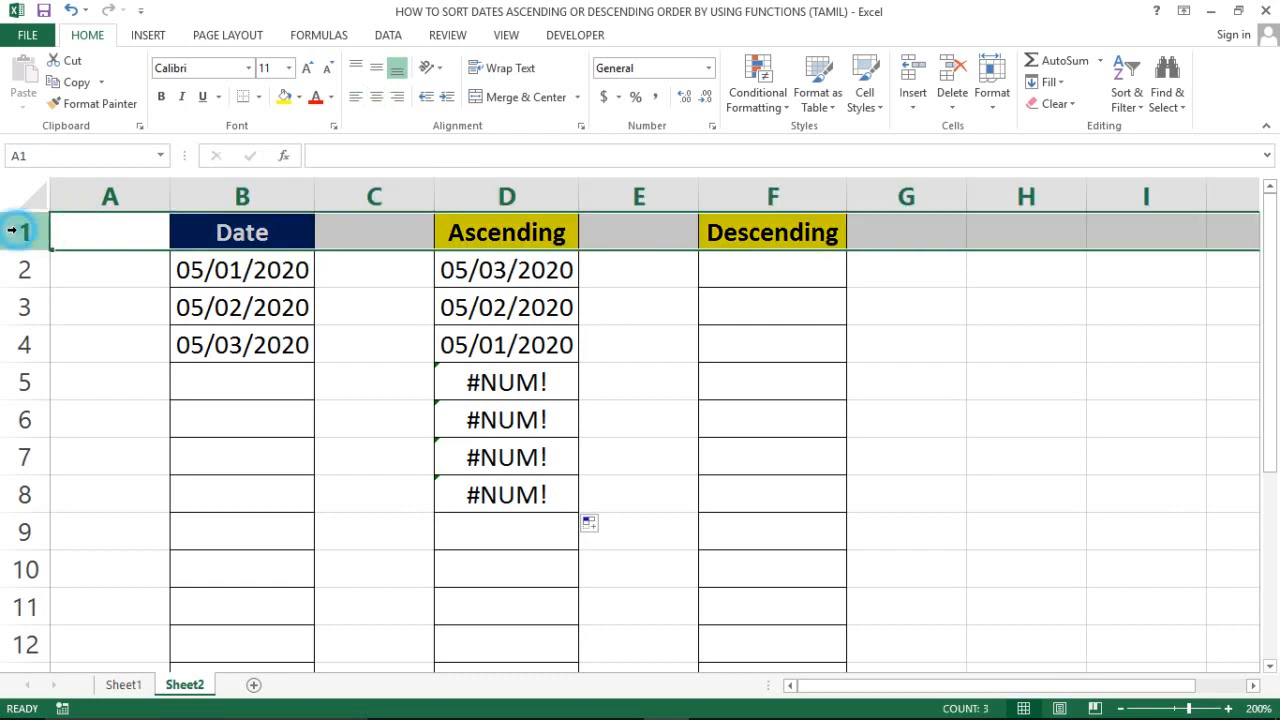
left_click(22, 266)
left_click(13, 324)
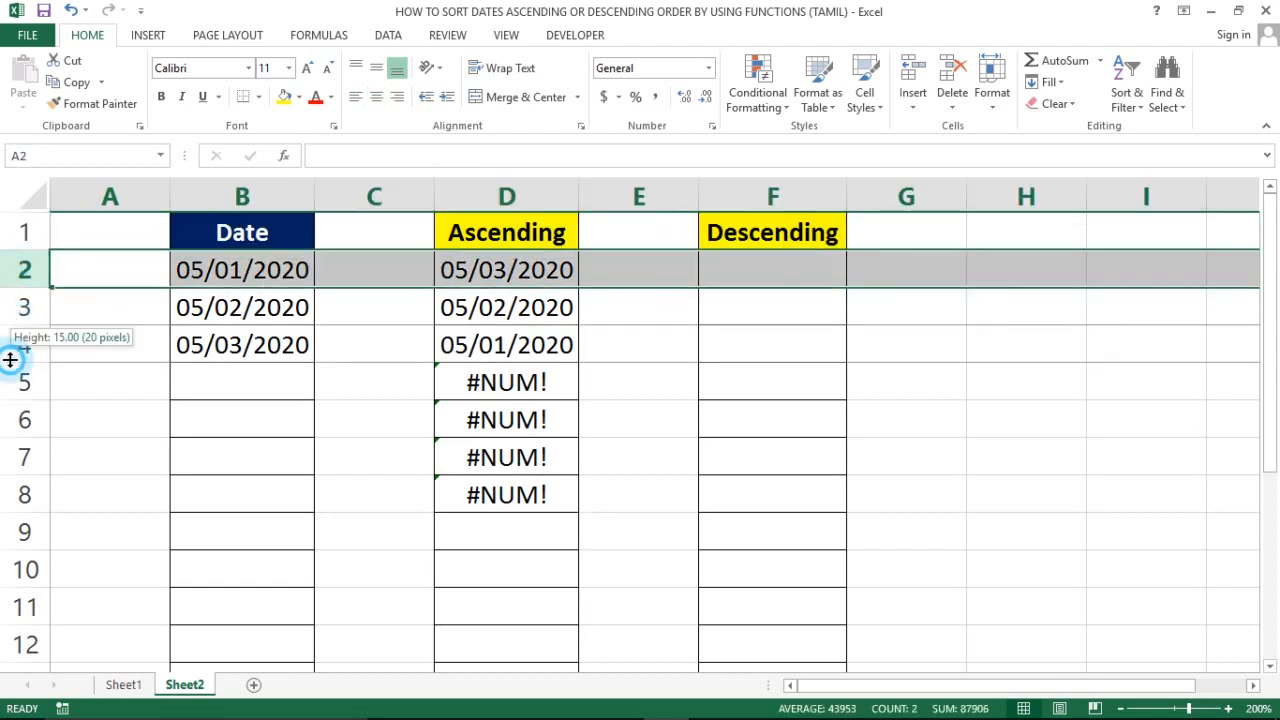
left_click(586, 292)
left_click(563, 294)
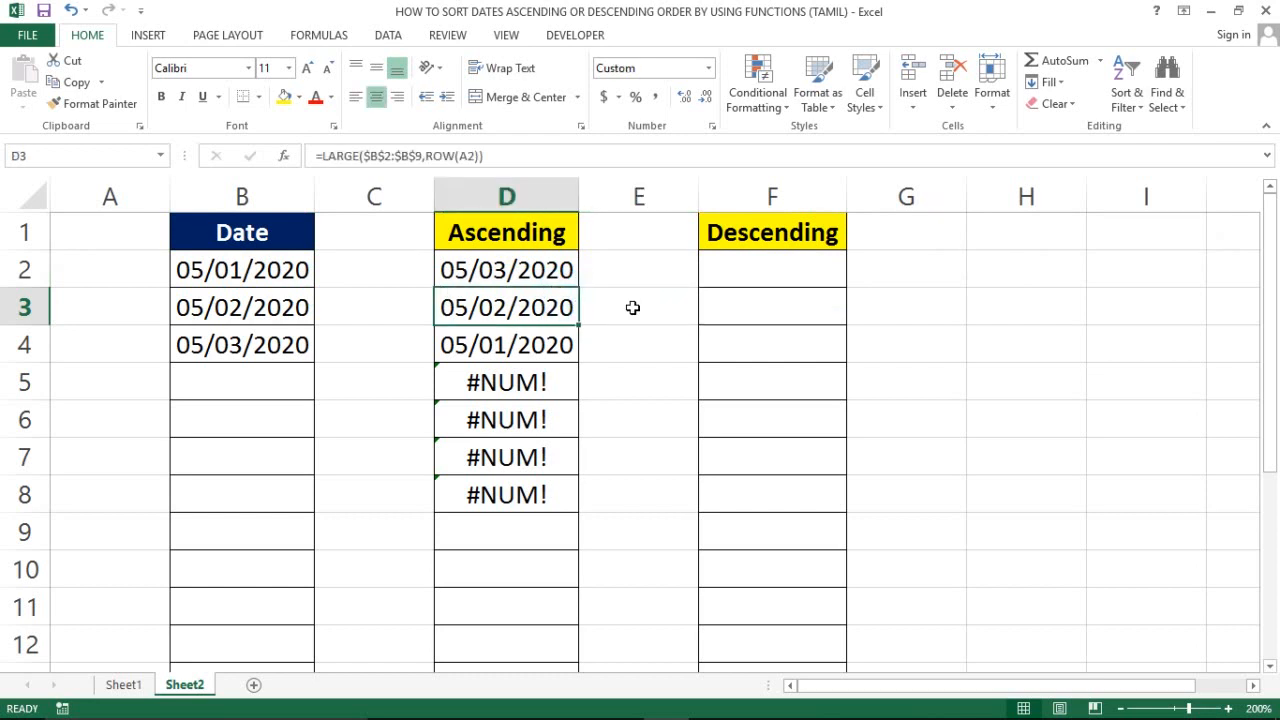
Step: Wrap the D2 LARGE formula in IFERROR with "" as the error value and fill it down to D8
left_click(483, 268)
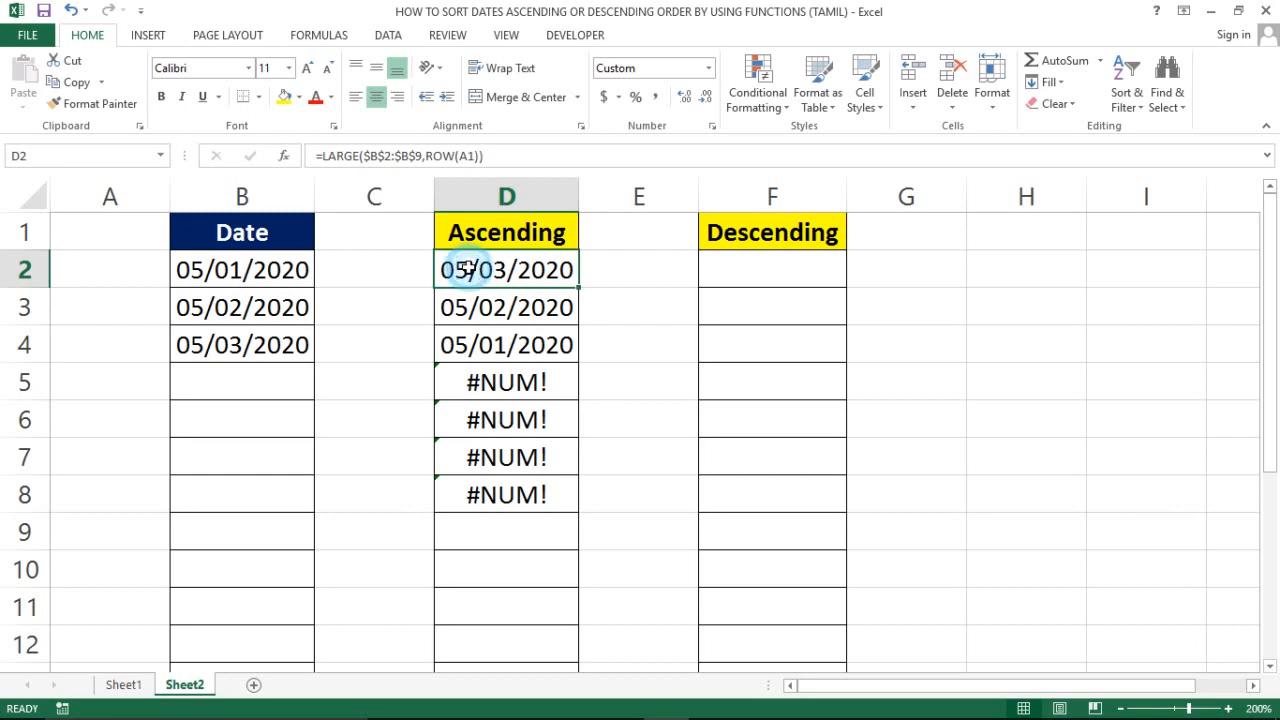
double_click(455, 268)
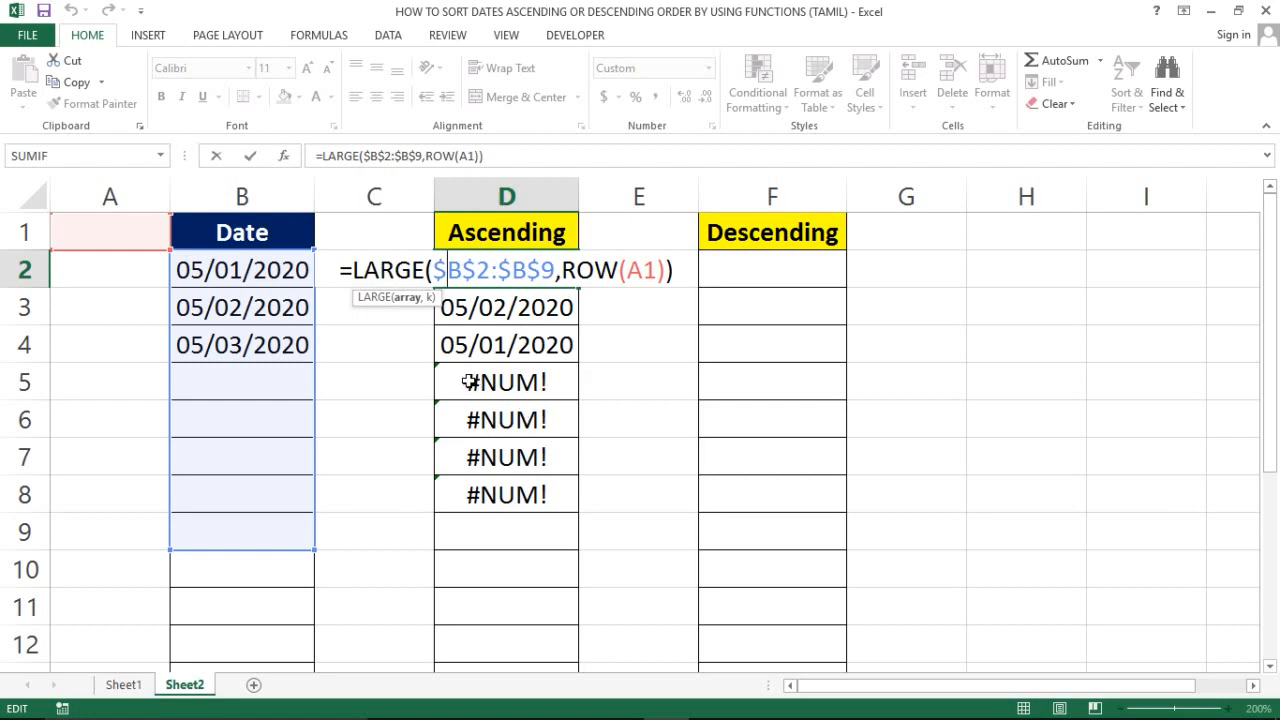
left_click(355, 268)
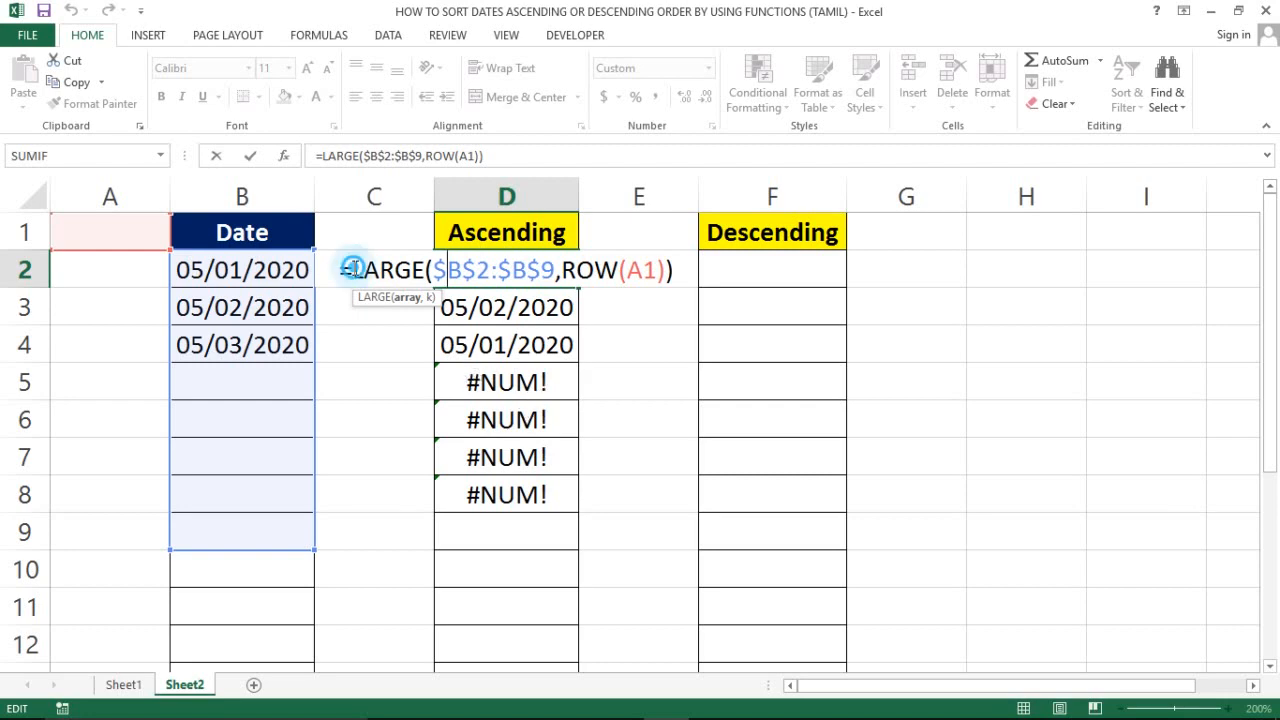
type("ifer")
key("Tab")
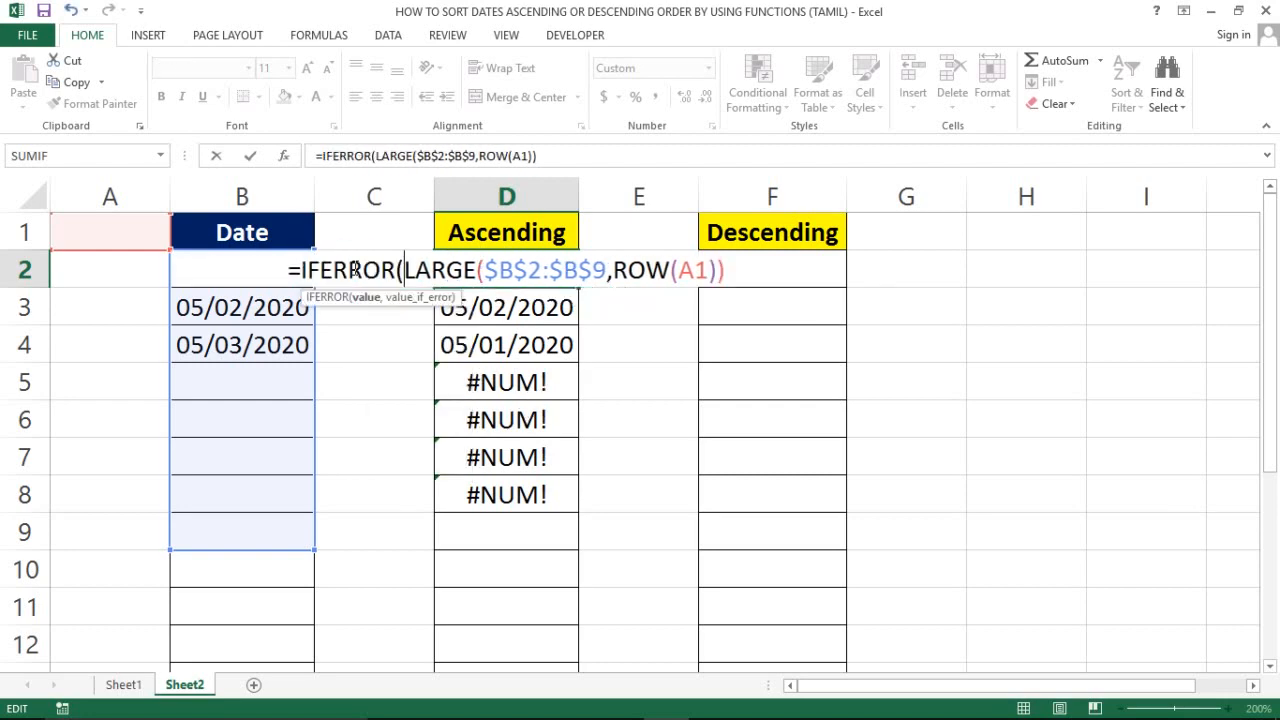
left_click(735, 270)
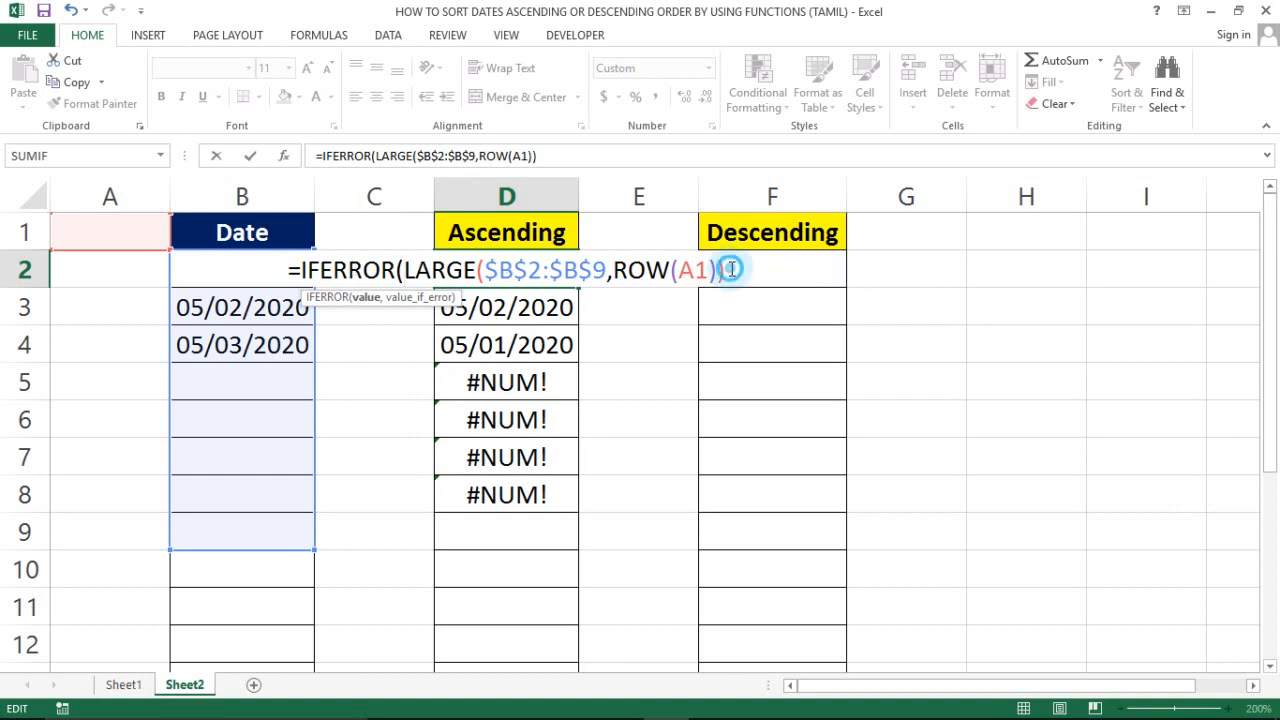
type(",")
type("\"\"")
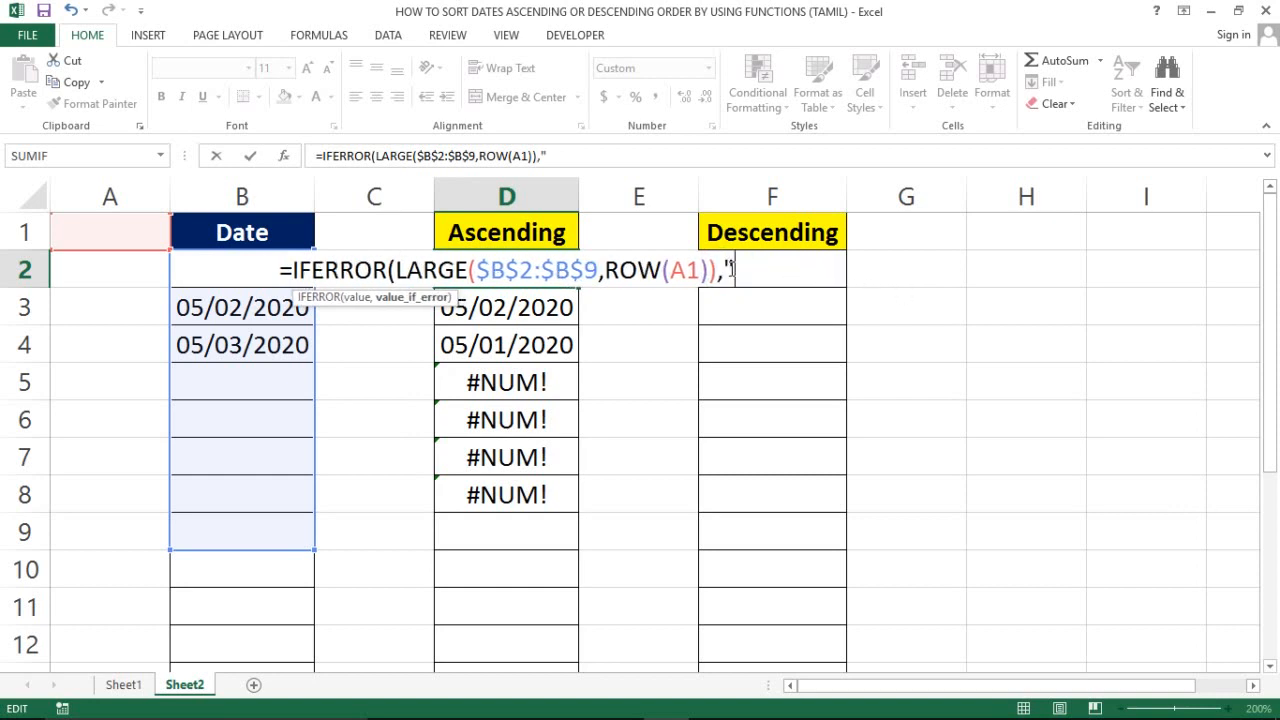
type(")")
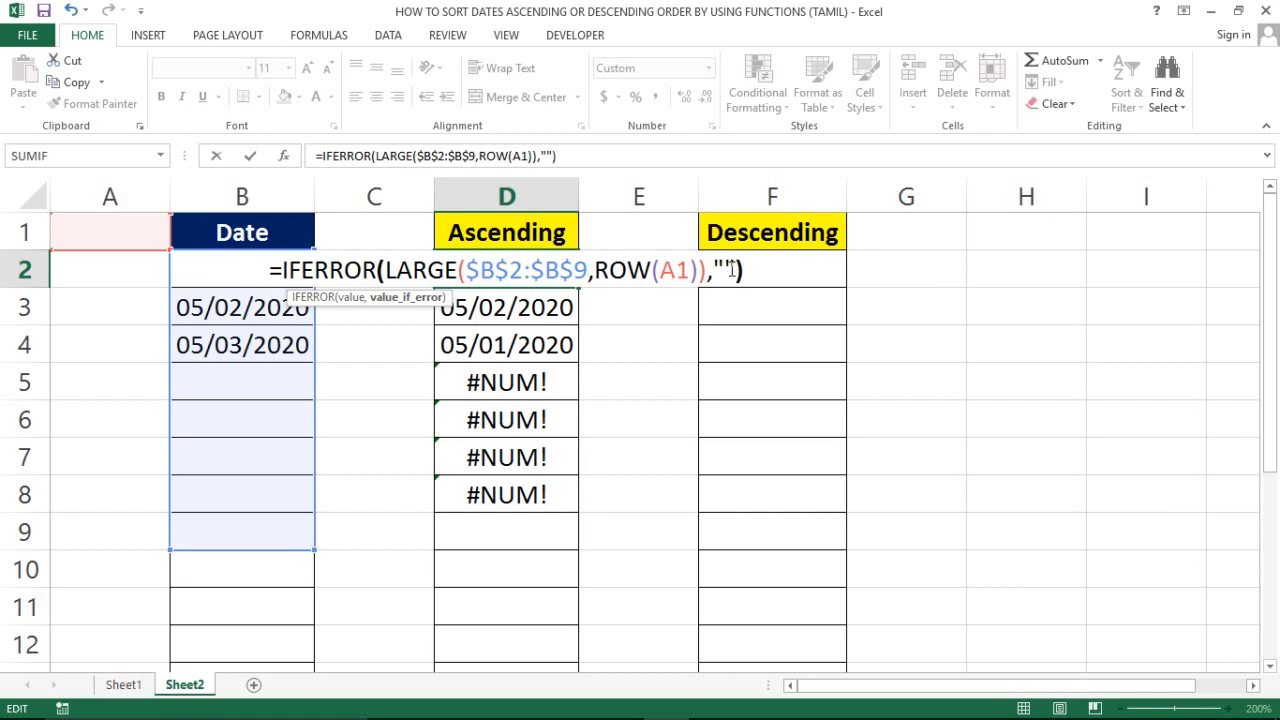
key("Return")
left_click(480, 267)
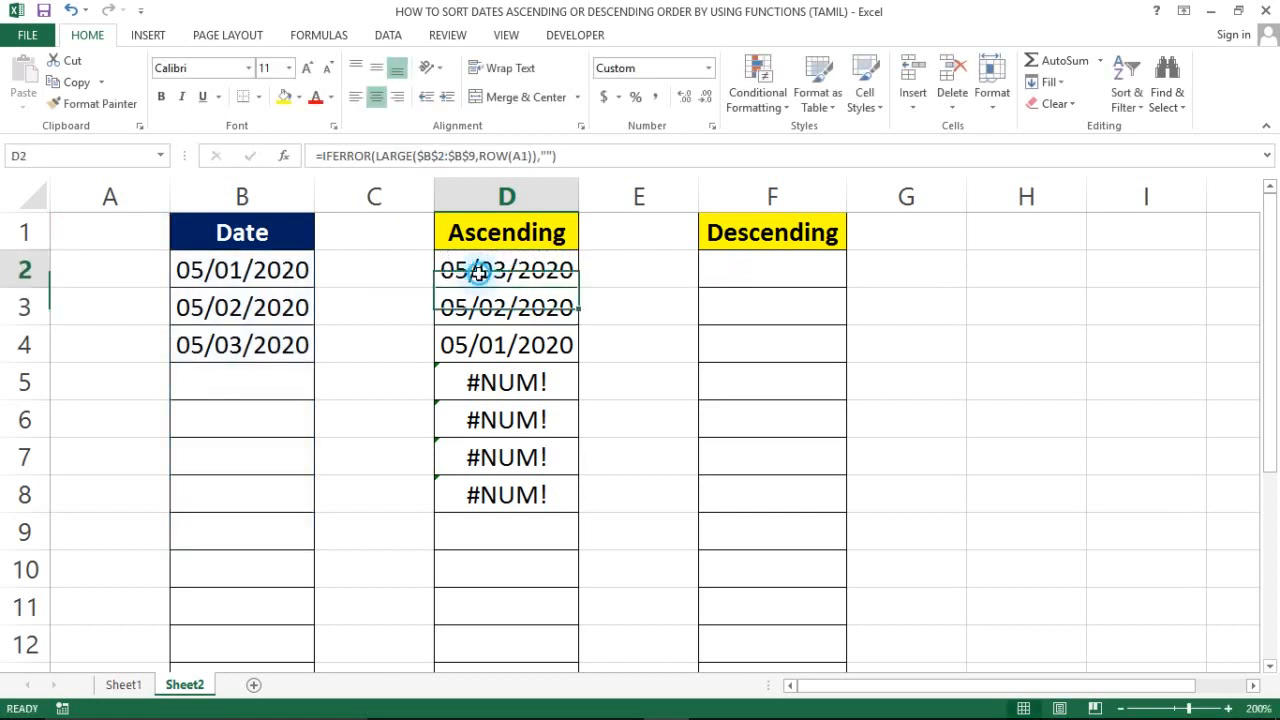
double_click(577, 287)
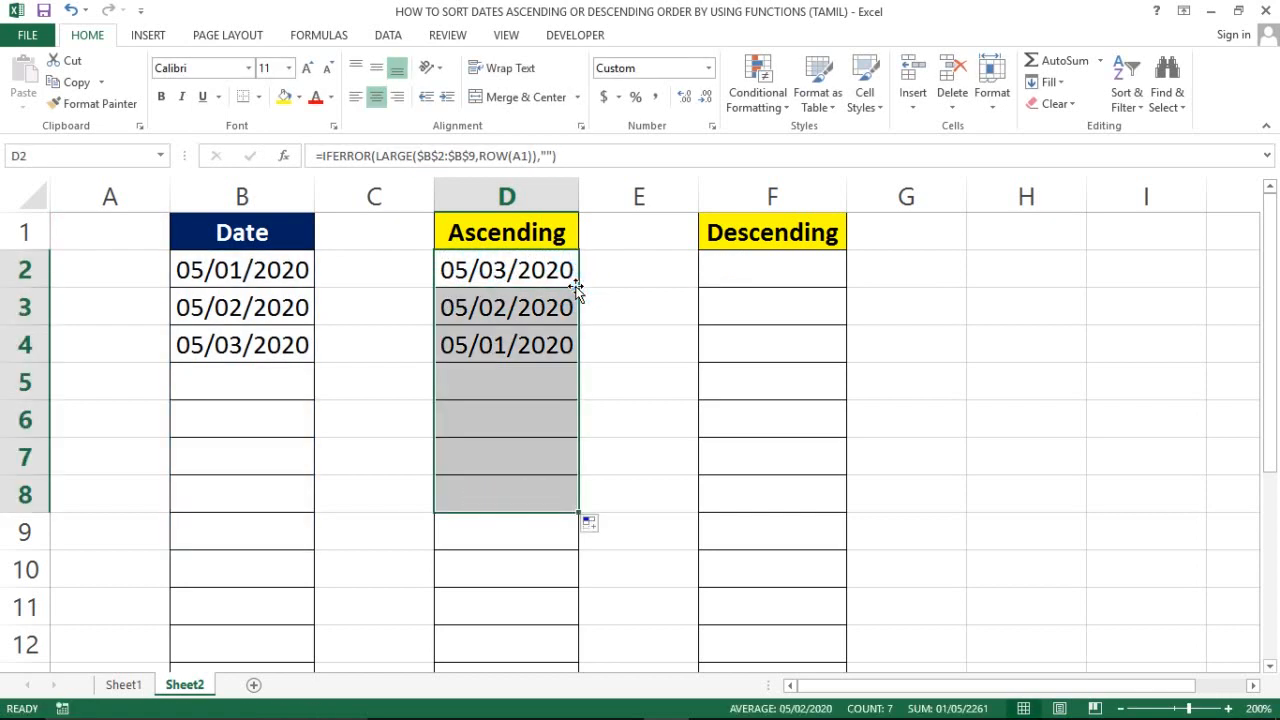
Step: Examine the IFERROR formulas in column D from D5 to D8 and back up to D4
left_click(484, 390)
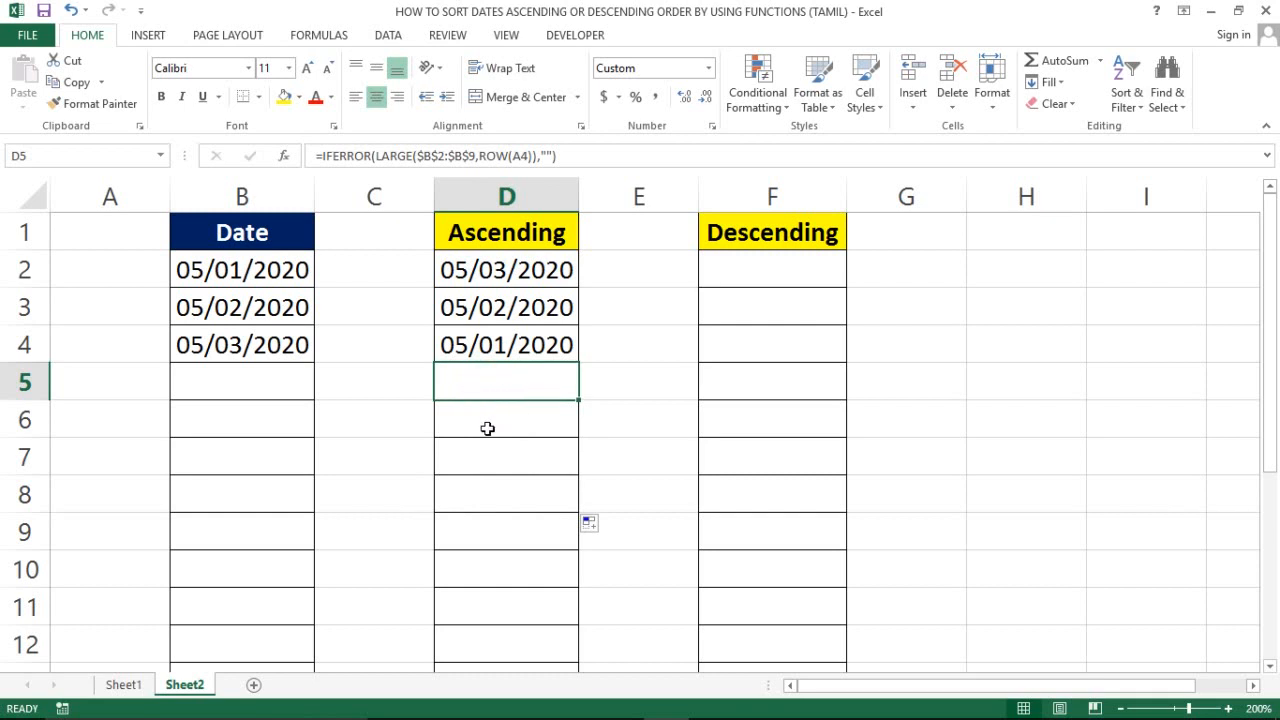
key("Down")
key("Down")
key("Down")
key("Up")
key("Up")
key("Up")
key("Up")
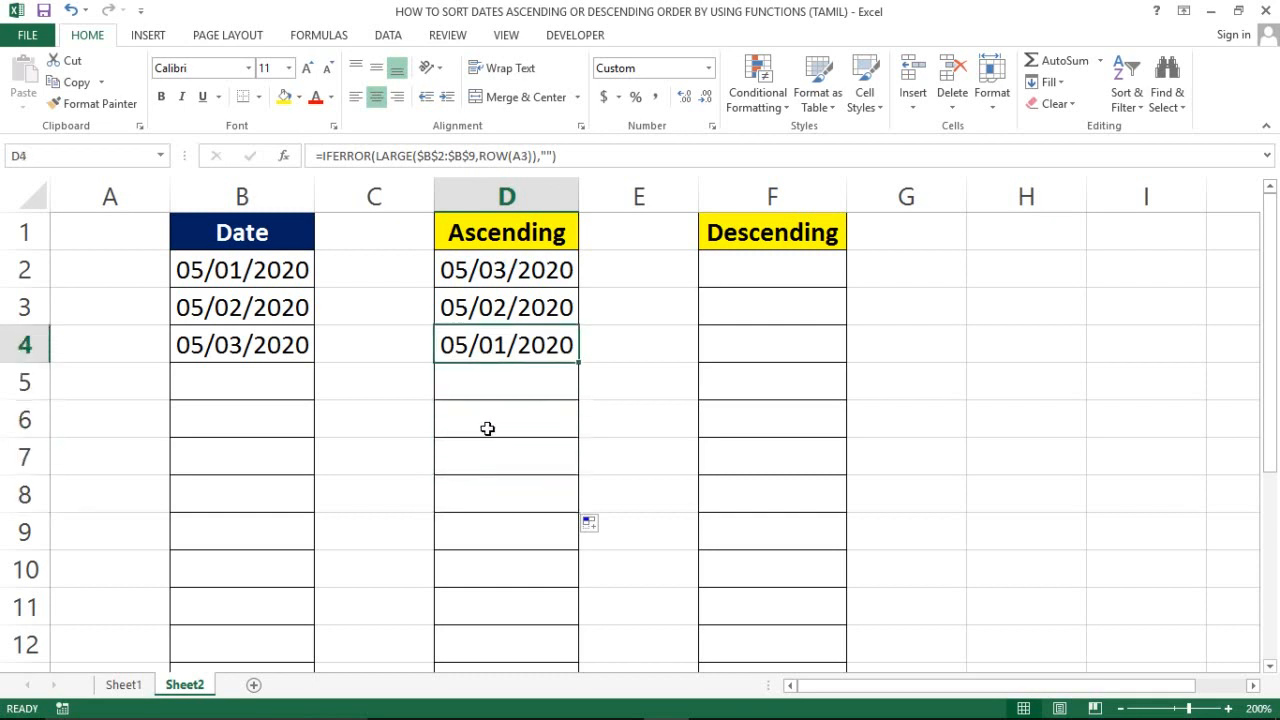
Step: Extend the Date series from B3:B4 down to B7, ending with 05/06/2020
key("Down")
key("Left")
key("Left")
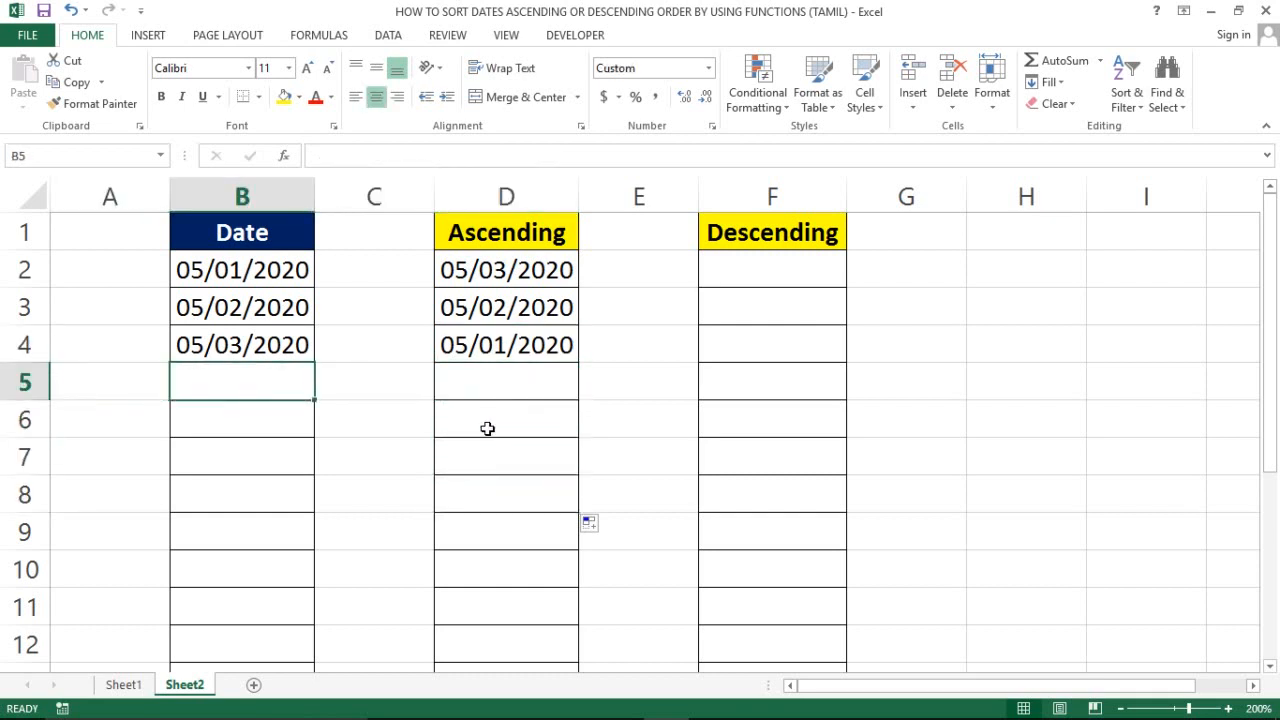
key("Up")
key("Up")
key("shift+Down")
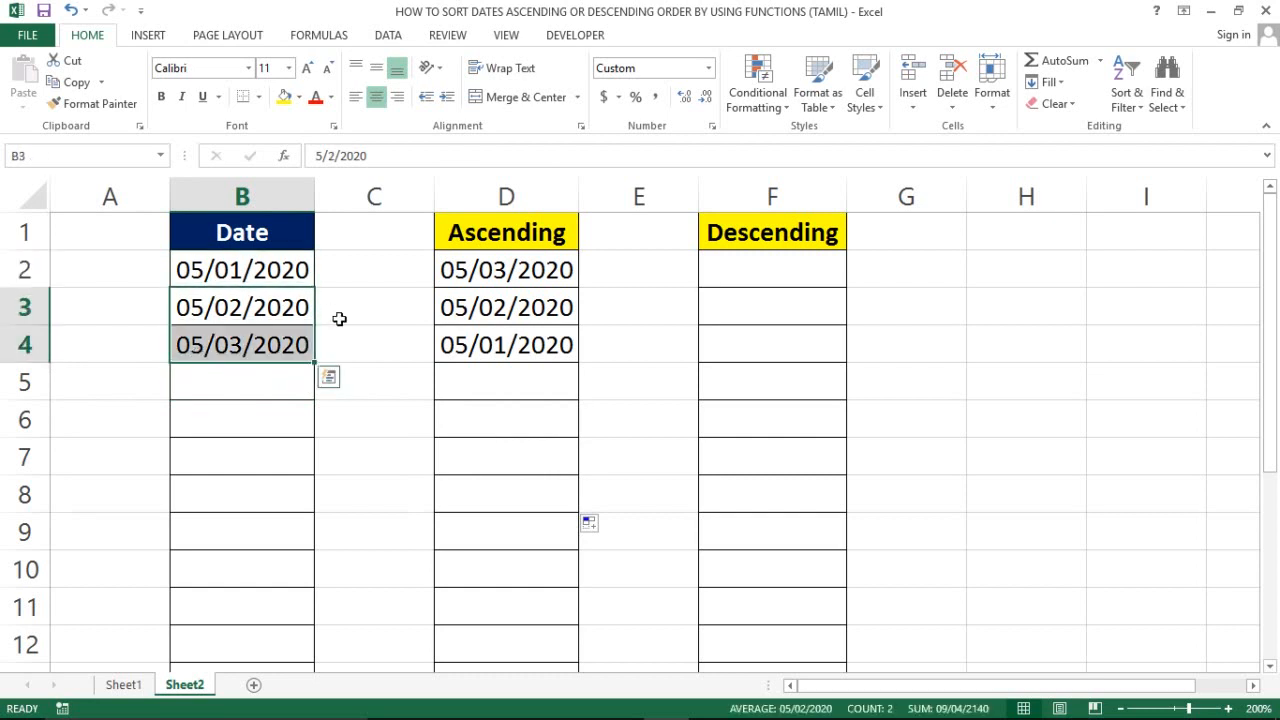
left_click_drag(313, 365, 307, 462)
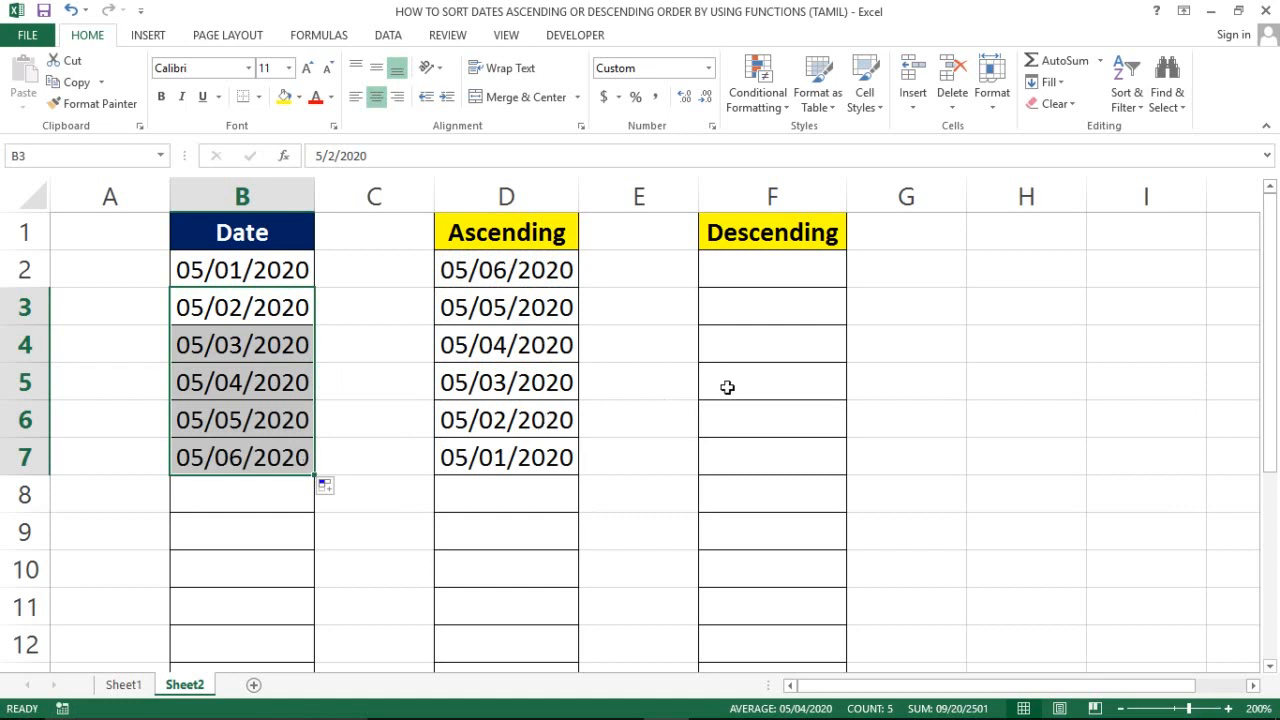
Step: Replace LARGE with SMALL in the D2 formula under Ascending and fill it down to D8
left_click(496, 390)
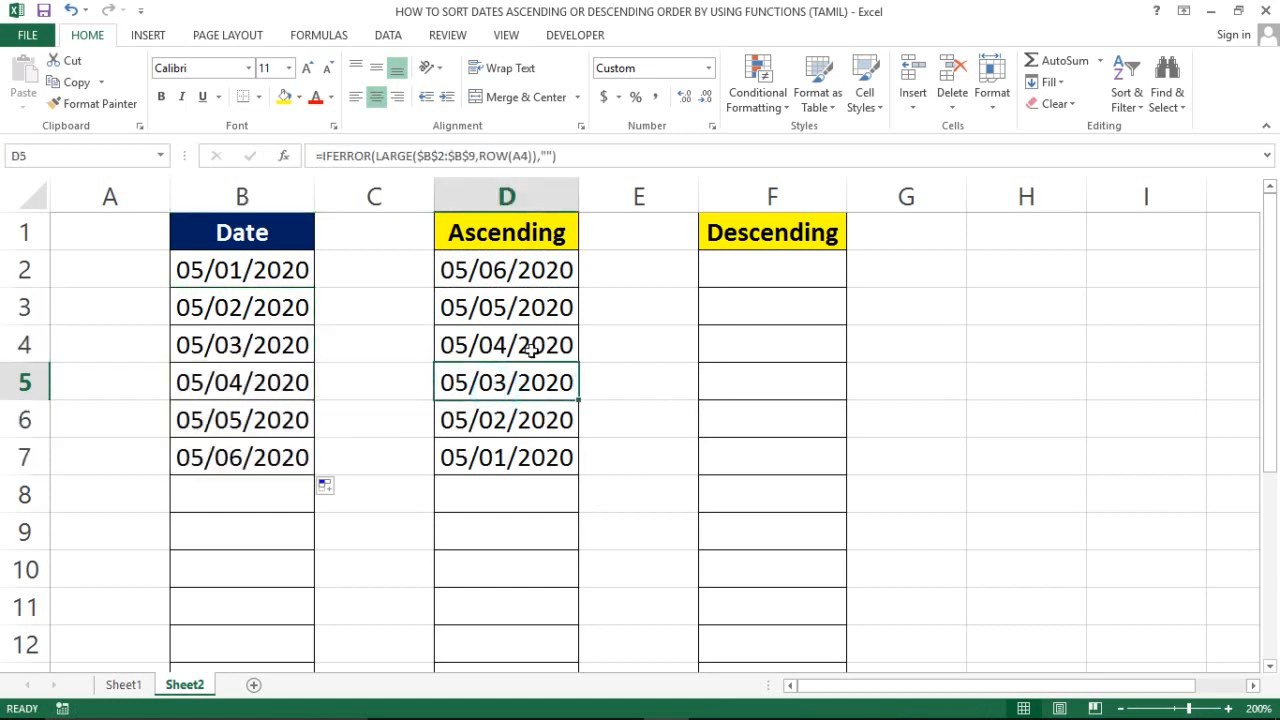
left_click(508, 266)
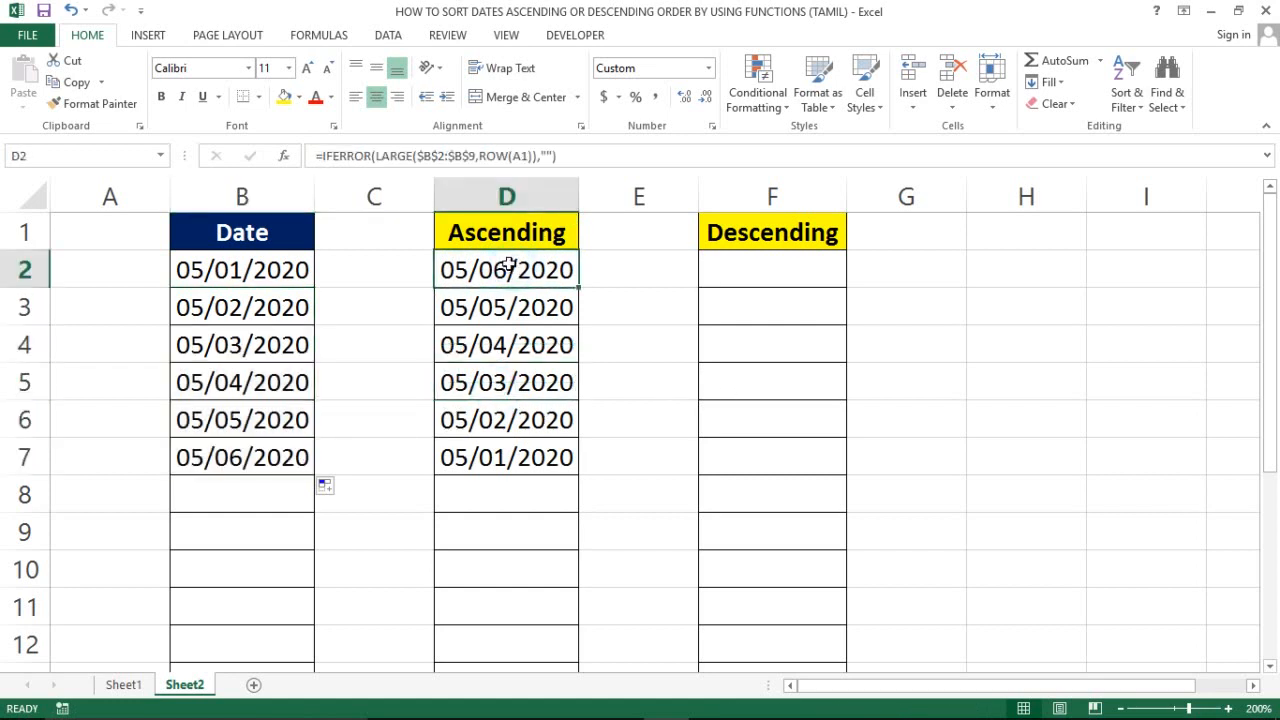
double_click(478, 268)
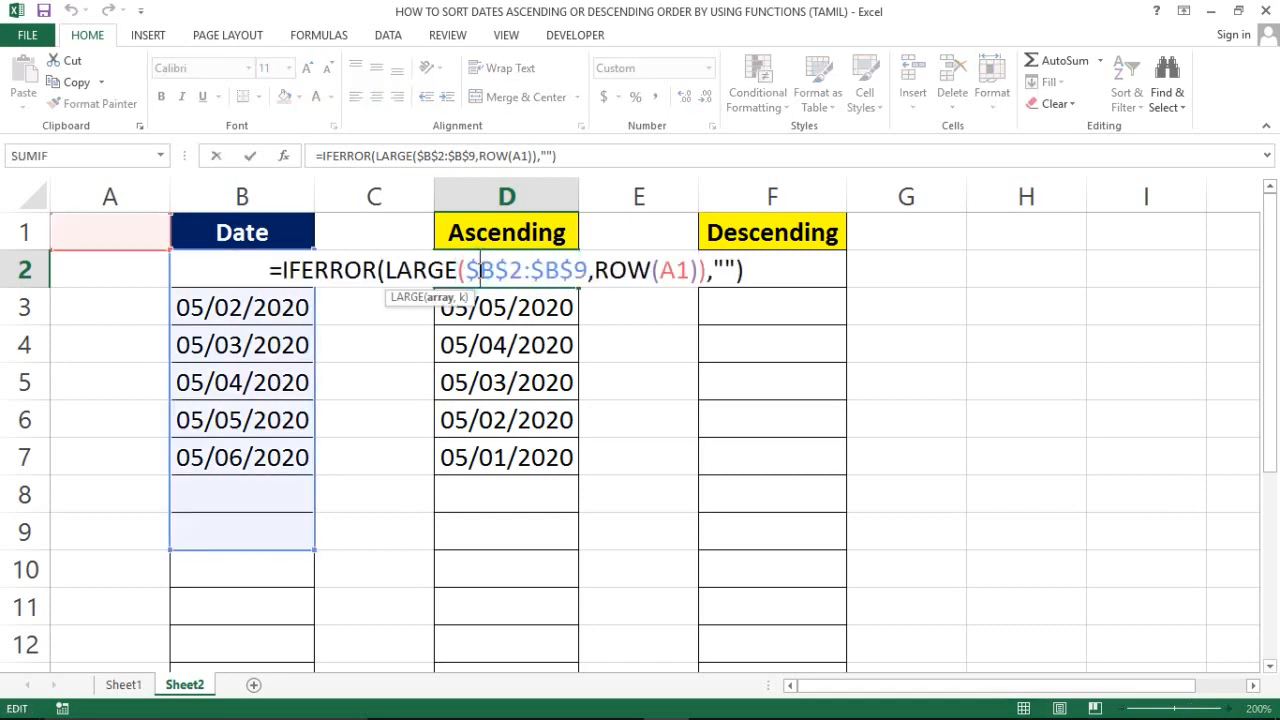
key("Left")
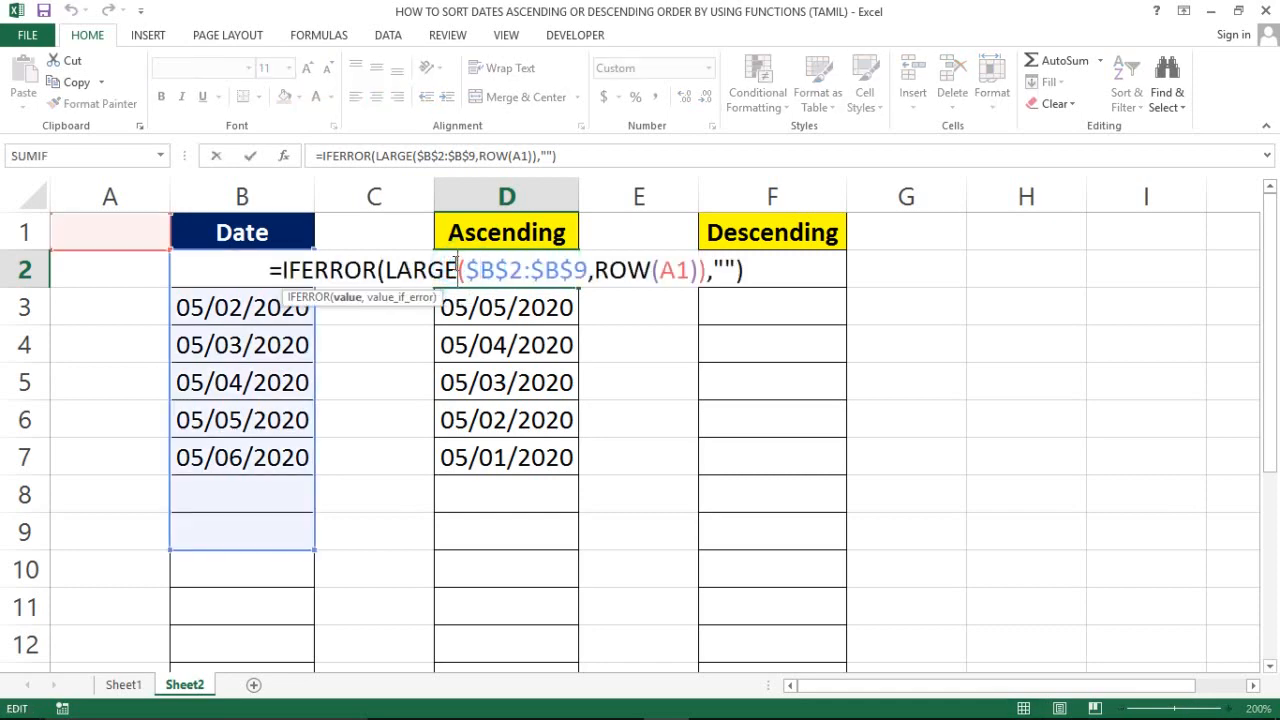
key("BackSpace")
key("BackSpace")
key("BackSpace")
key("BackSpace")
key("BackSpace")
type("SMALL")
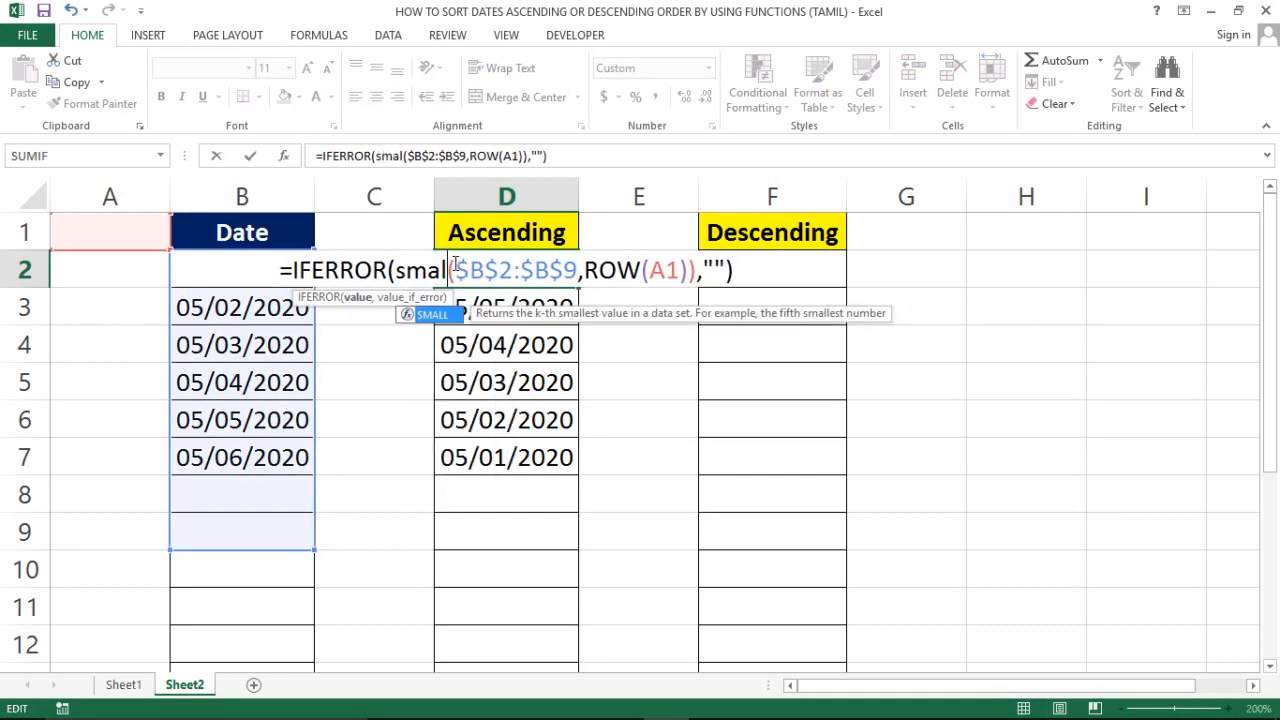
key("Return")
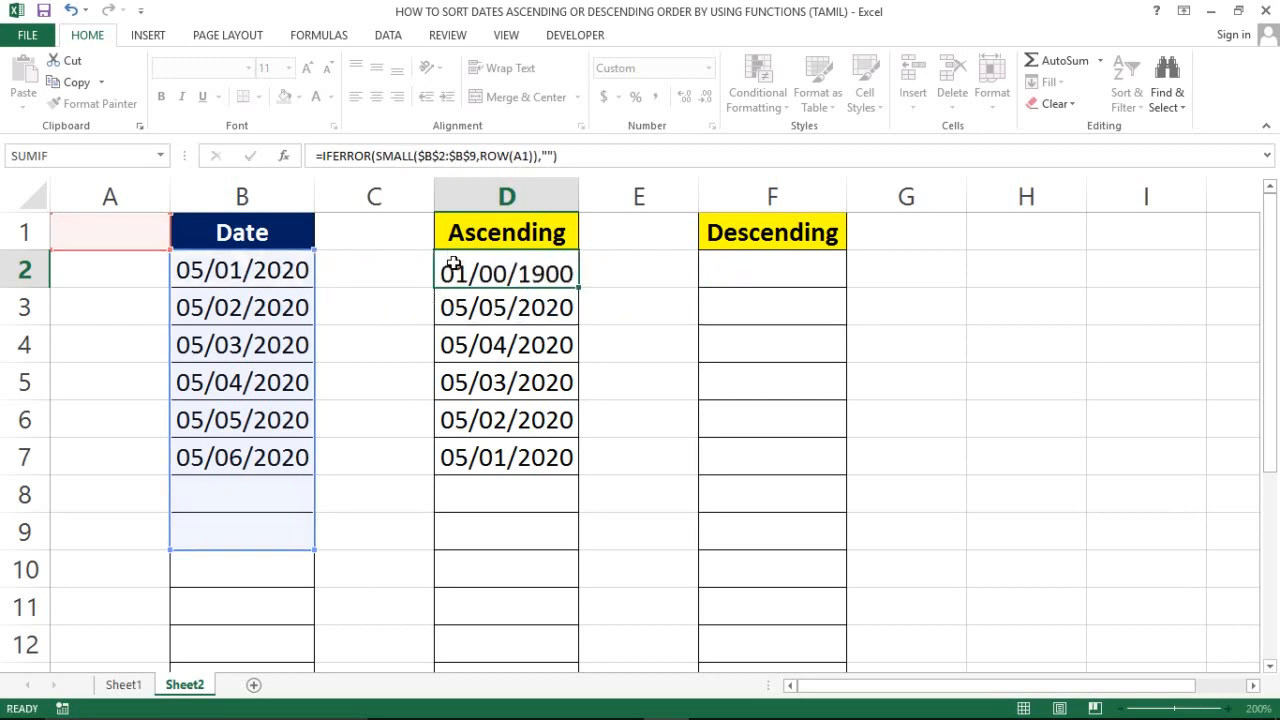
left_click(512, 266)
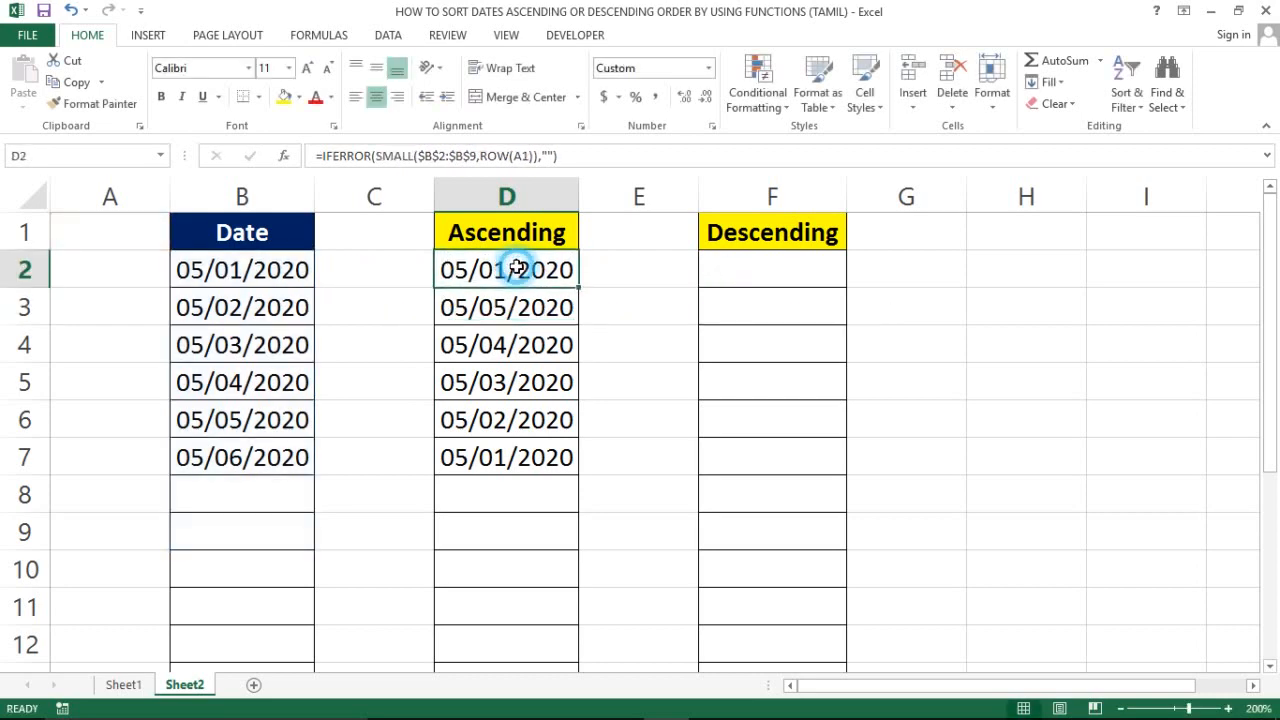
double_click(578, 287)
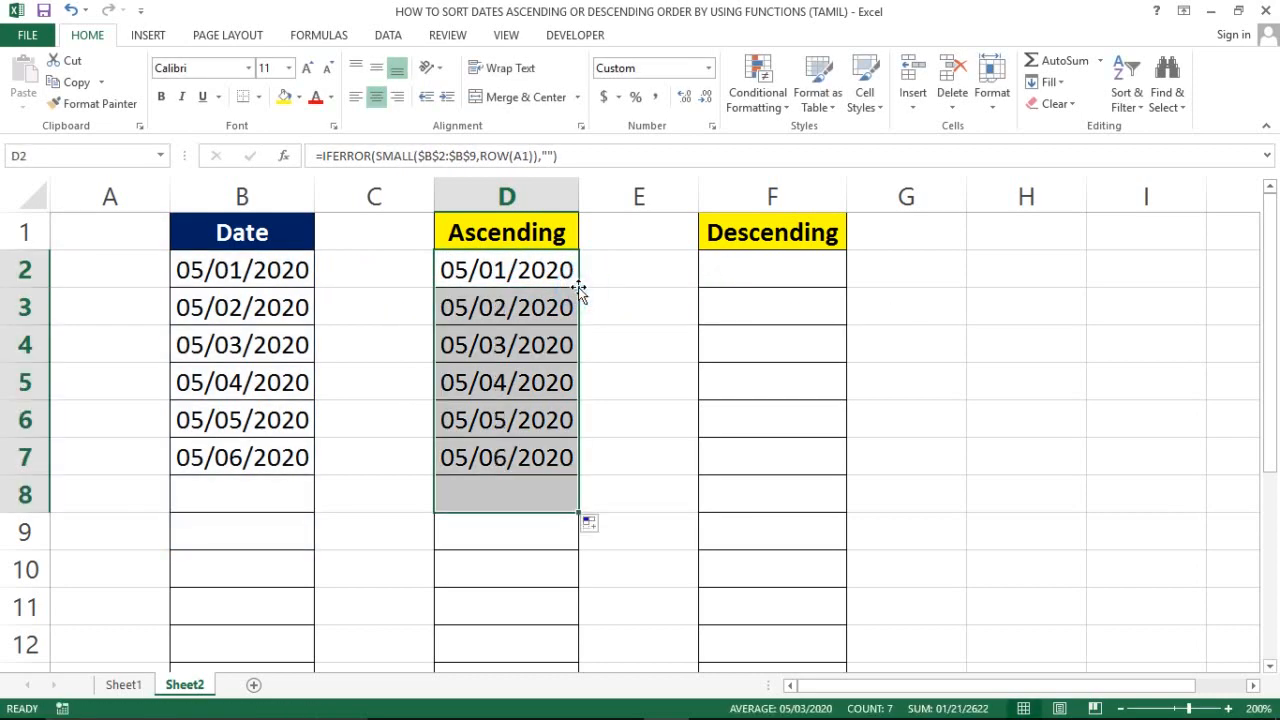
Step: Copy the full text of the D2 formula and paste it into F2 under Descending
double_click(512, 270)
left_click_drag(745, 270, 193, 238)
key("ctrl+c")
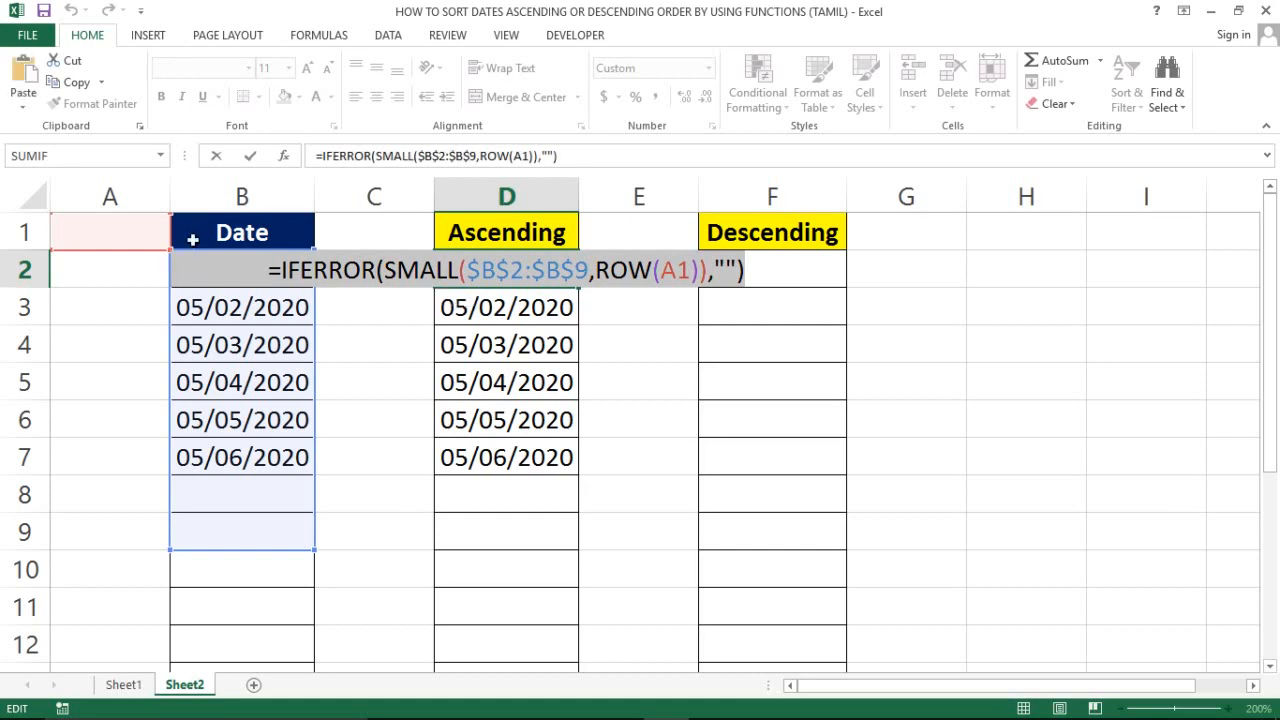
key("Escape")
double_click(815, 268)
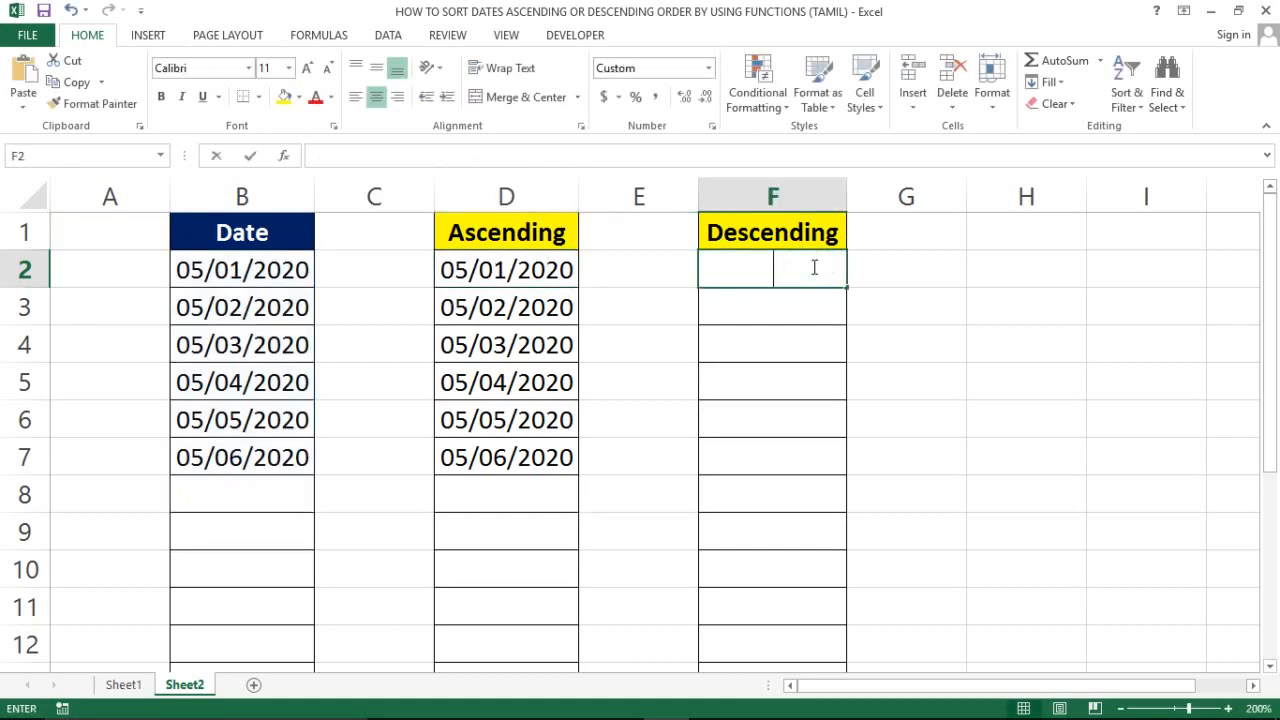
key("ctrl+v")
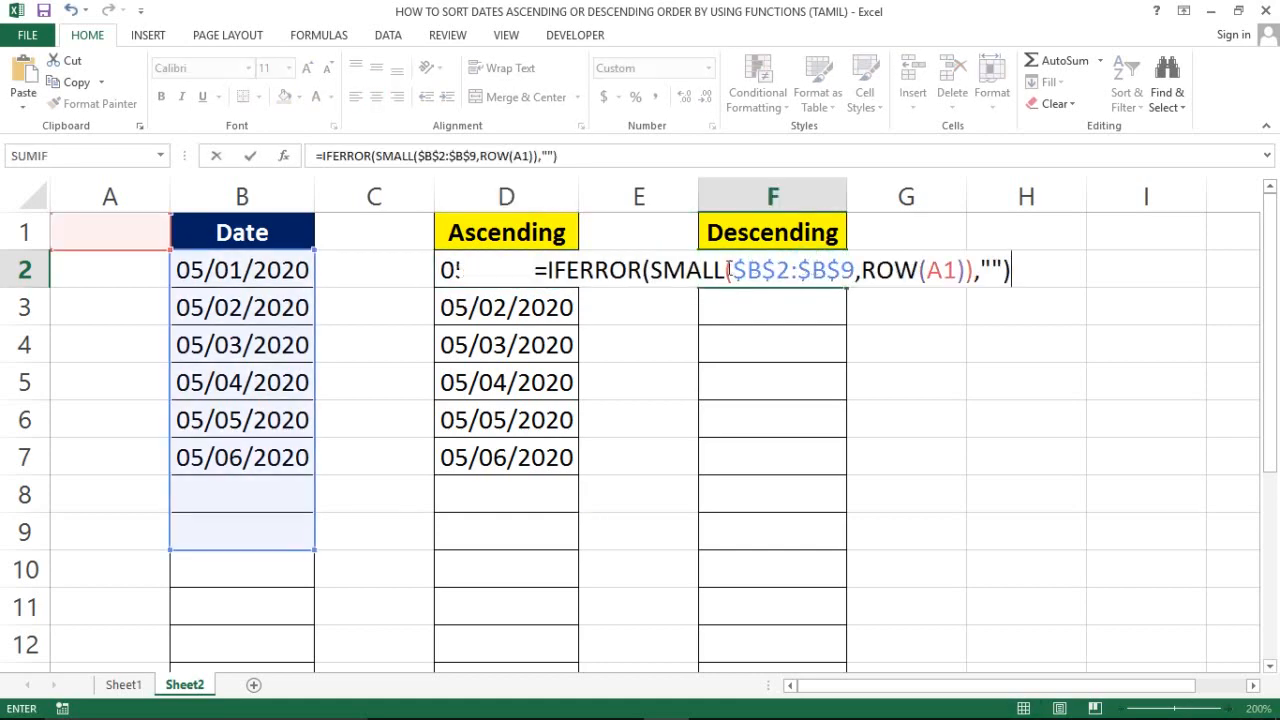
Step: Replace SMALL with LARGE in the F2 formula and fill it down to F7
double_click(729, 270)
key("Delete")
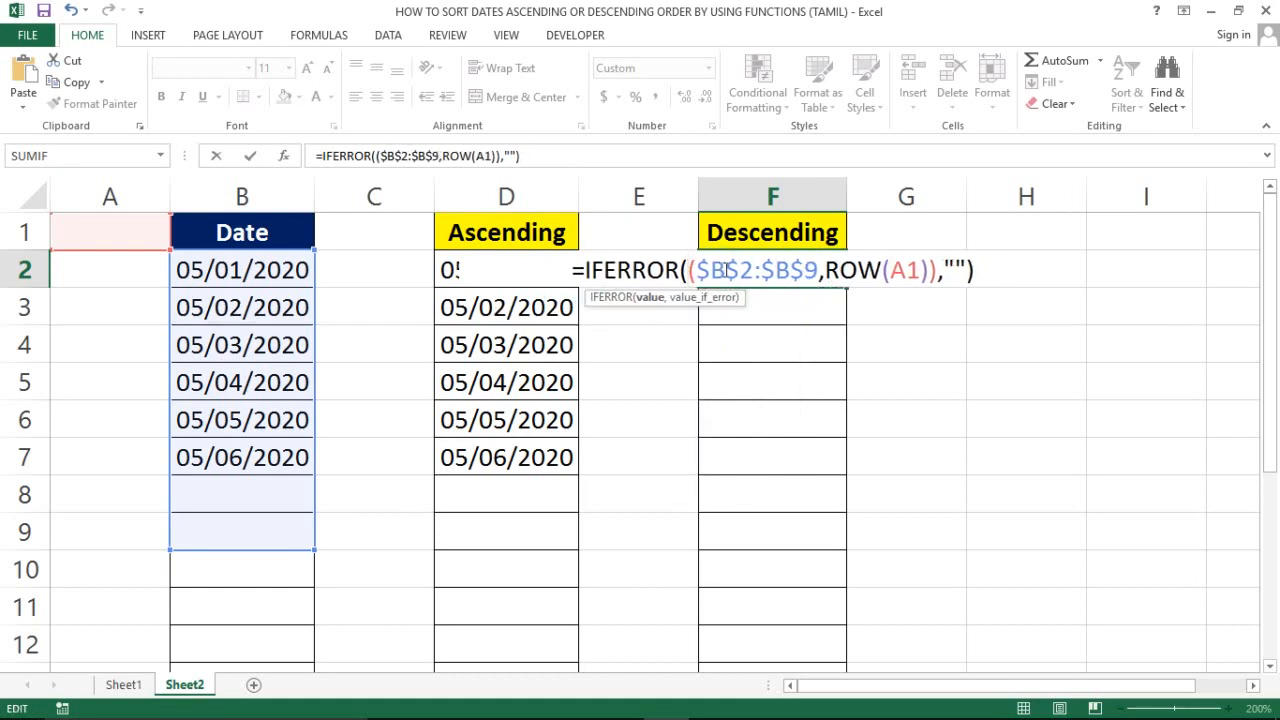
type("LARGE")
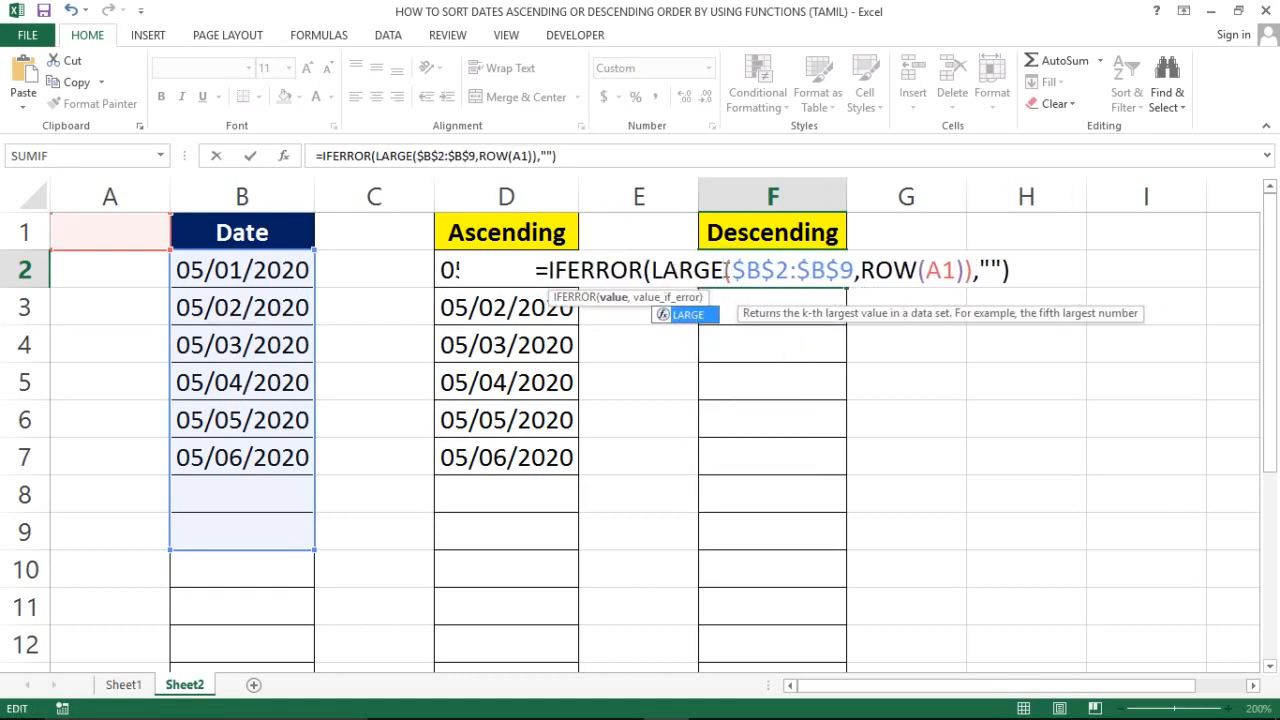
key("Return")
left_click(777, 272)
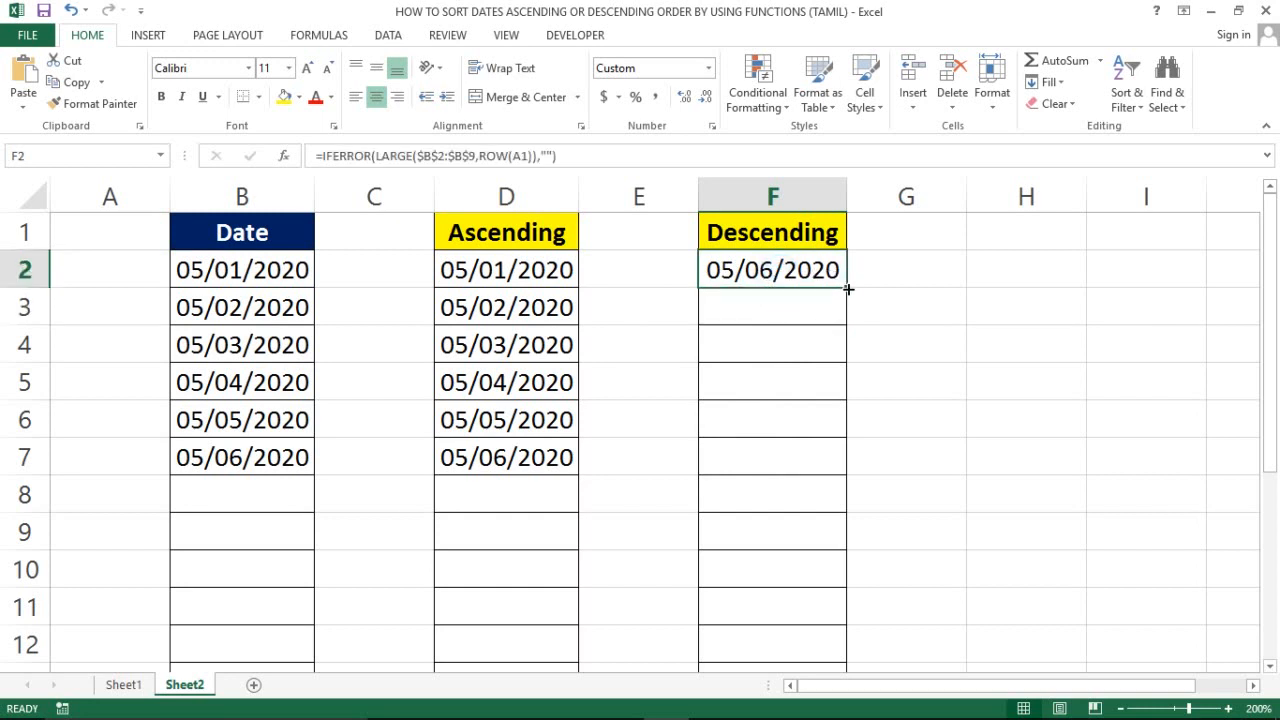
left_click_drag(847, 289, 847, 468)
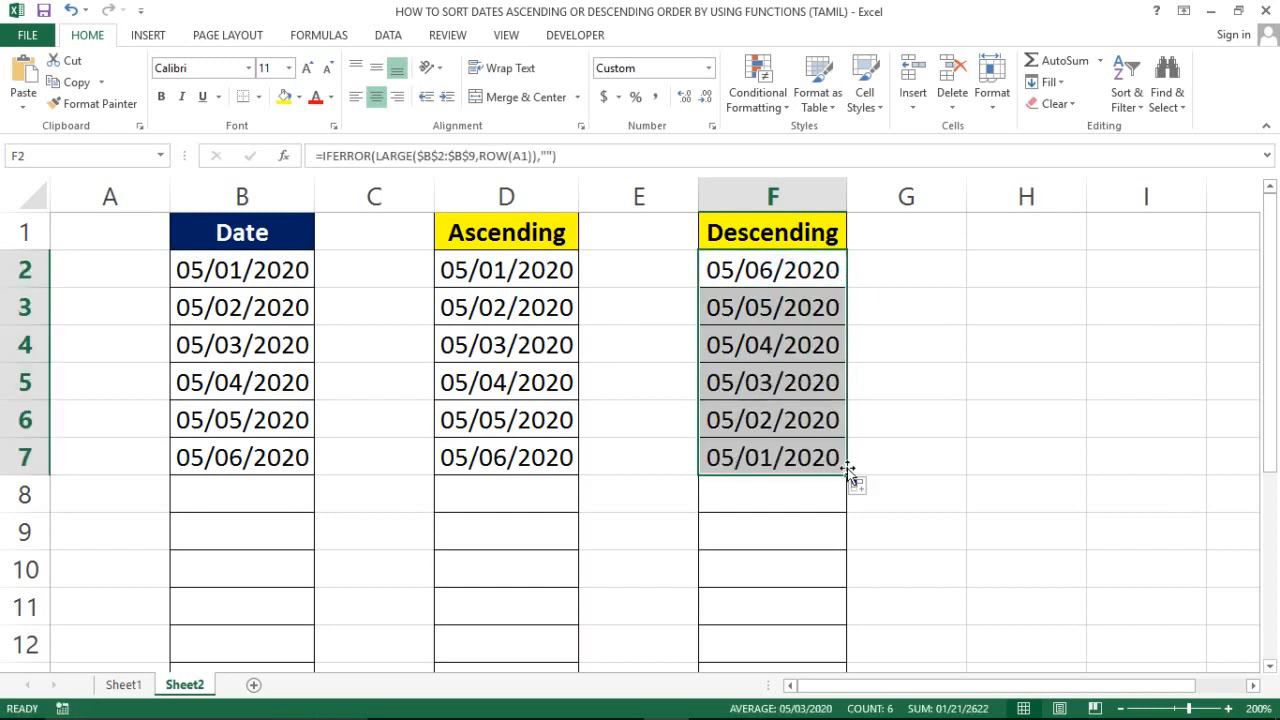
Step: Fill the Ascending formula from D7 down to D12
left_click(503, 508)
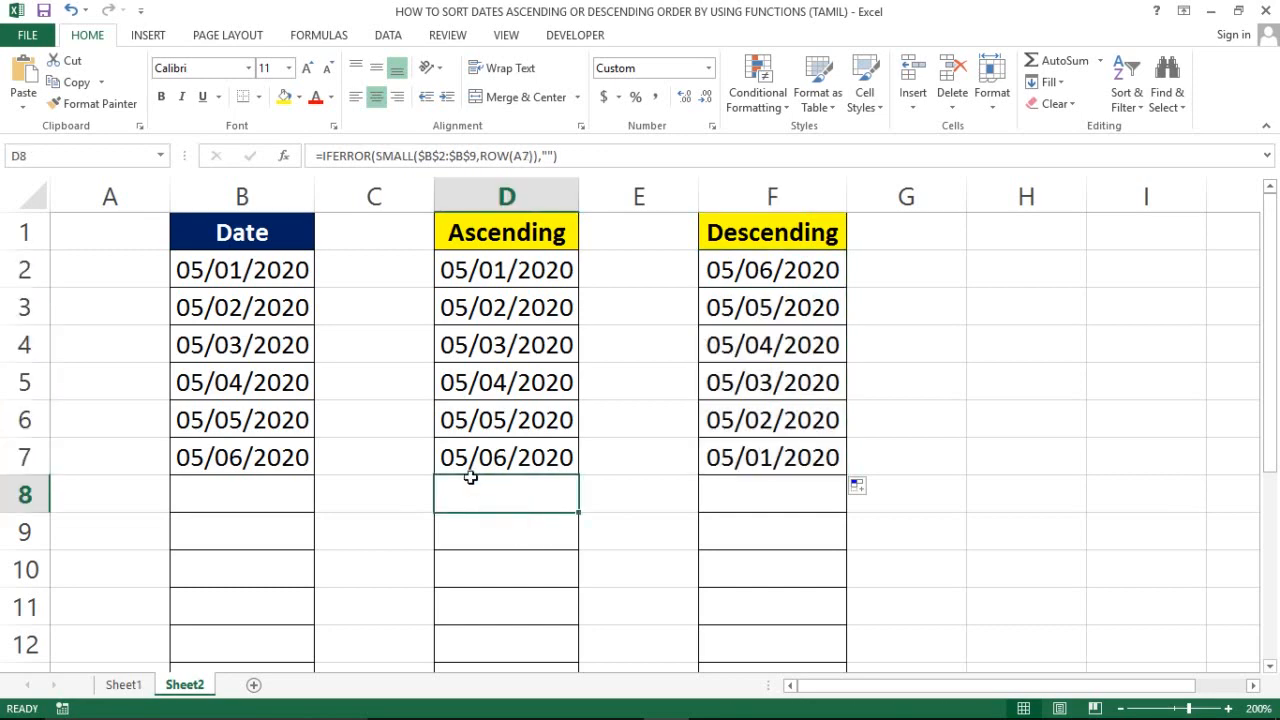
left_click(497, 463)
key("shift+Down")
key("shift+Down")
key("shift+Down")
key("shift+Down")
key("shift+Down")
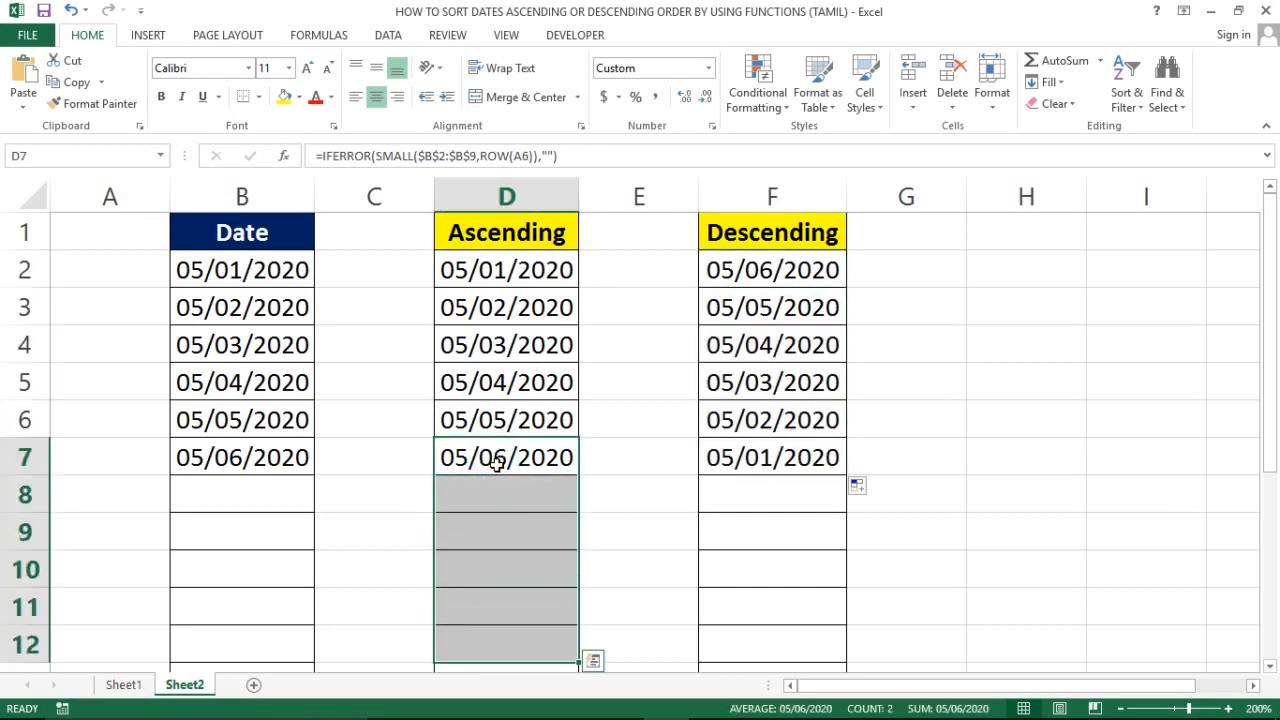
Step: Fill the Descending formula from F7 down to F12
key("Down")
key("Down")
key("Down")
key("Down")
key("Down")
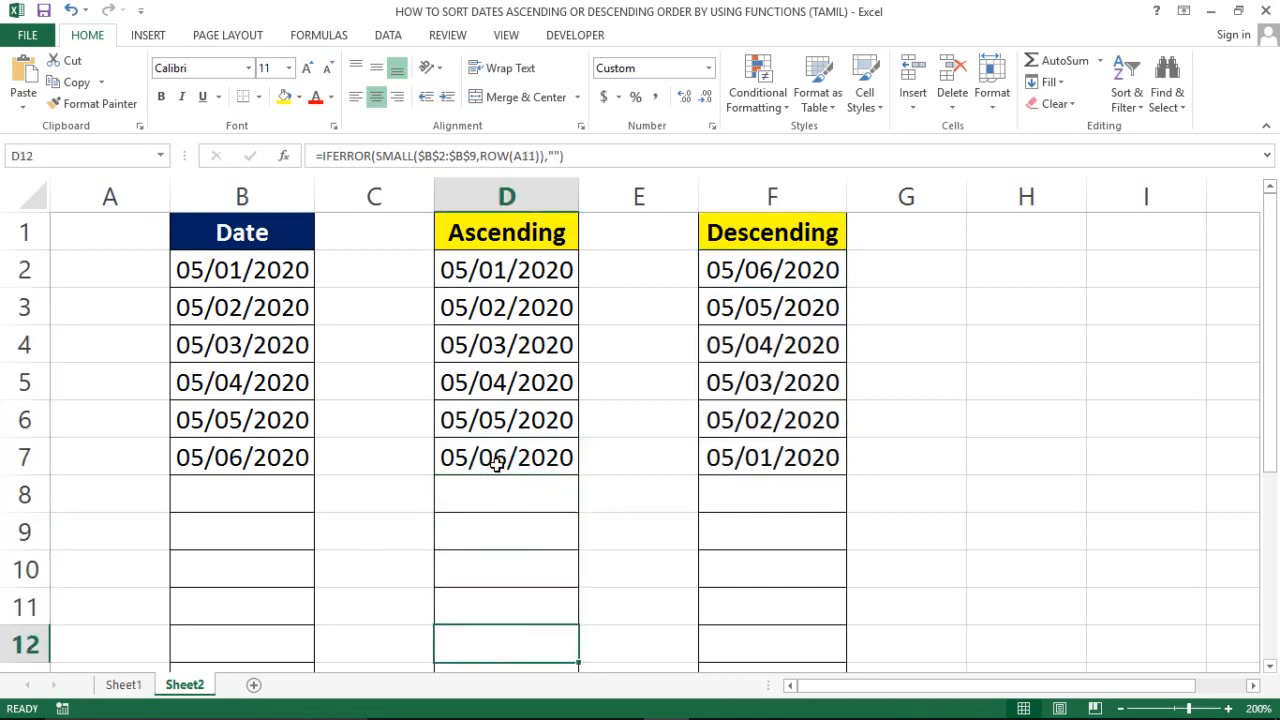
key("Right")
key("Right")
key("shift+Up")
key("shift+Up")
key("shift+Up")
key("shift+Up")
key("shift+Up")
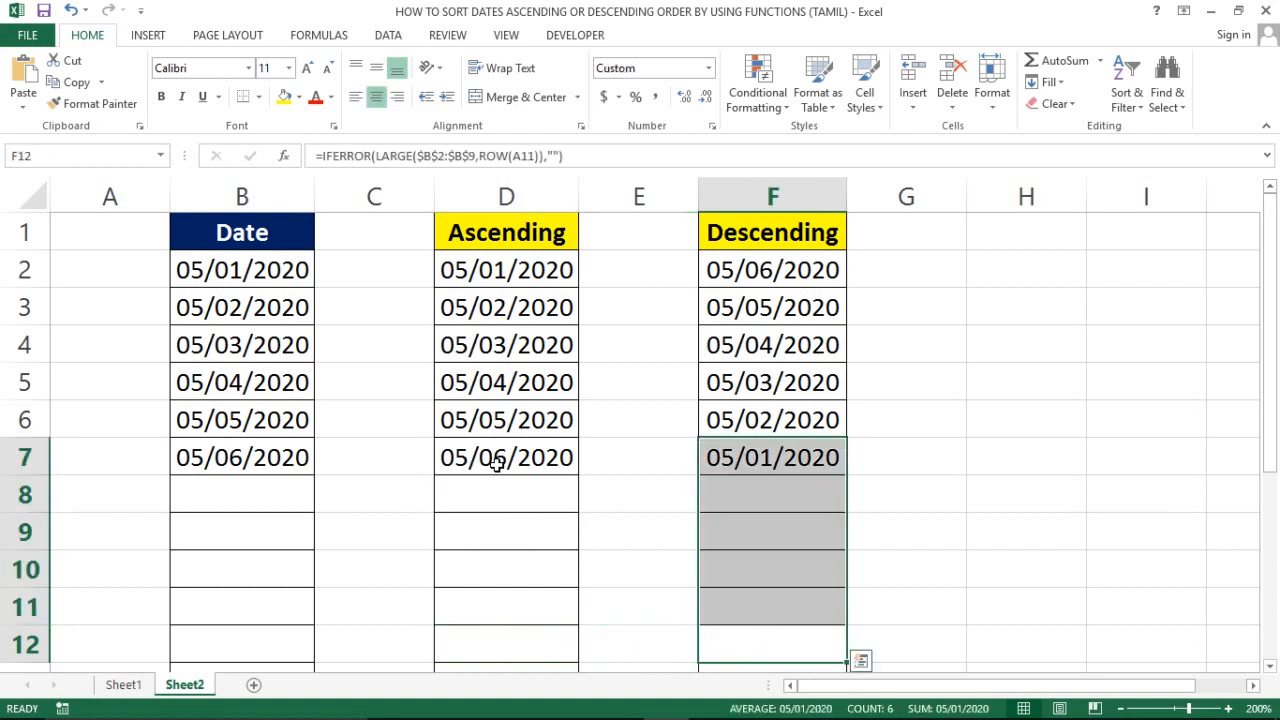
Step: Review the Descending formulas up to F2, compare with the Ascending column, and select the date in B4
key("Up")
key("Up")
key("Up")
key("Up")
key("Up")
key("Up")
key("Up")
key("Up")
key("Up")
key("Up")
key("Up")
key("Down")
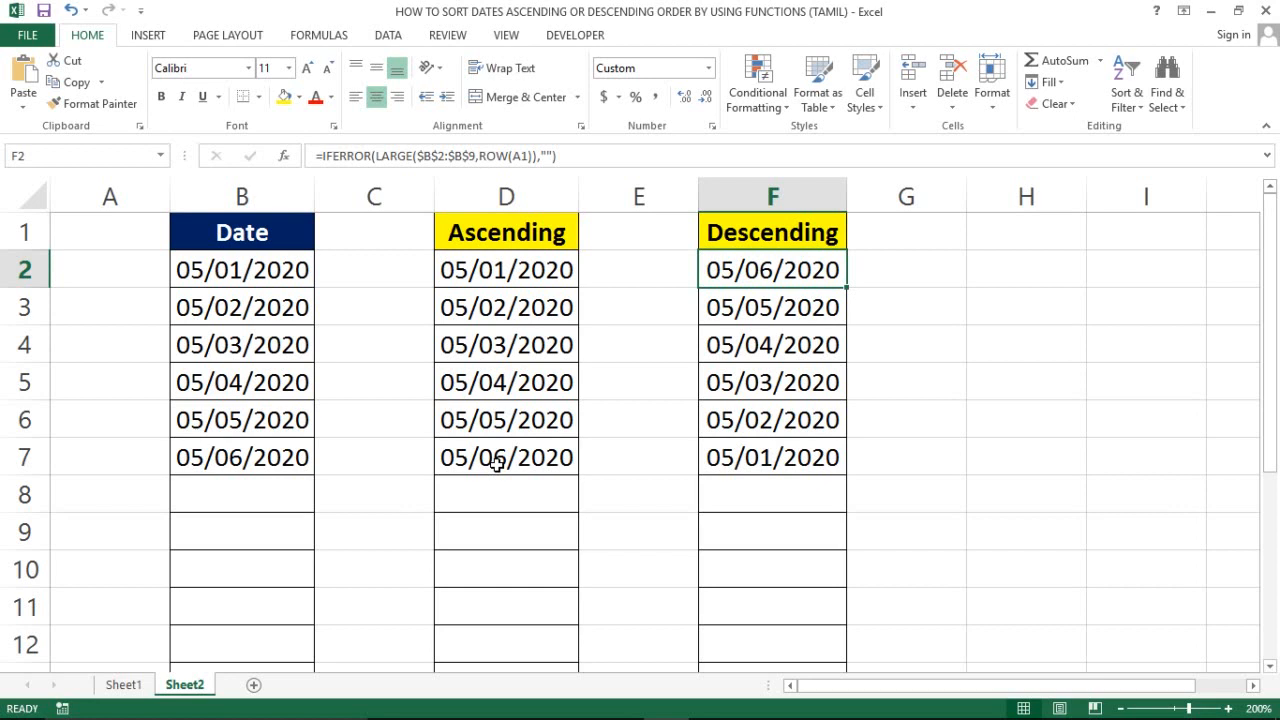
key("Down")
key("Left")
key("Left")
key("Left")
key("Right")
key("Left")
key("Left")
key("Down")
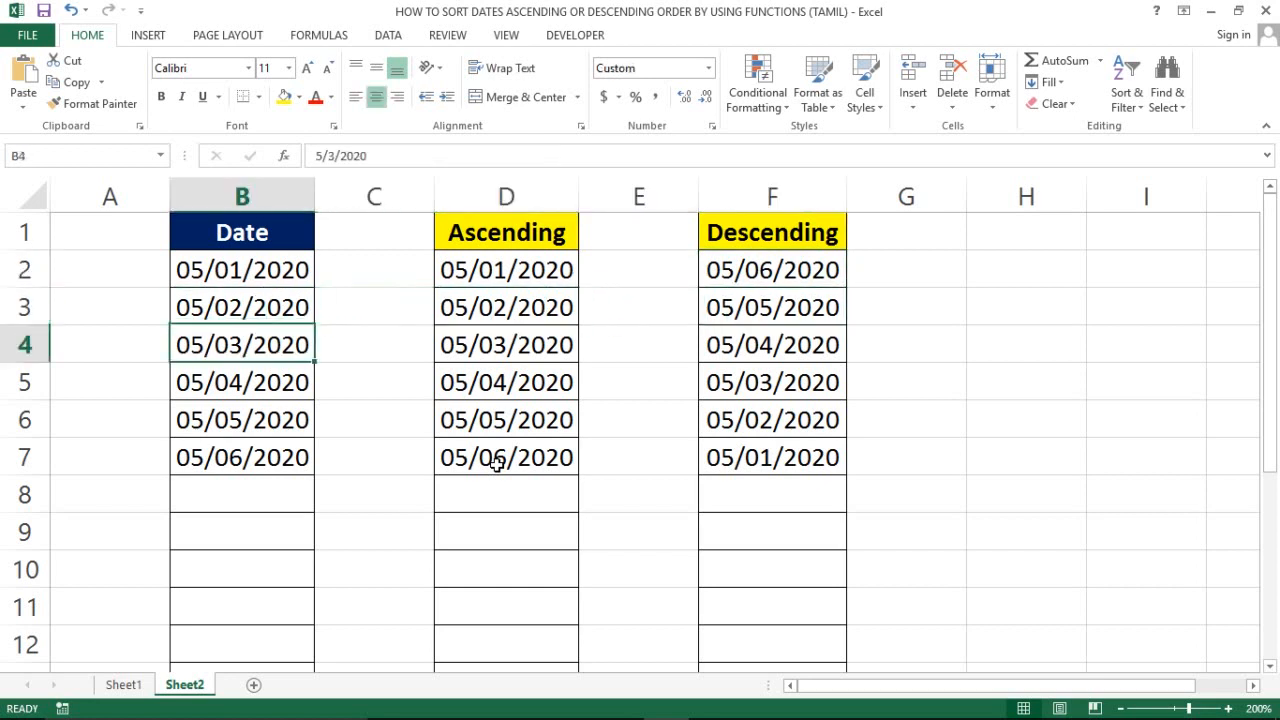
Step: Enter the date 05/07/2020 in B8, the first empty cell of the Date column
key("Down")
key("Down")
key("Down")
key("Down")
key("Right")
key("Left")
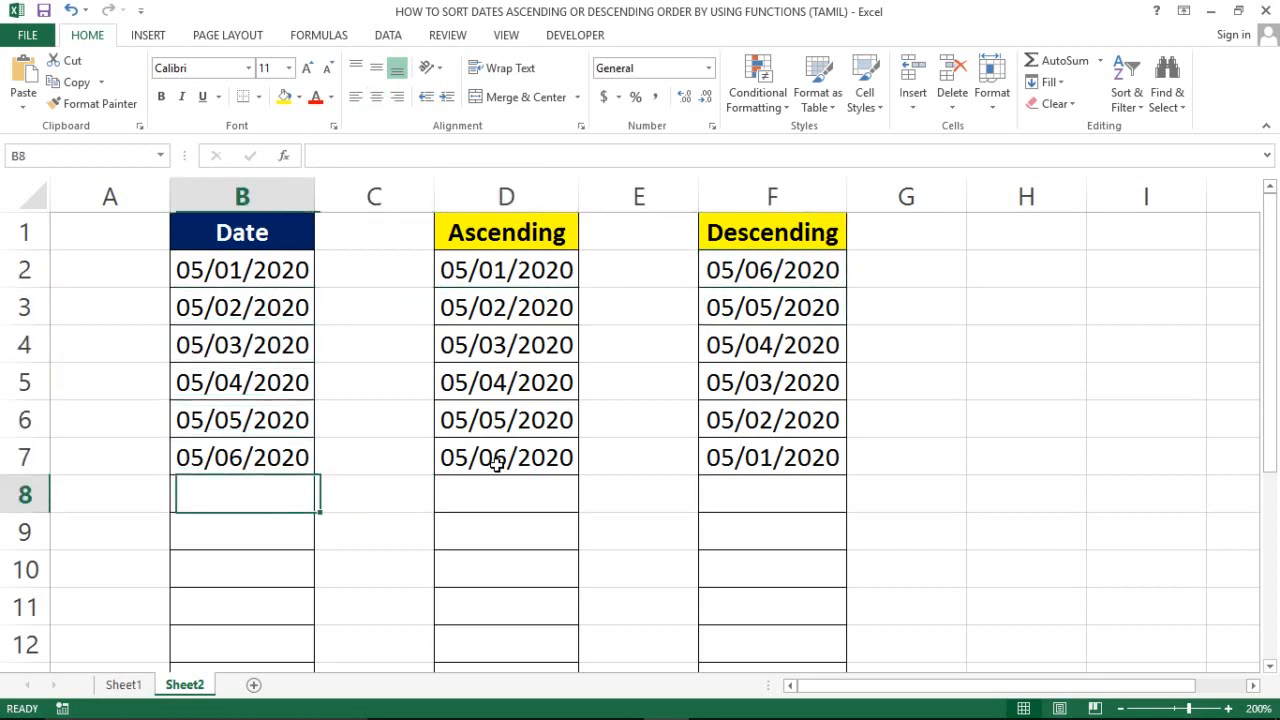
key("Right")
key("Right")
key("Left")
key("Left")
key("Right")
key("Left")
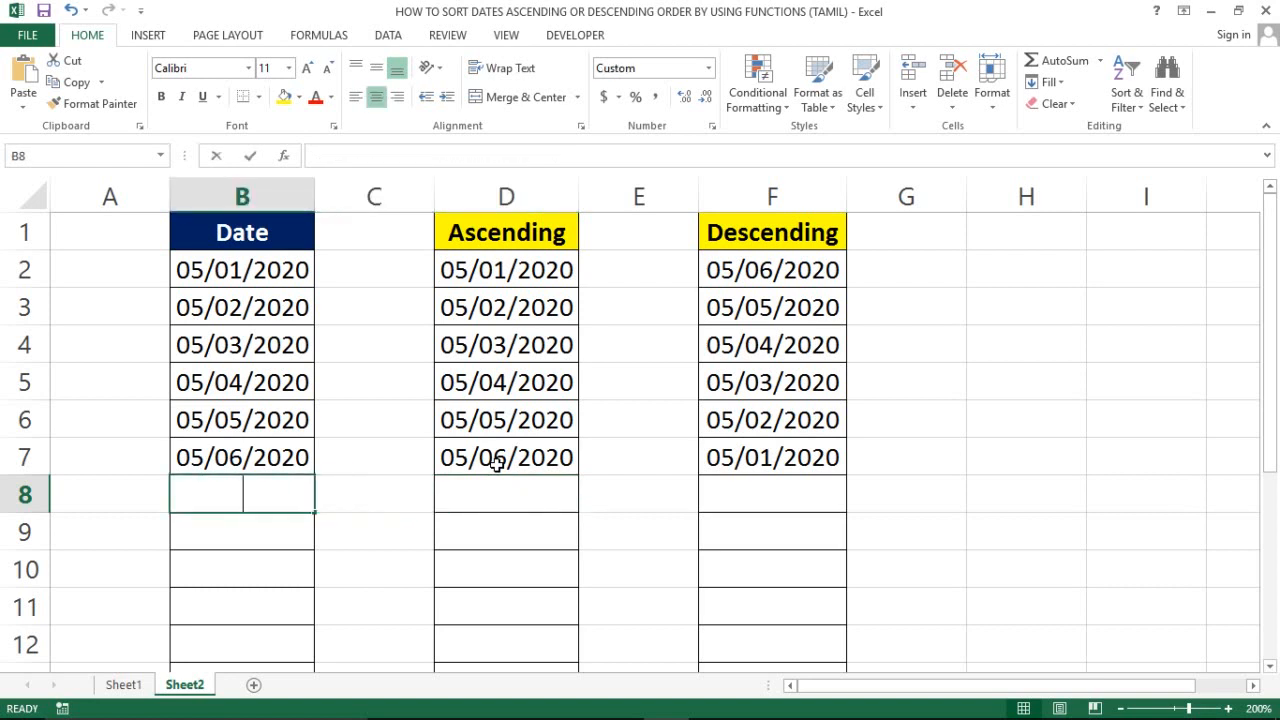
type("05/0")
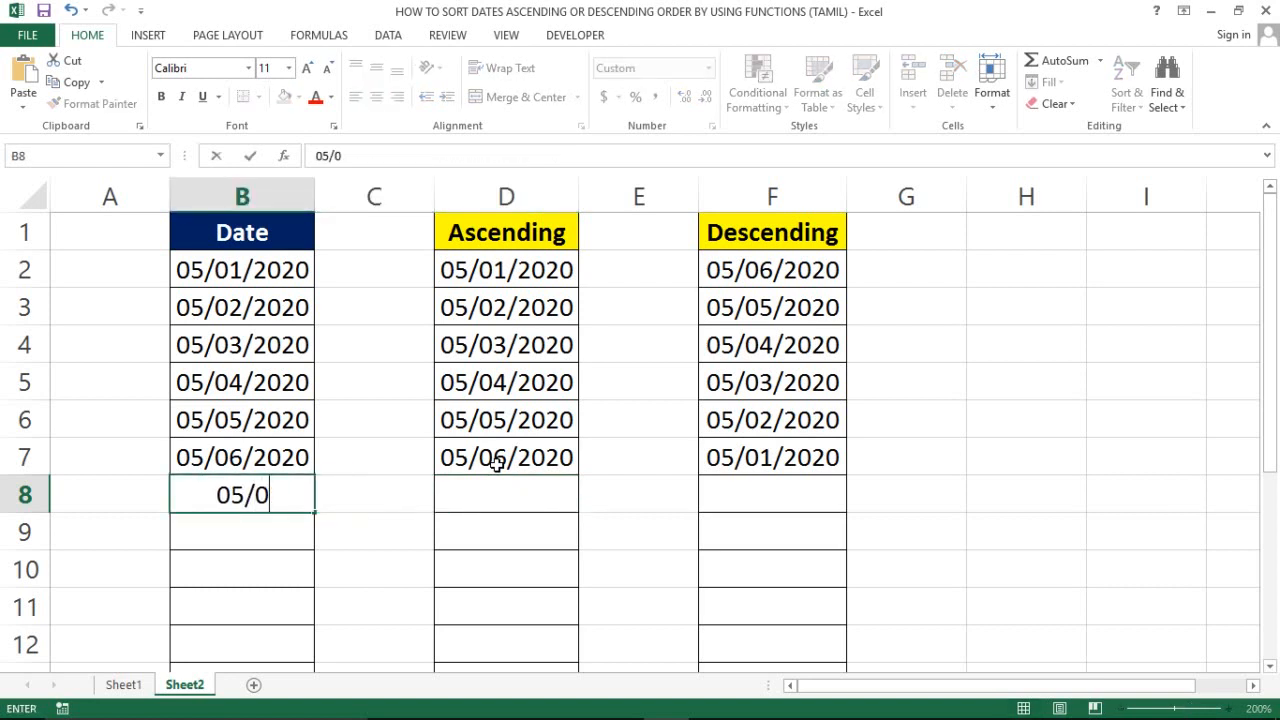
type("7")
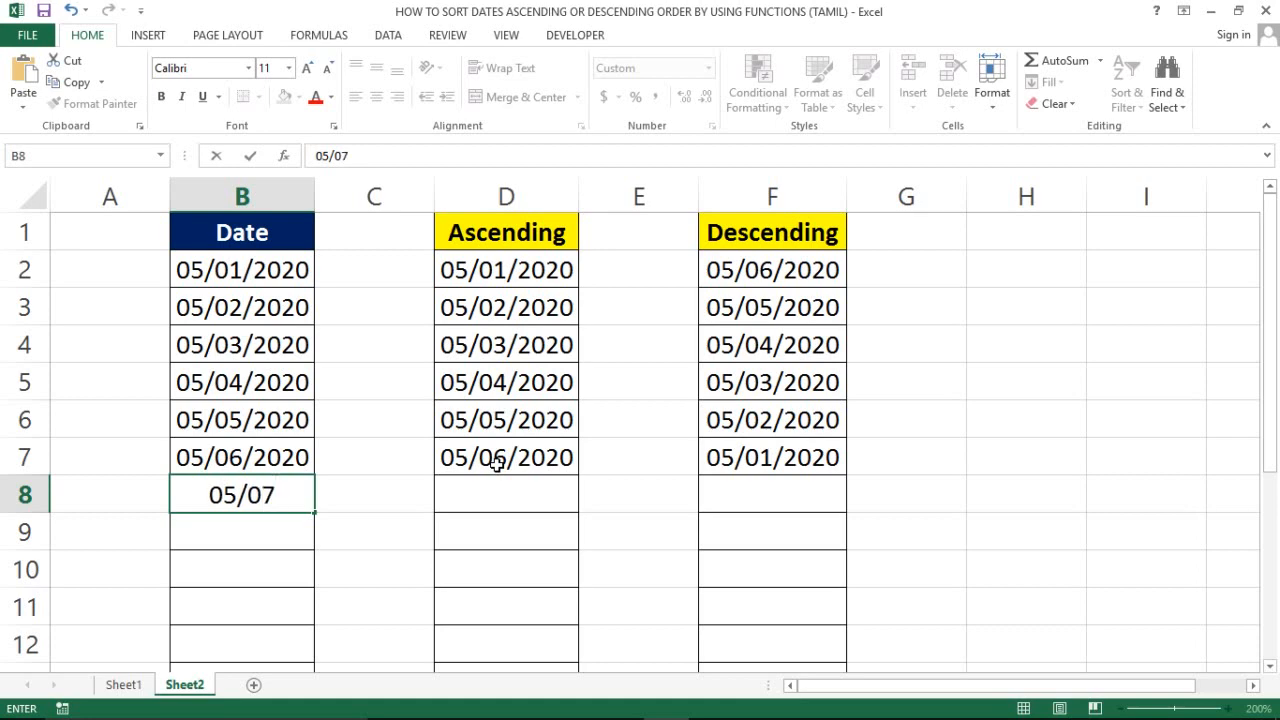
type("/2020")
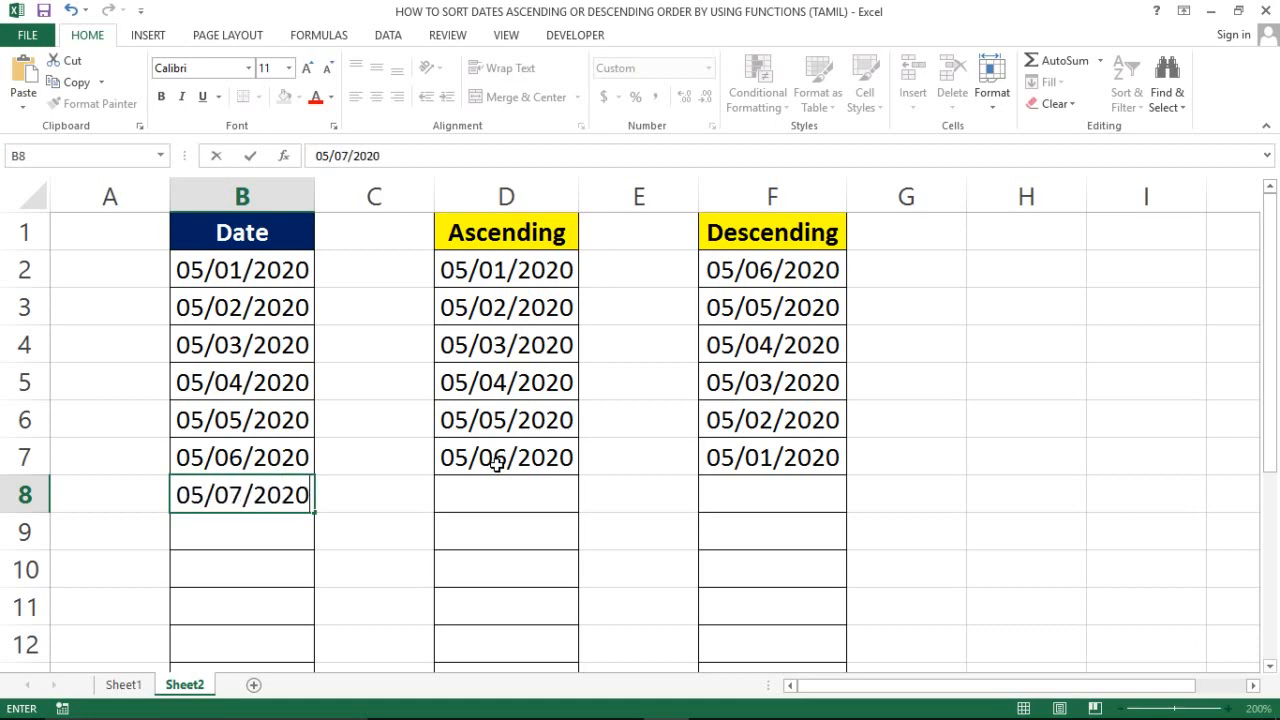
key("Return")
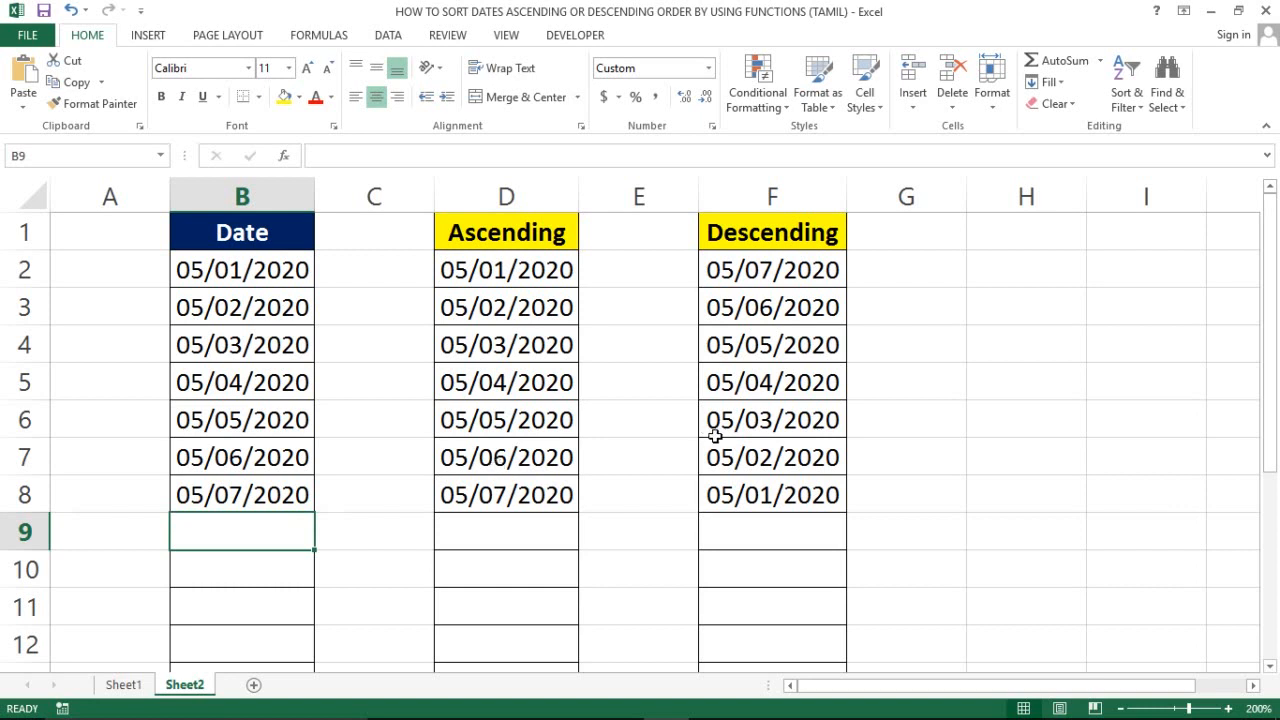
Step: Narrow the empty spacer columns A, C and E around the Date, Ascending and Descending columns
left_click(708, 456)
left_click(891, 463)
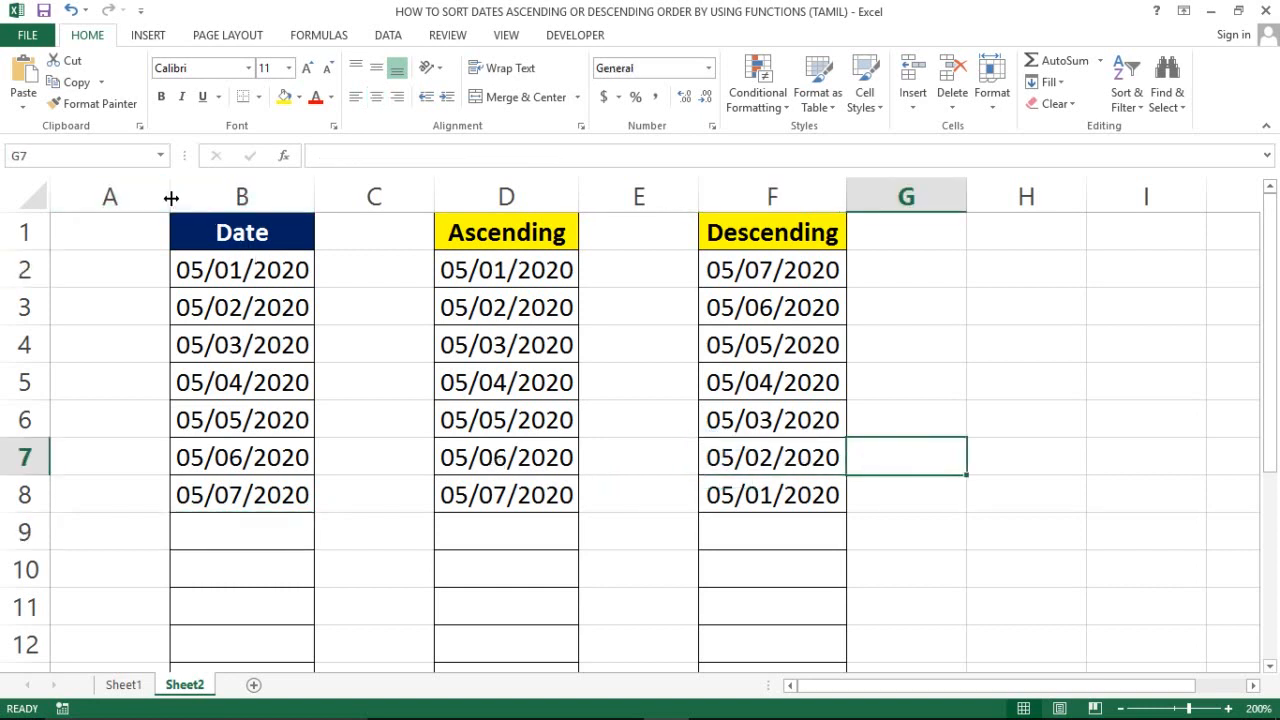
left_click_drag(171, 198, 128, 200)
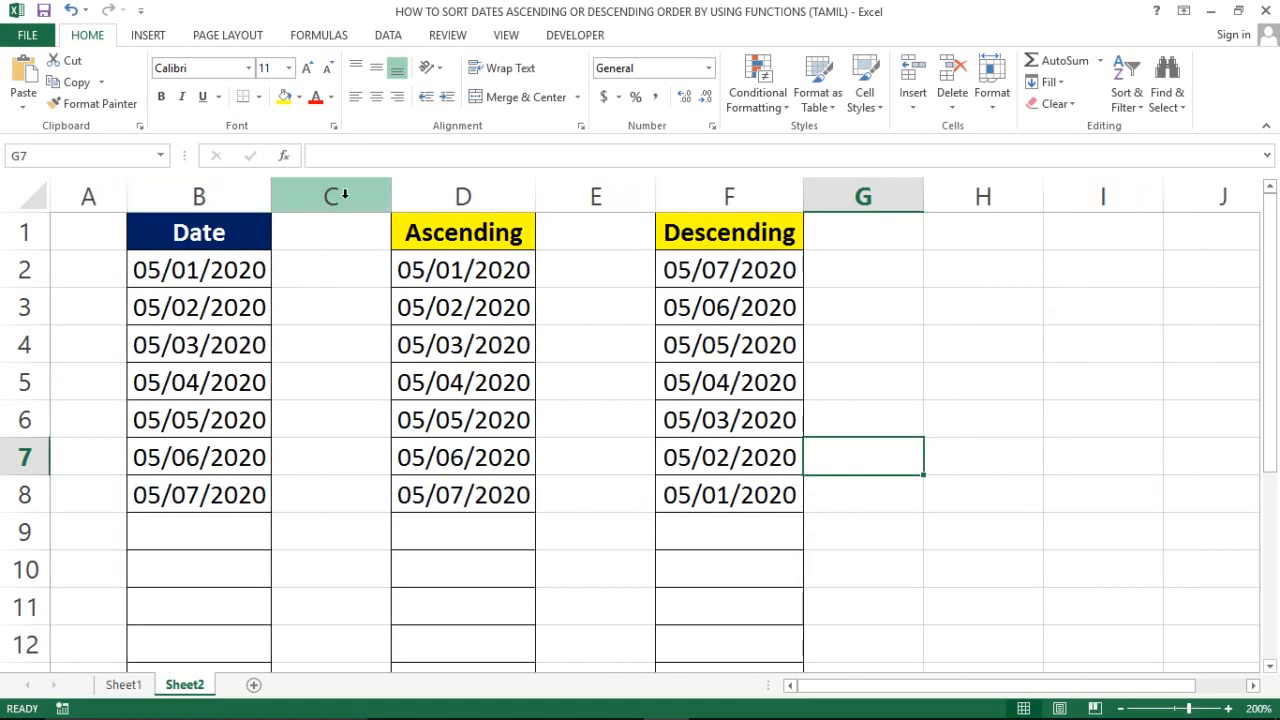
left_click_drag(387, 198, 337, 199)
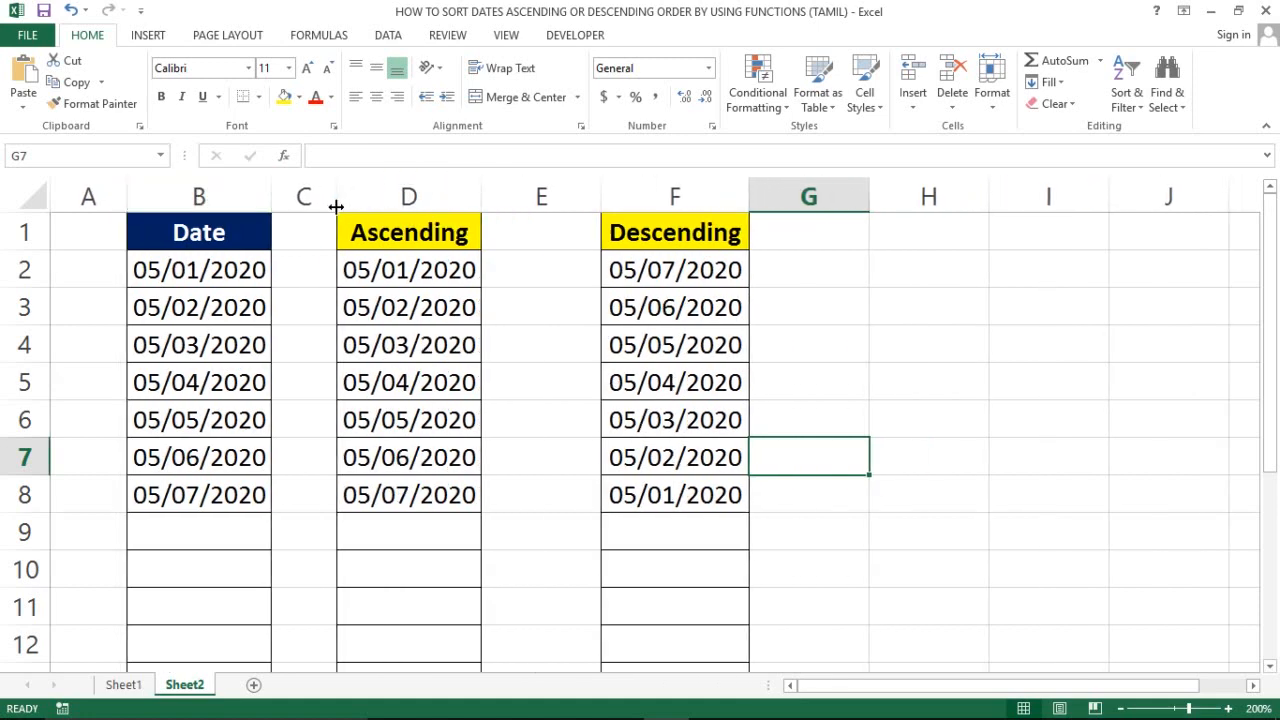
left_click_drag(600, 195, 546, 200)
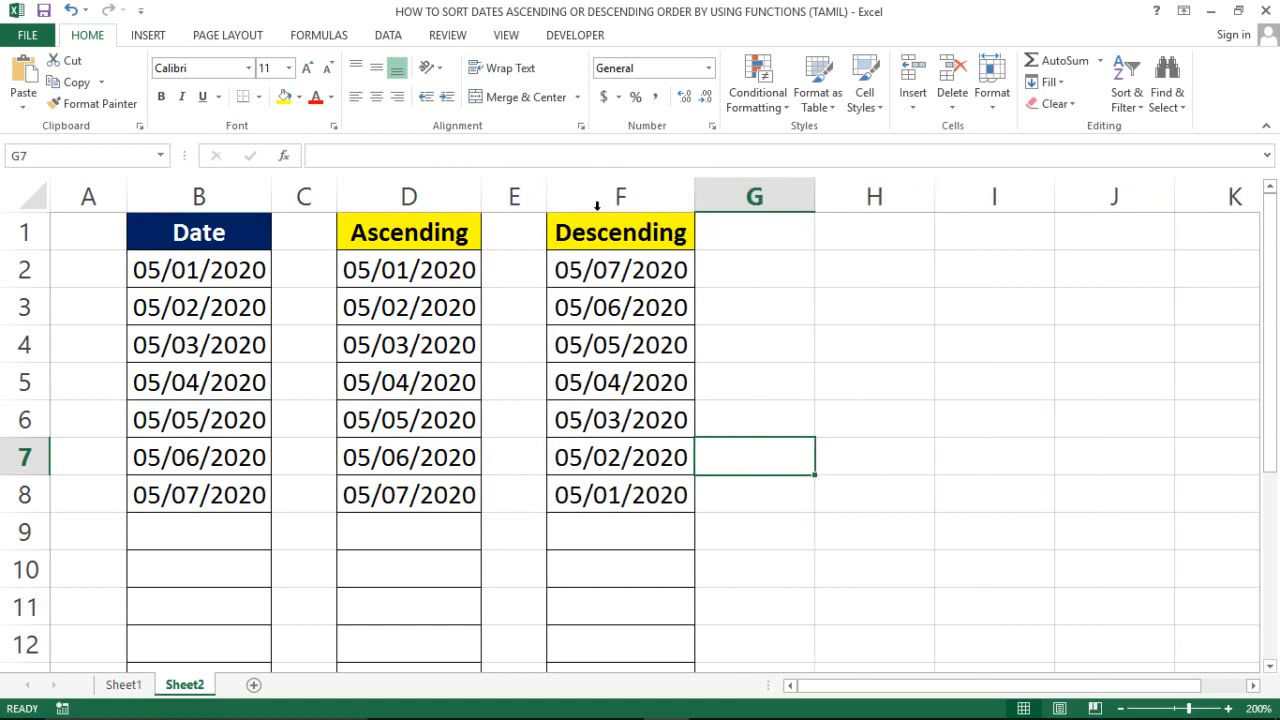
Step: Enter a FORMULATEXT formula in G6 that shows the Ascending formula from D2
left_click(851, 288)
left_click(781, 410)
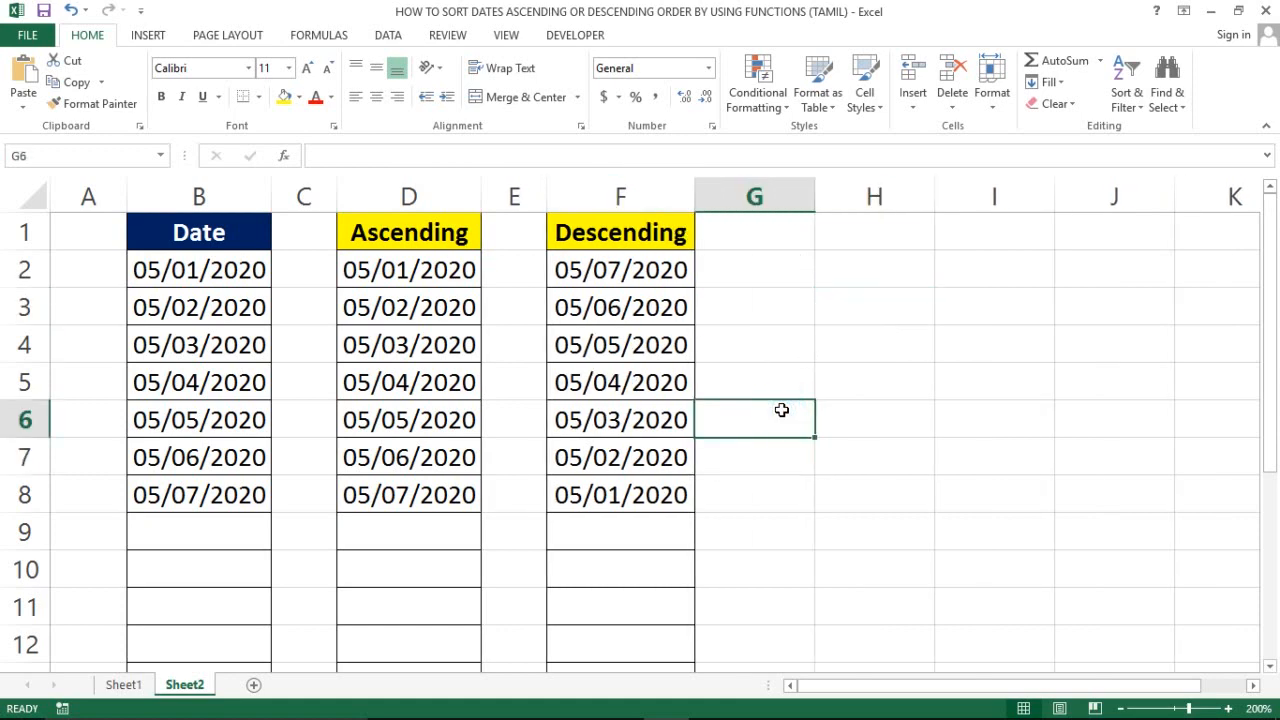
type("=fo")
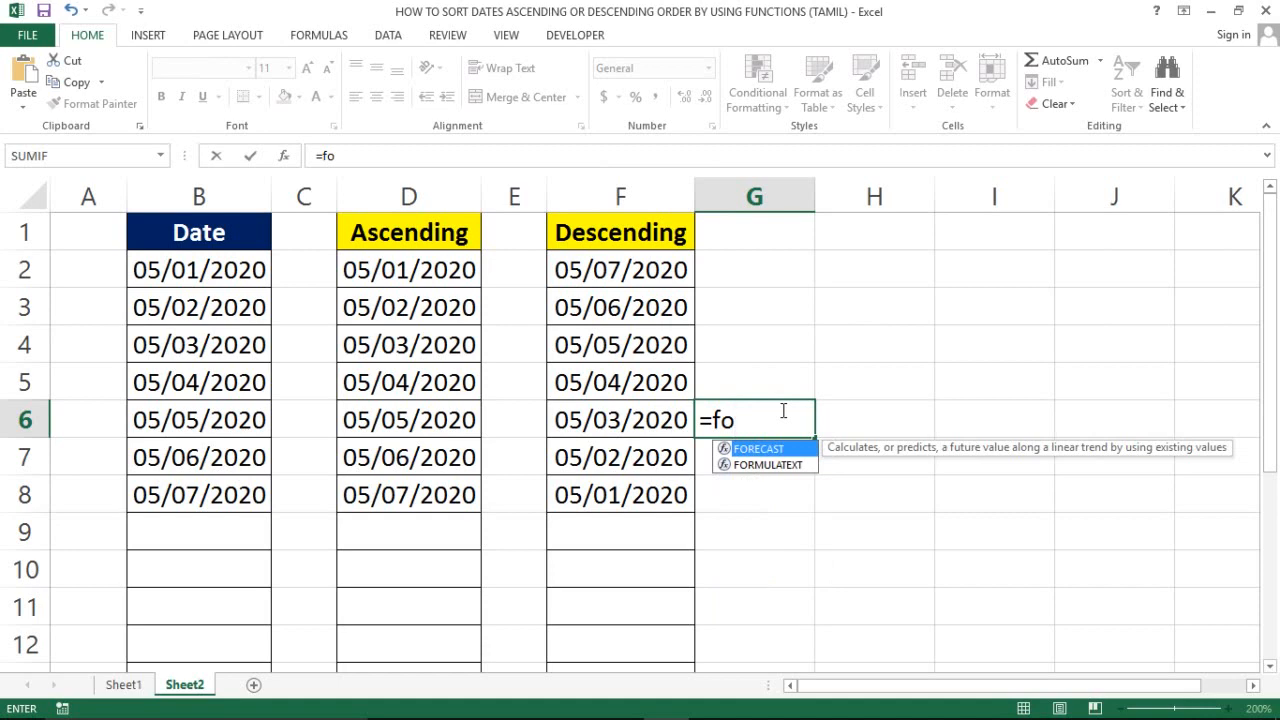
key("Down")
key("Tab")
key("Left")
key("Left")
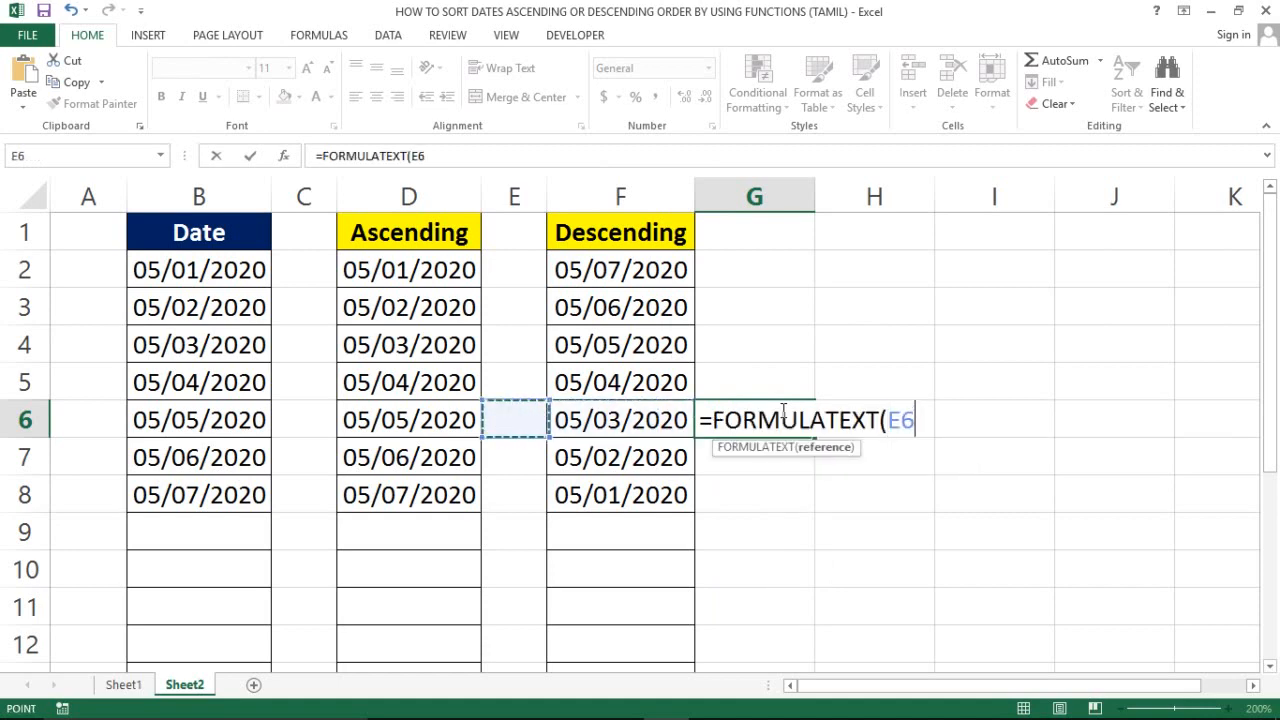
key("Up")
key("Up")
key("Up")
key("Up")
key("Return")
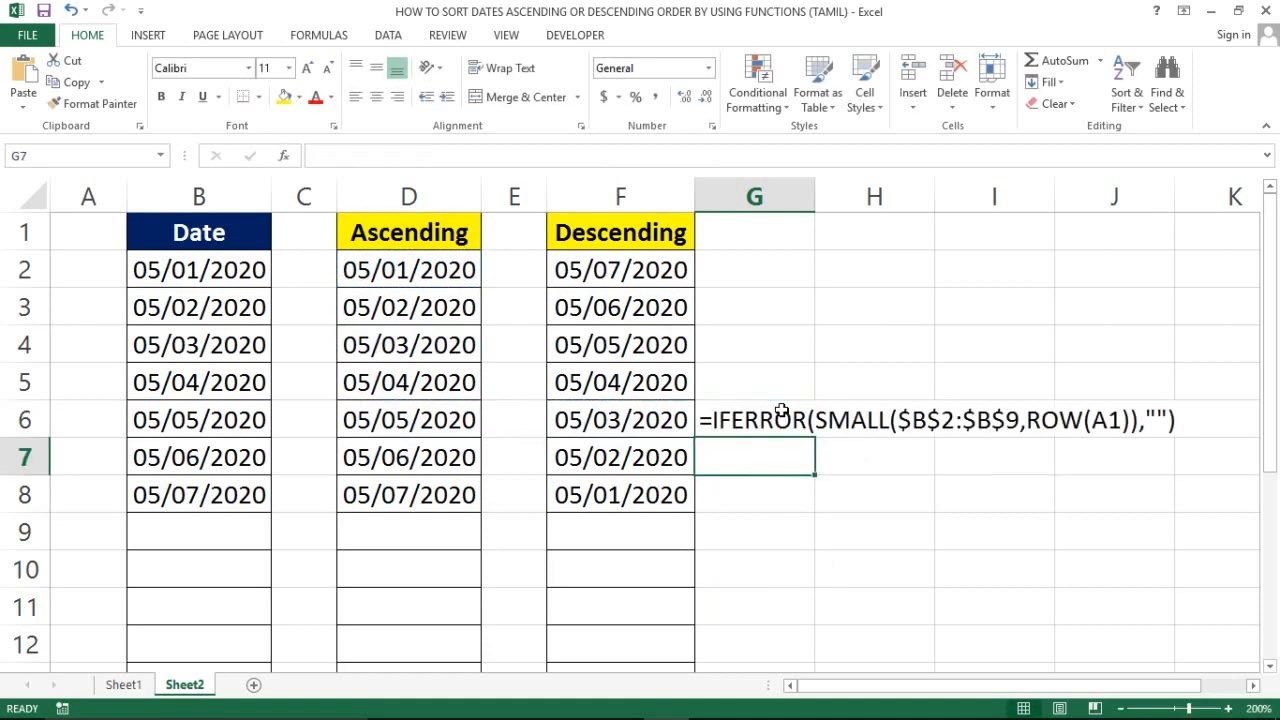
Step: Enter a FORMULATEXT formula in G7 that shows the Descending formula from F2
type("=form")
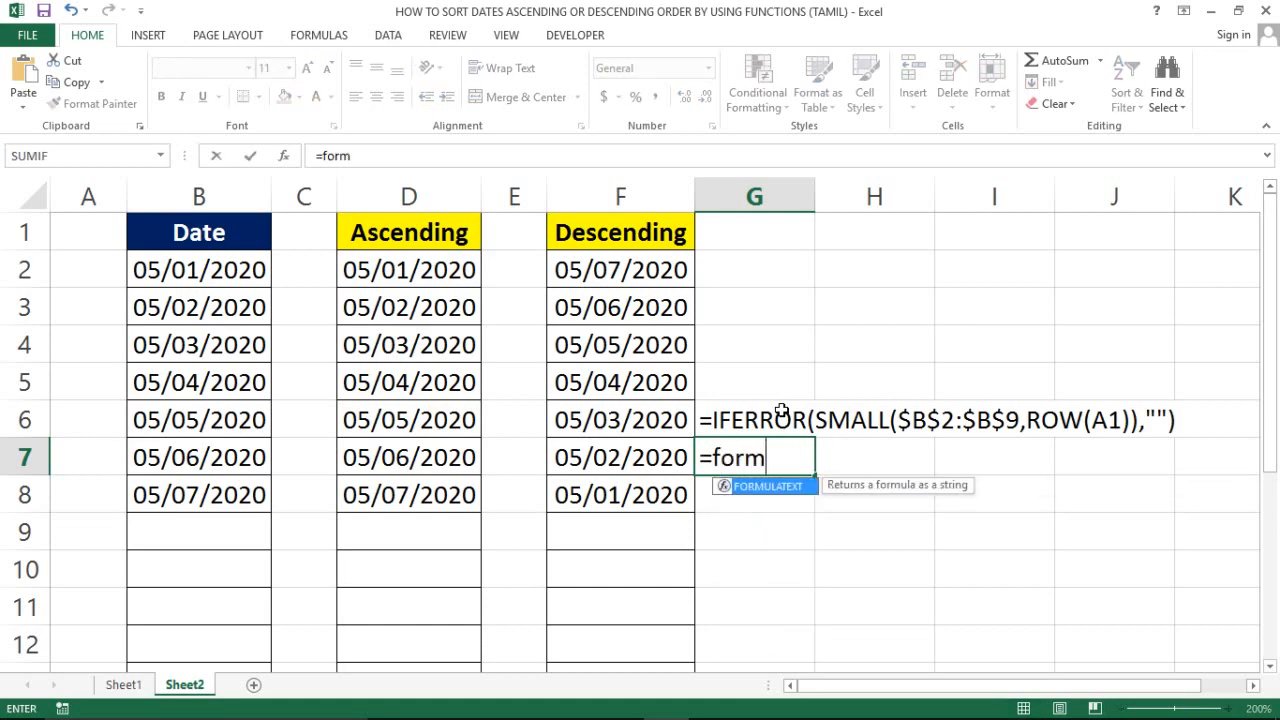
key("Tab")
key("Up")
key("Up")
key("Up")
key("Up")
key("Up")
key("Left")
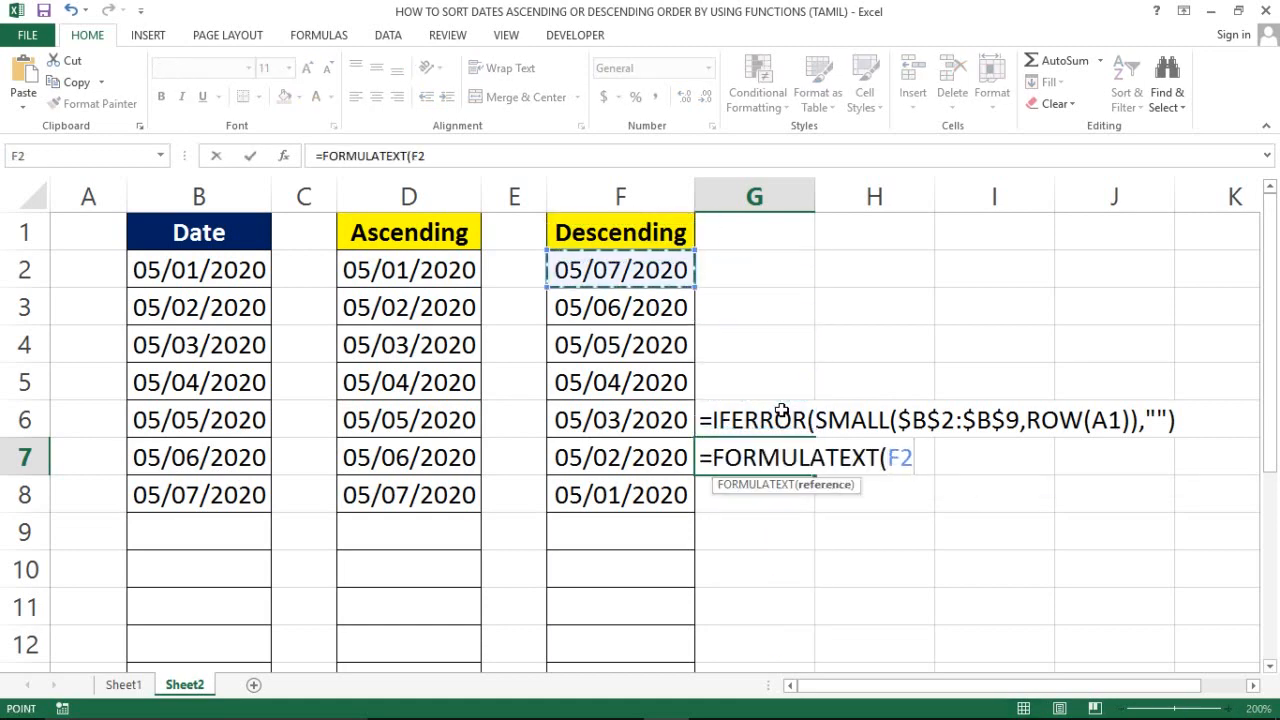
key("Return")
Step: Convert the FORMULATEXT results in G6:G7 to static text by copying them and pasting as values in place
key("Up")
key("Up")
key("shift+Down")
key("ctrl+c")
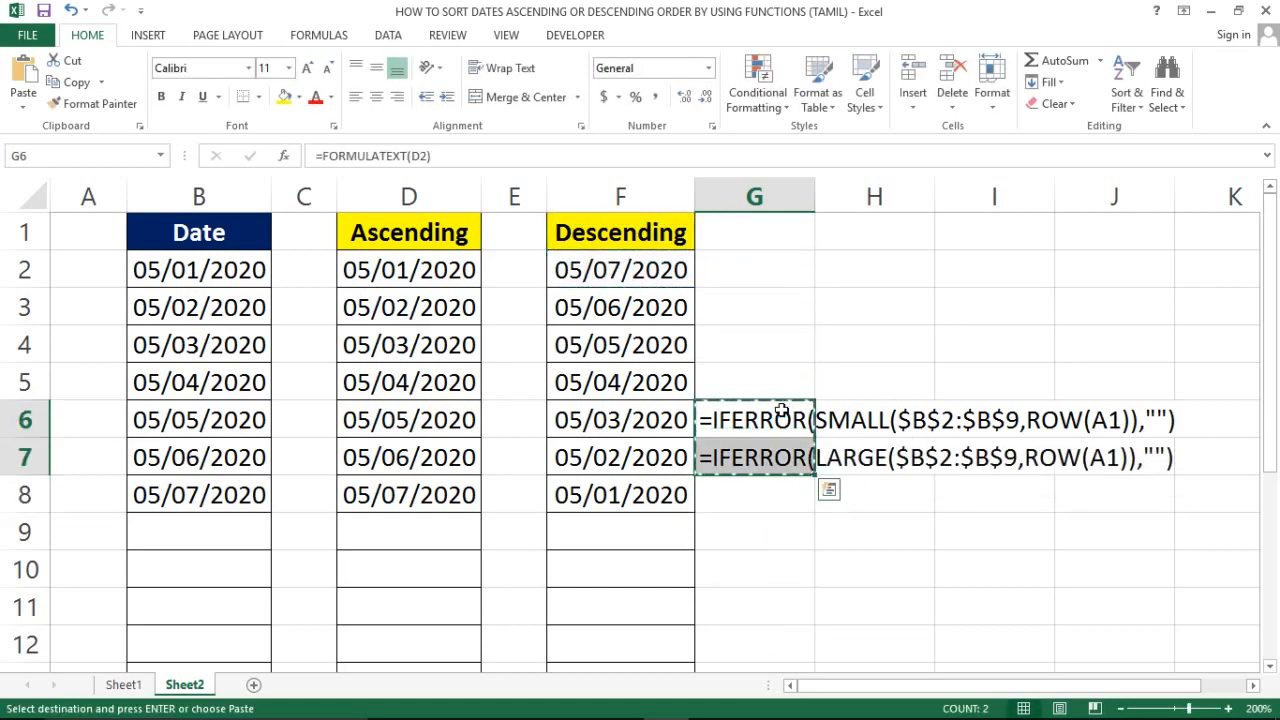
key("ctrl+alt+v")
key("v")
key("Return")
Step: Format the formula texts in G6:G7 as bold with a red font colour
key("ctrl+b")
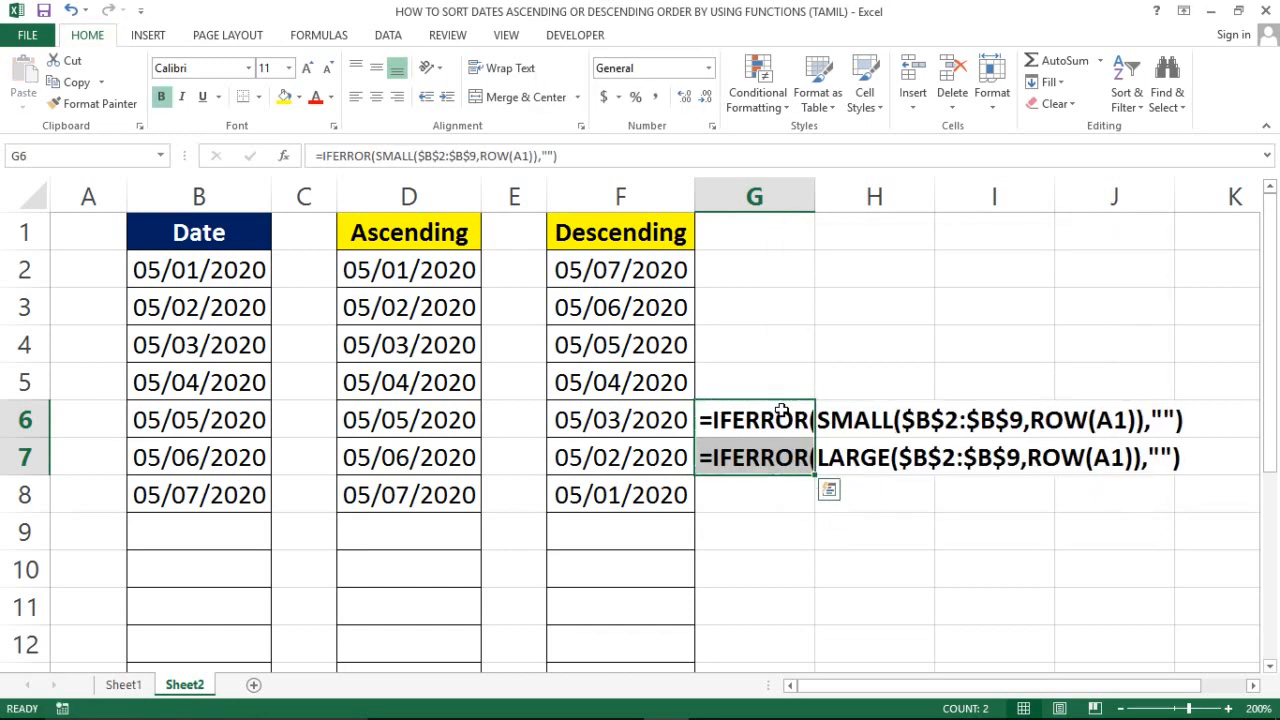
left_click(315, 100)
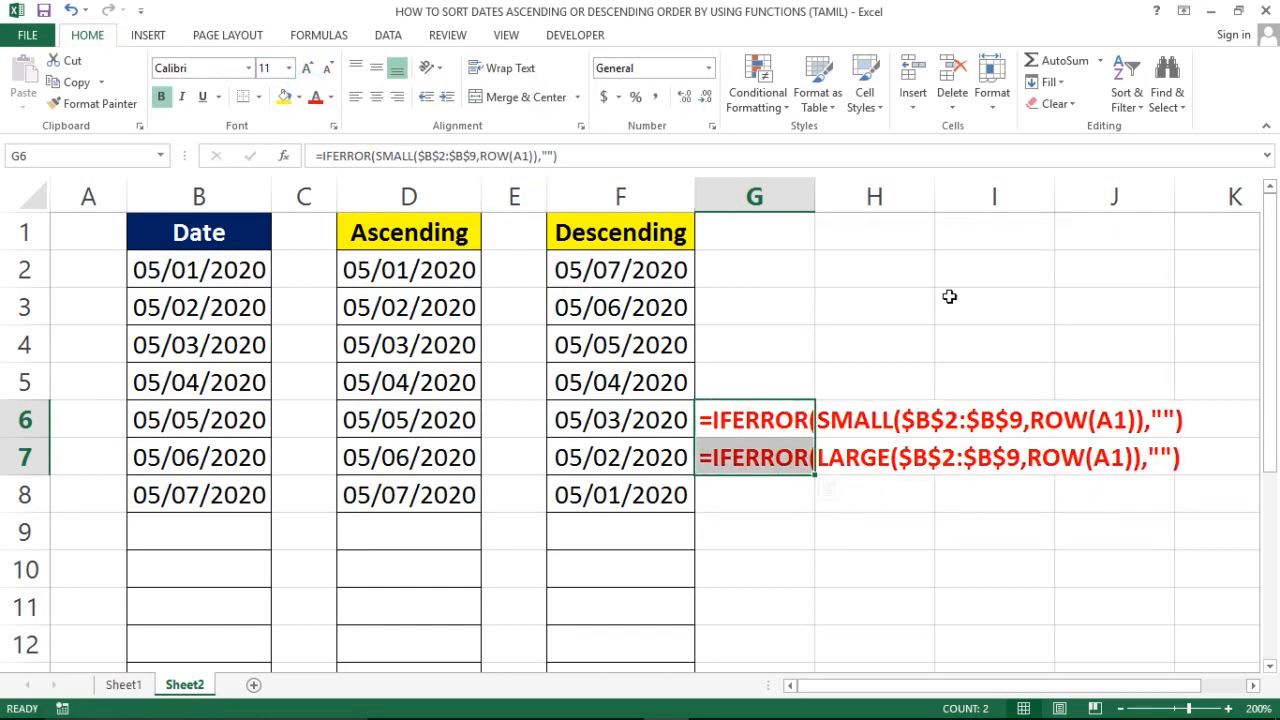
left_click(1048, 332)
Step: Hide the gridlines on Sheet2
left_click(506, 38)
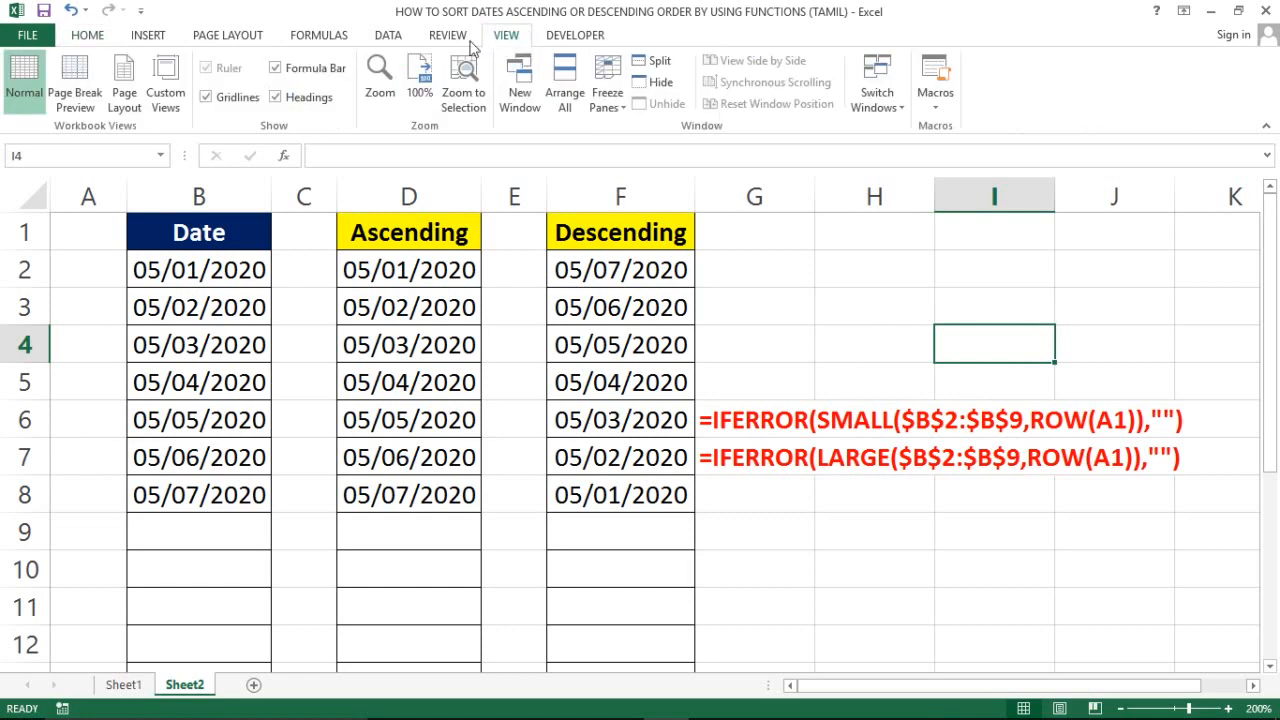
left_click(230, 97)
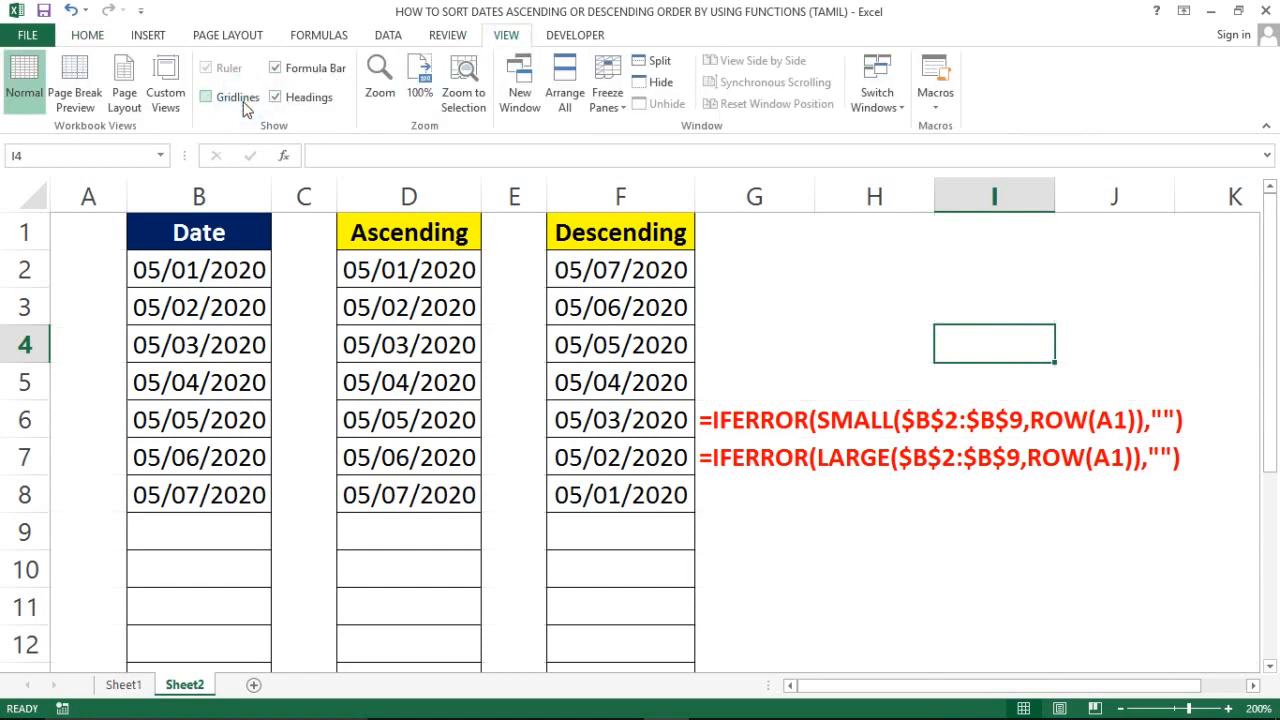
left_click(885, 560)
left_click(717, 421)
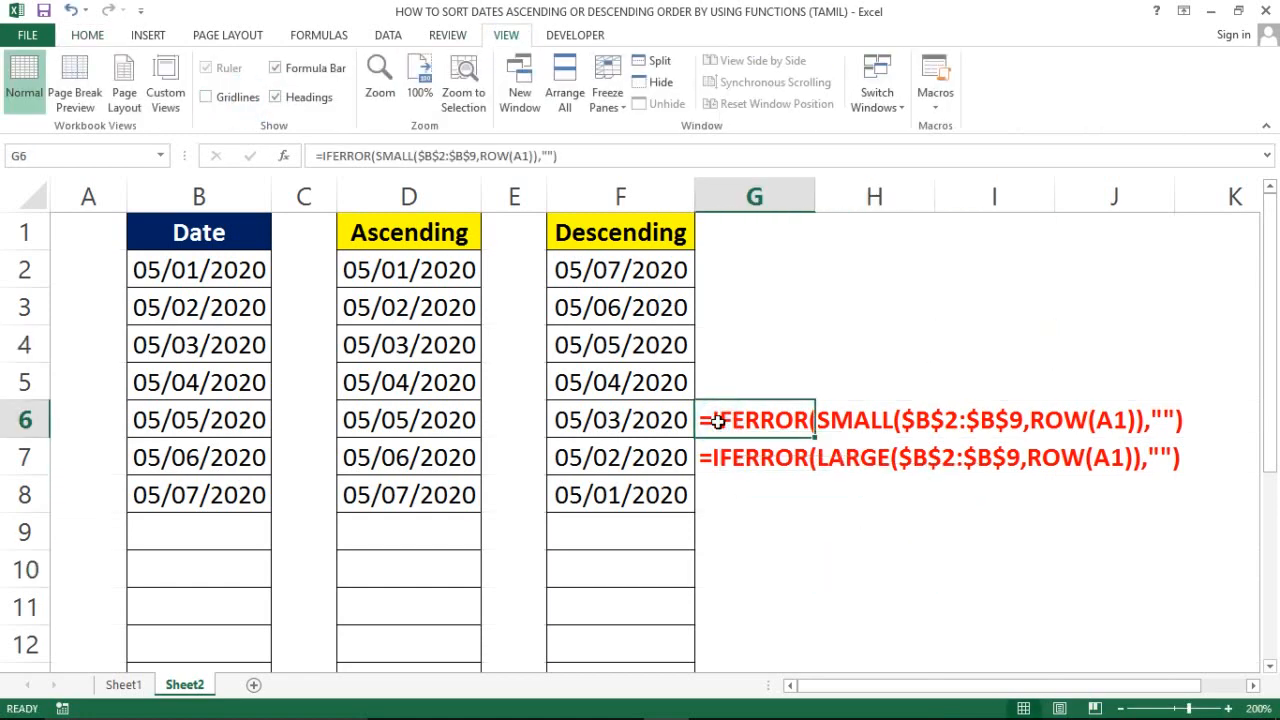
key("shift+Down")
key("ctrl+Up")
key("ctrl+Left")
key("ctrl+Left")
key("ctrl+Left")
key("ctrl+Left")
key("Down")
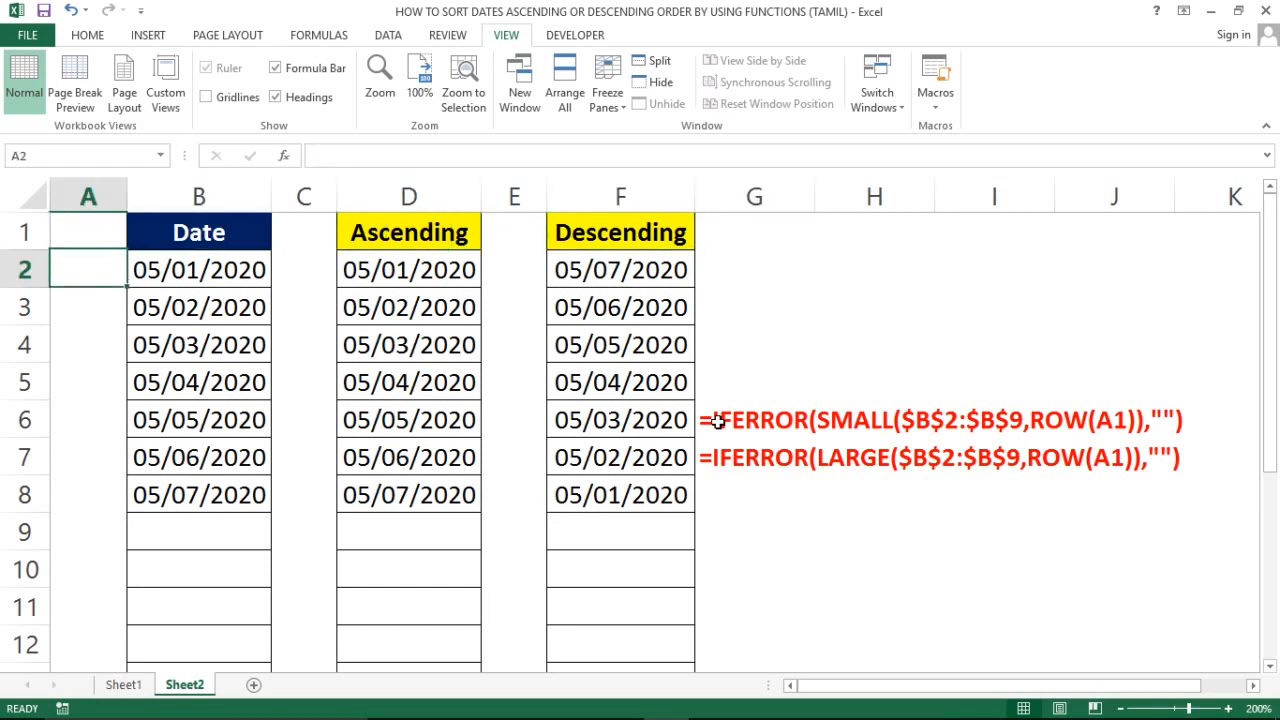
key("Down")
key("Right")
key("Right")
Step: Save the workbook and select the empty cell H8 below the formula texts
key("ctrl+s")
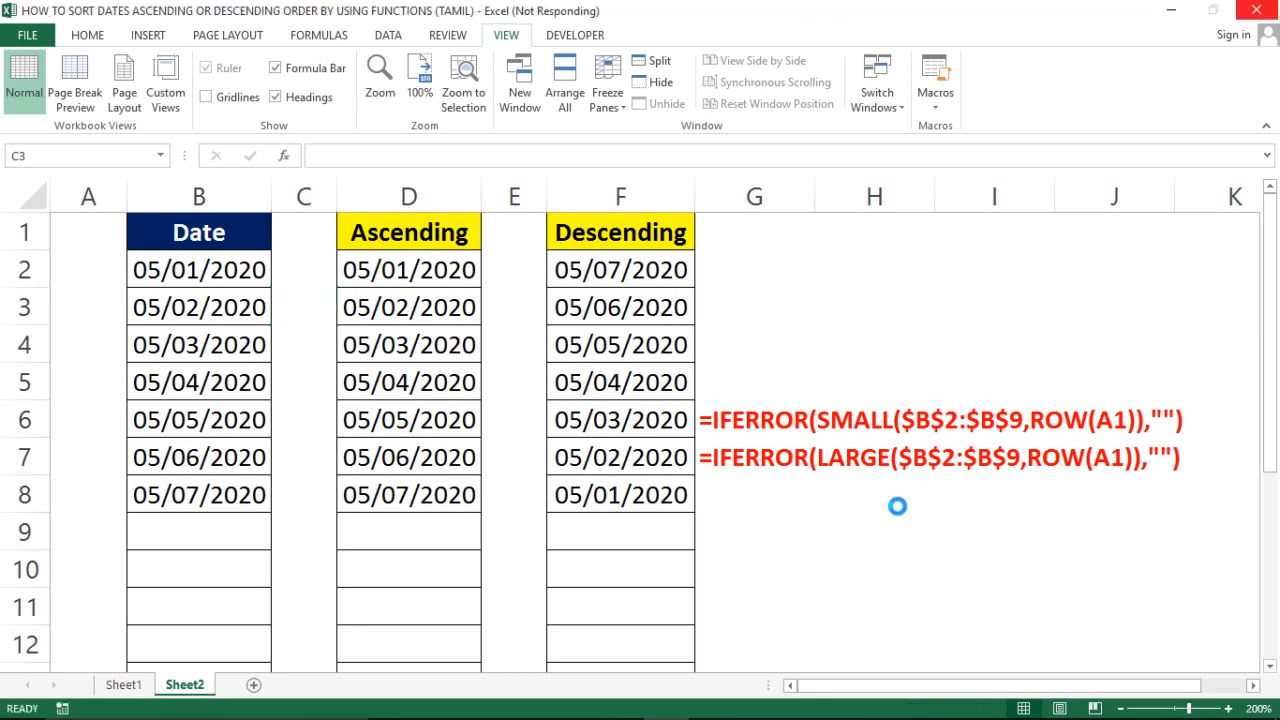
left_click(824, 505)
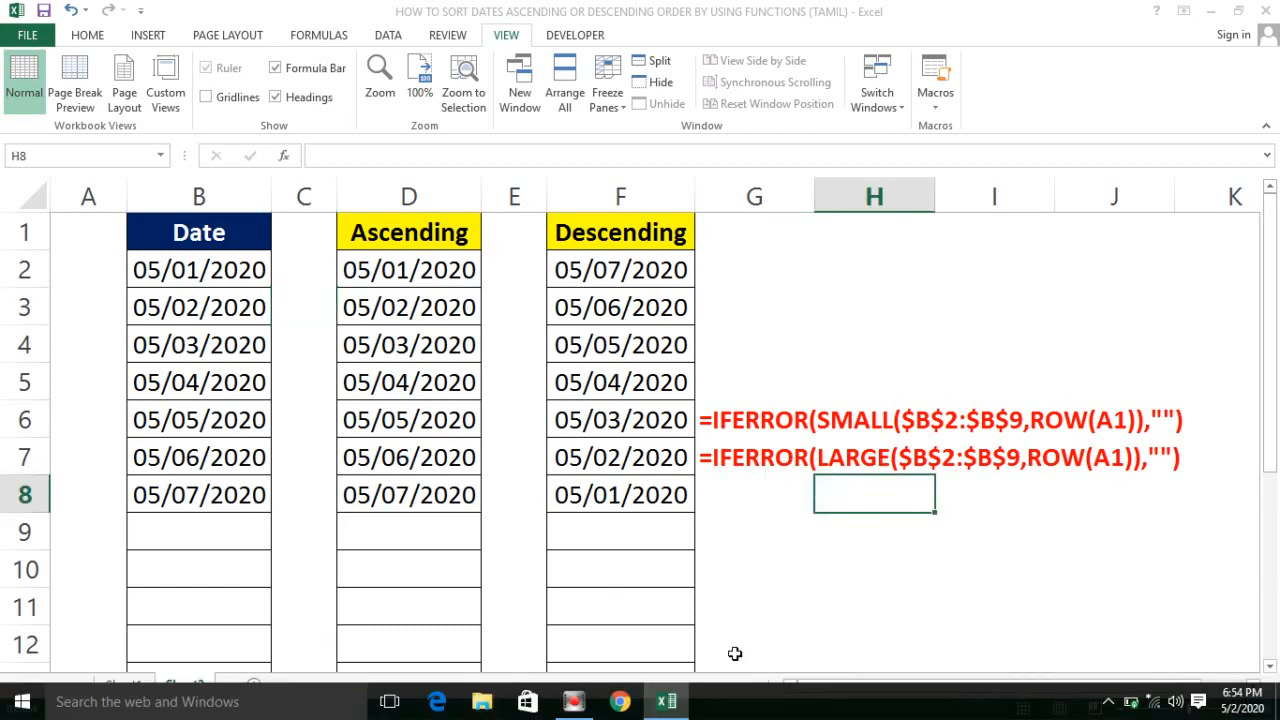
mouse_move(580, 718)
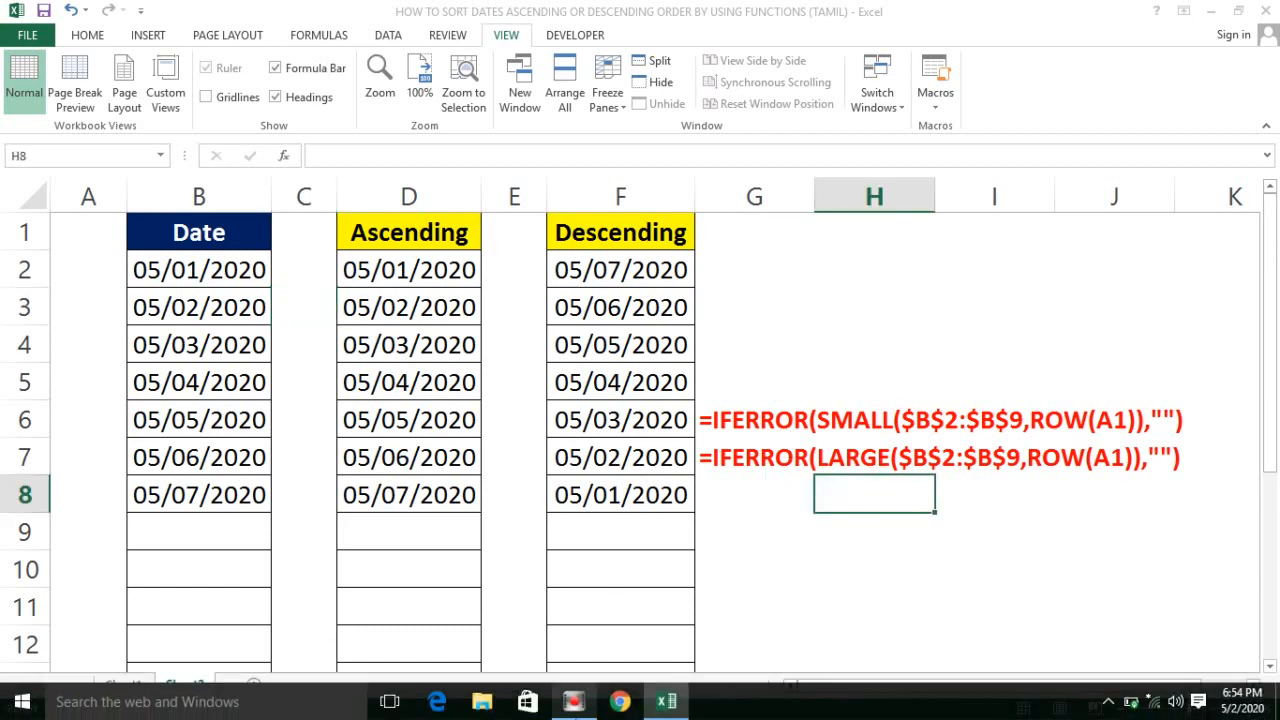